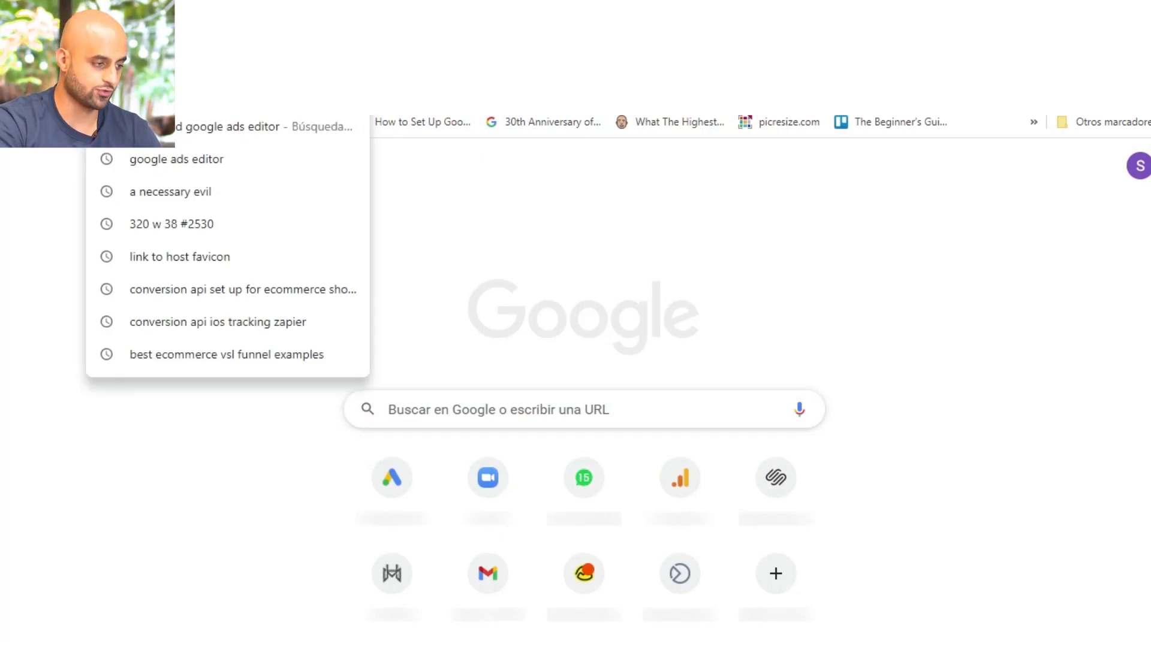
# - Search the web for the Google Ads Editor download and open its official page at the download option
pyautogui.write('d')
pyautogui.press('BackSpace')
pyautogui.press('BackSpace')
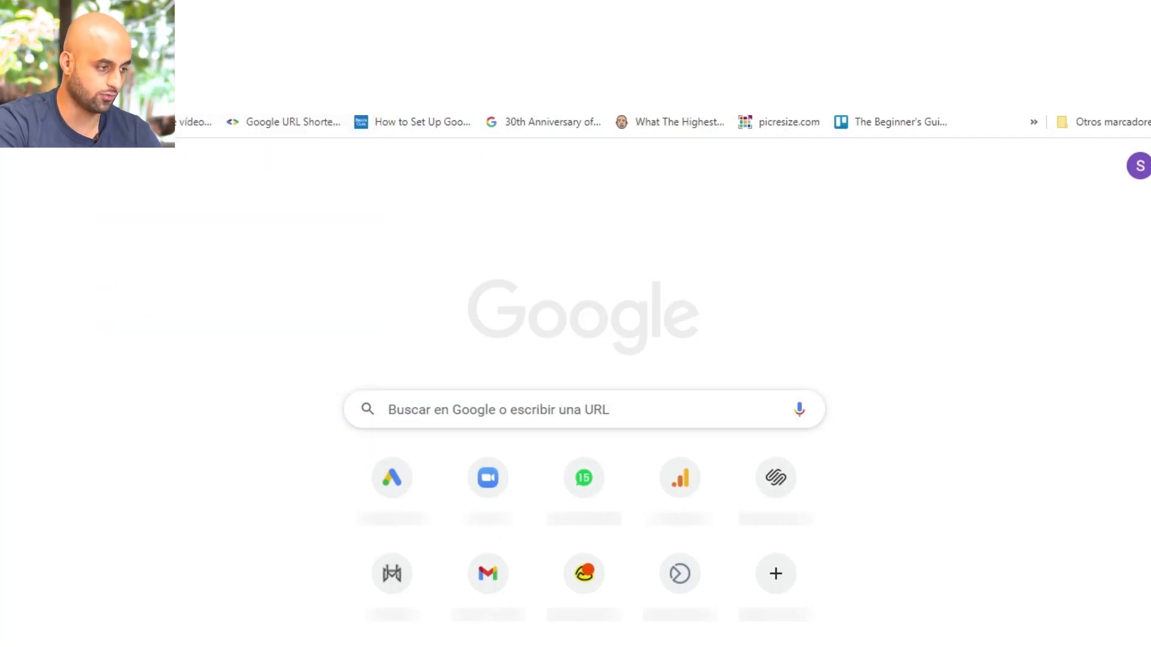
pyautogui.write('down')
pyautogui.click(225, 127)
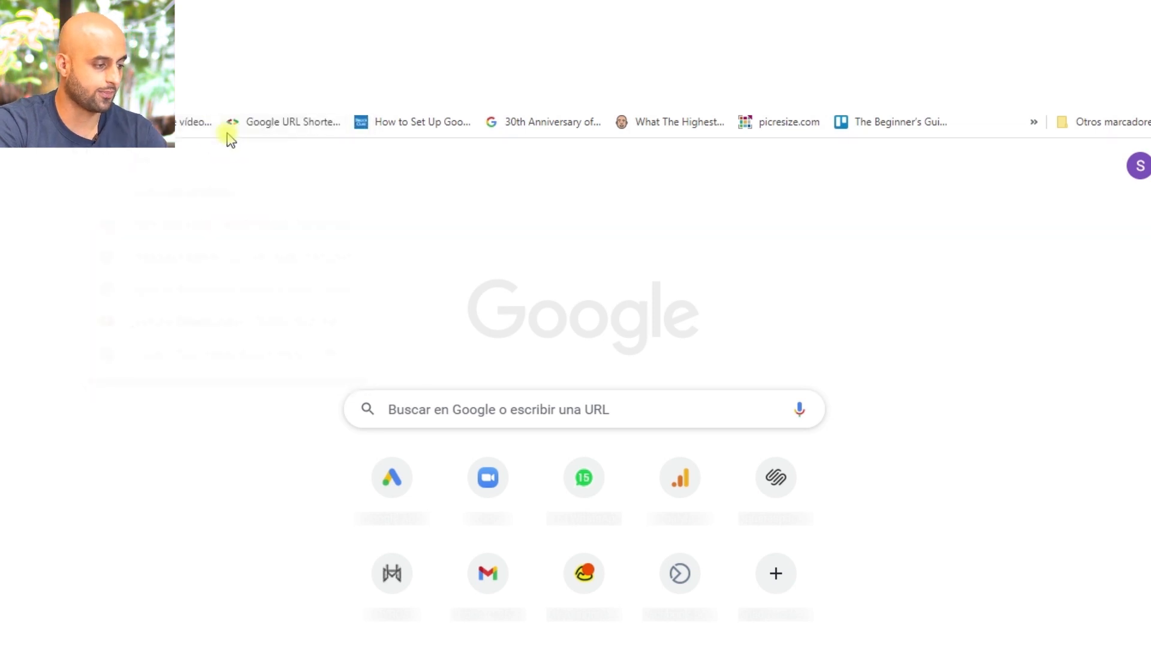
pyautogui.click(280, 282)
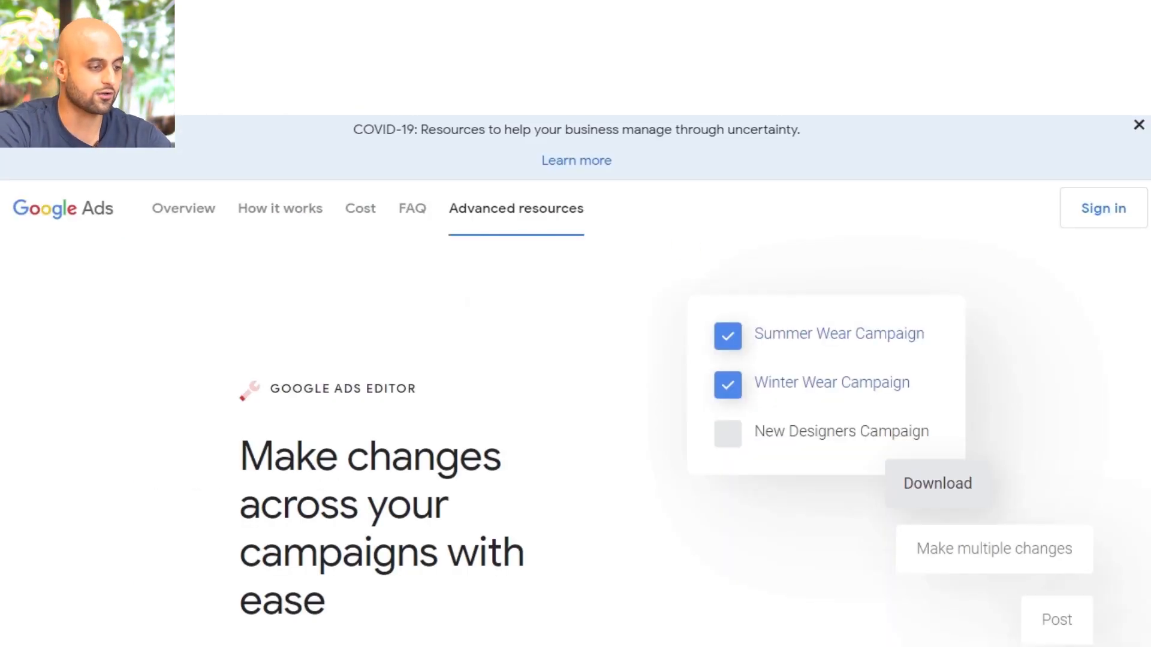
pyautogui.scroll(-1, 251, 338)
pyautogui.moveTo(227, 358); pyautogui.dragTo(419, 409)
pyautogui.click(379, 473)
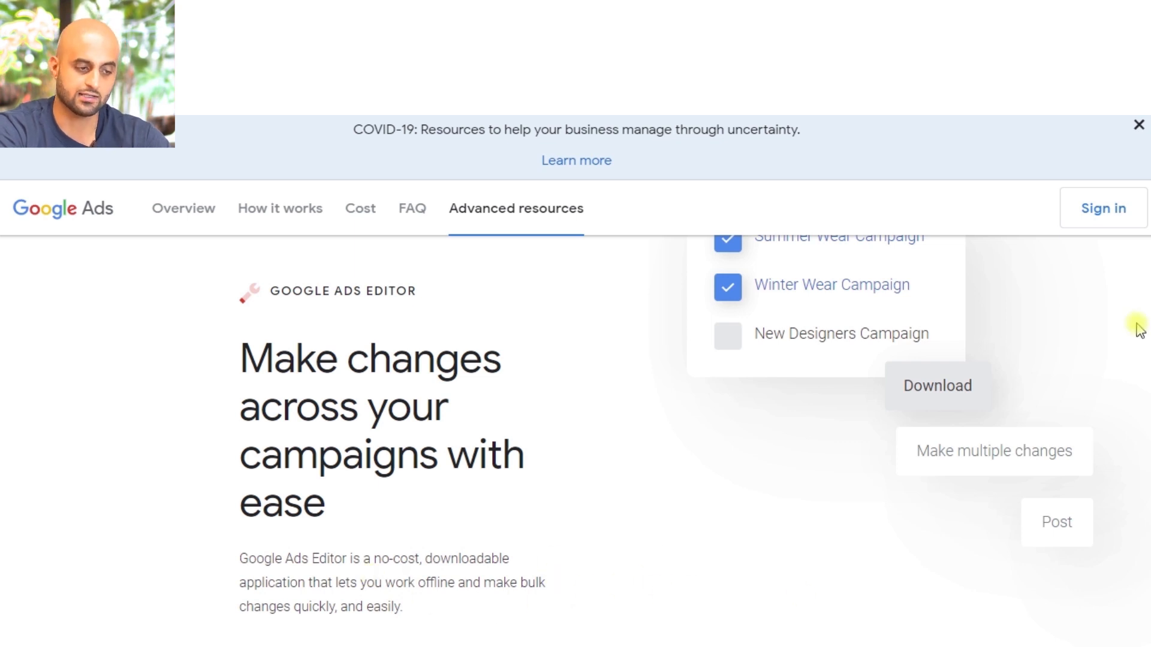
pyautogui.scroll(-5, 671, 439)
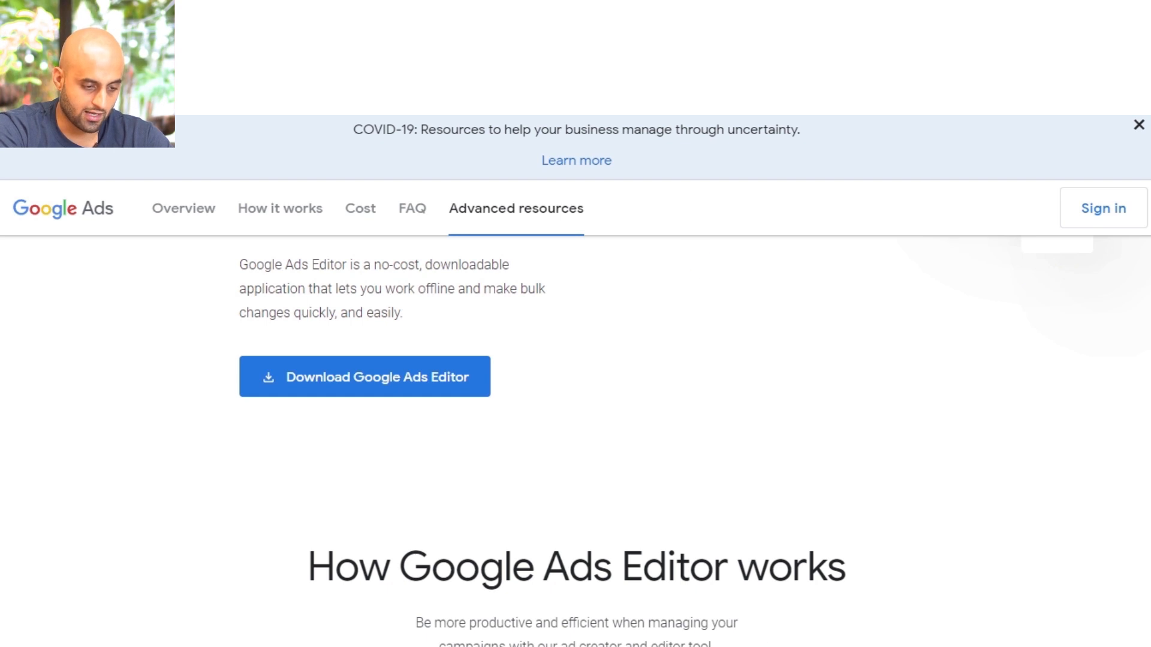
# - Switch to Google Ads Editor, start adding an account, and authorize access to the Linx Digital Google account through the browser
pyautogui.moveTo(959, 646)
pyautogui.click(1018, 634)
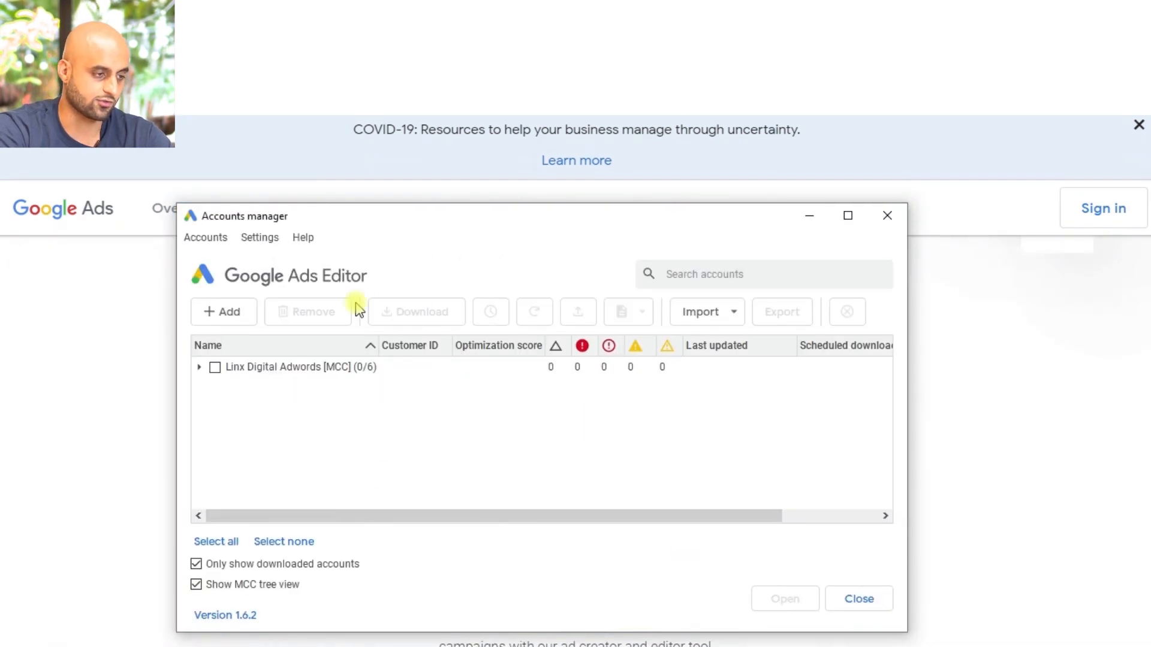
pyautogui.moveTo(578, 223); pyautogui.dragTo(625, 195)
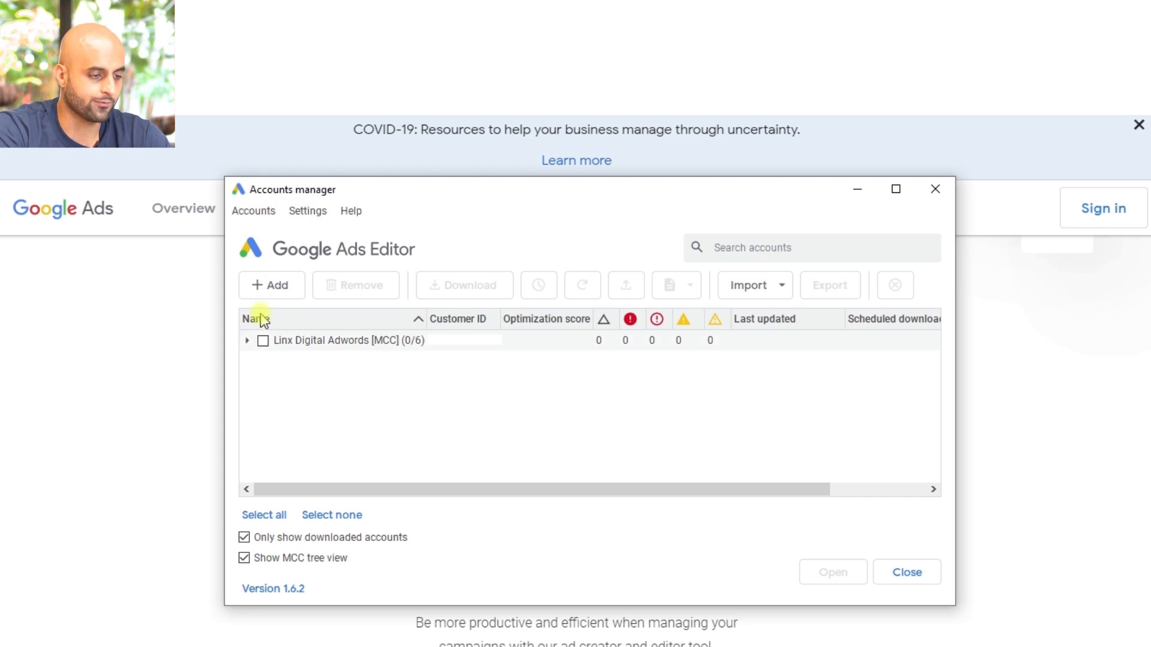
pyautogui.click(276, 286)
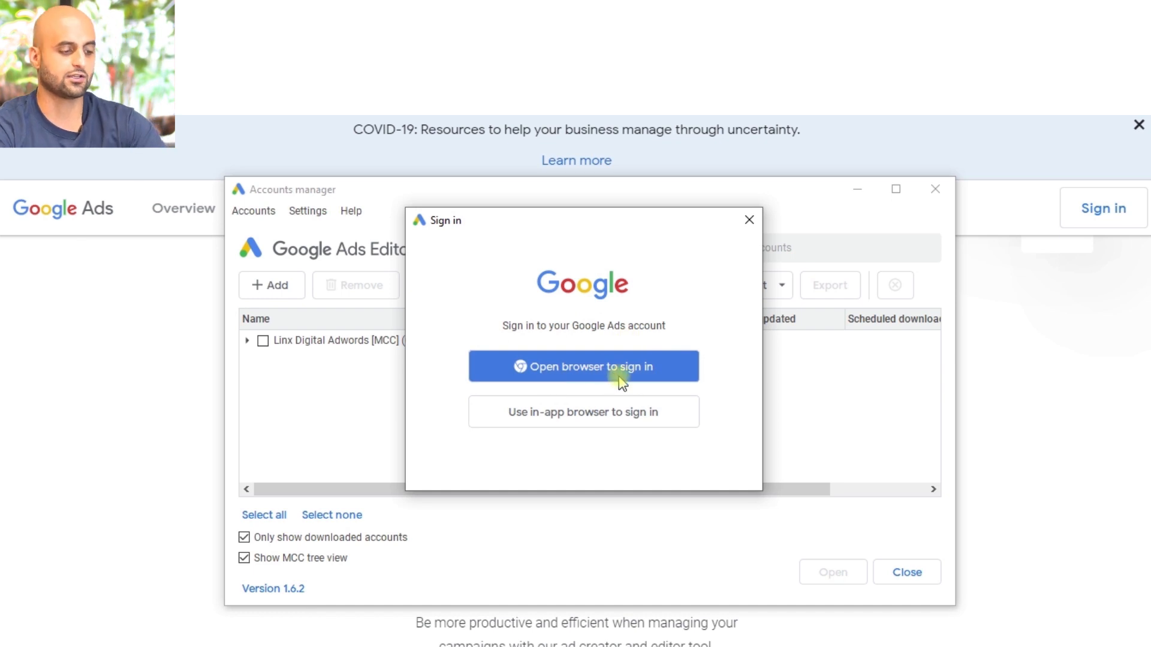
pyautogui.click(640, 366)
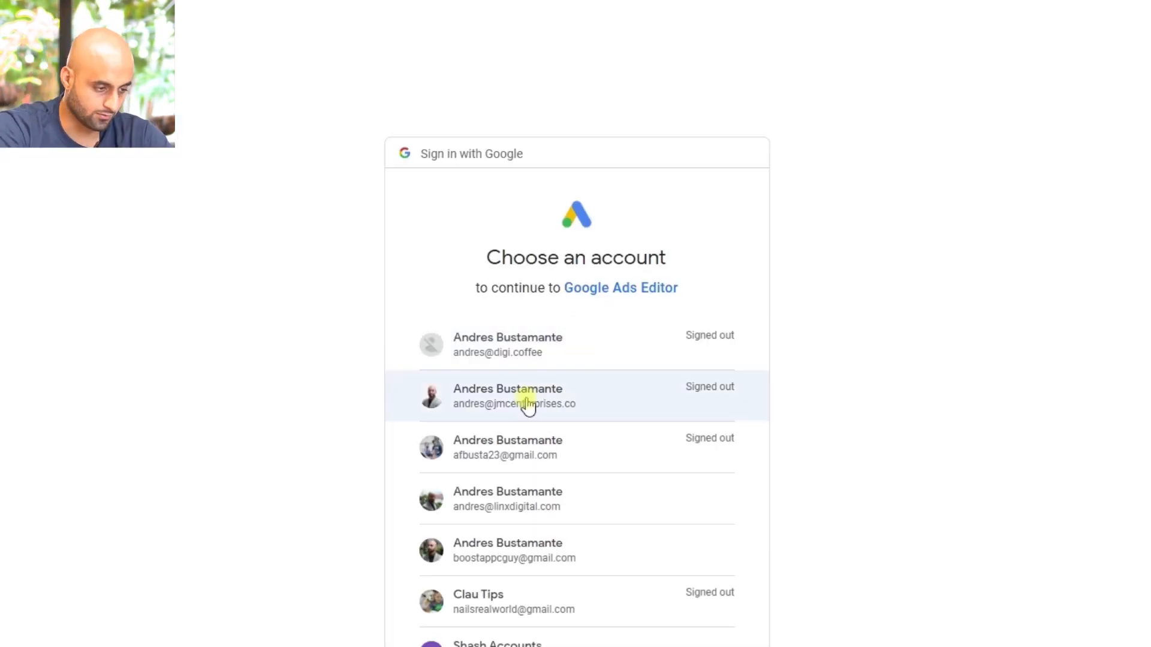
pyautogui.click(557, 498)
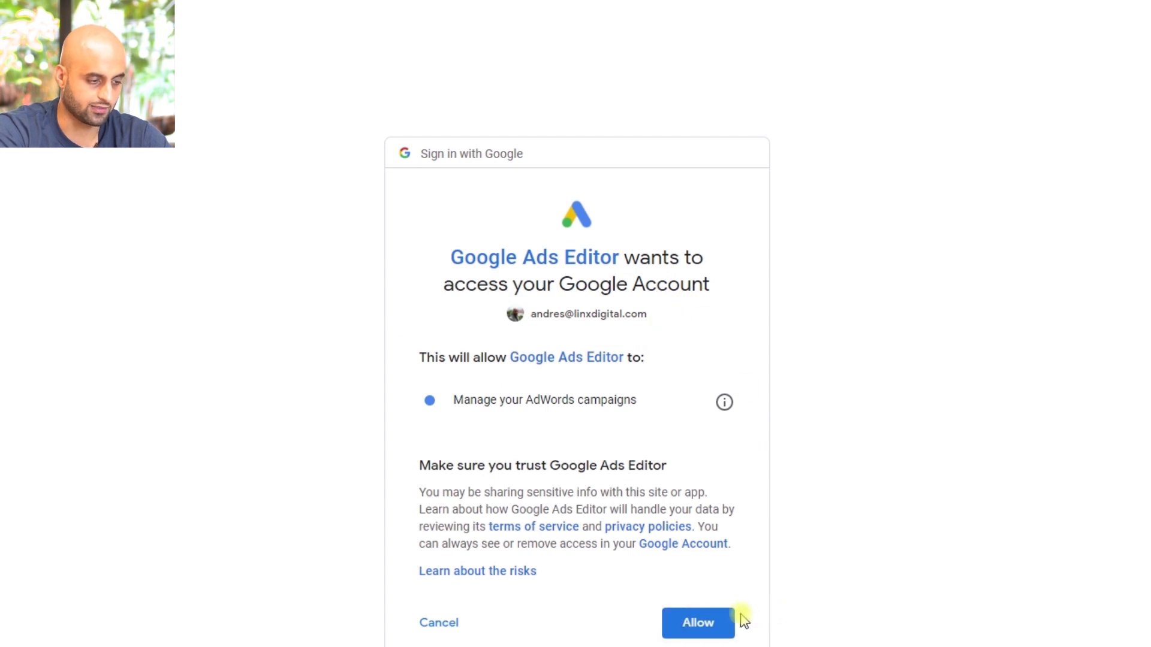
pyautogui.click(717, 617)
# - Copy the authentication code from the browser and submit it in the Google Ads Editor sign-in dialog
pyautogui.click(742, 338)
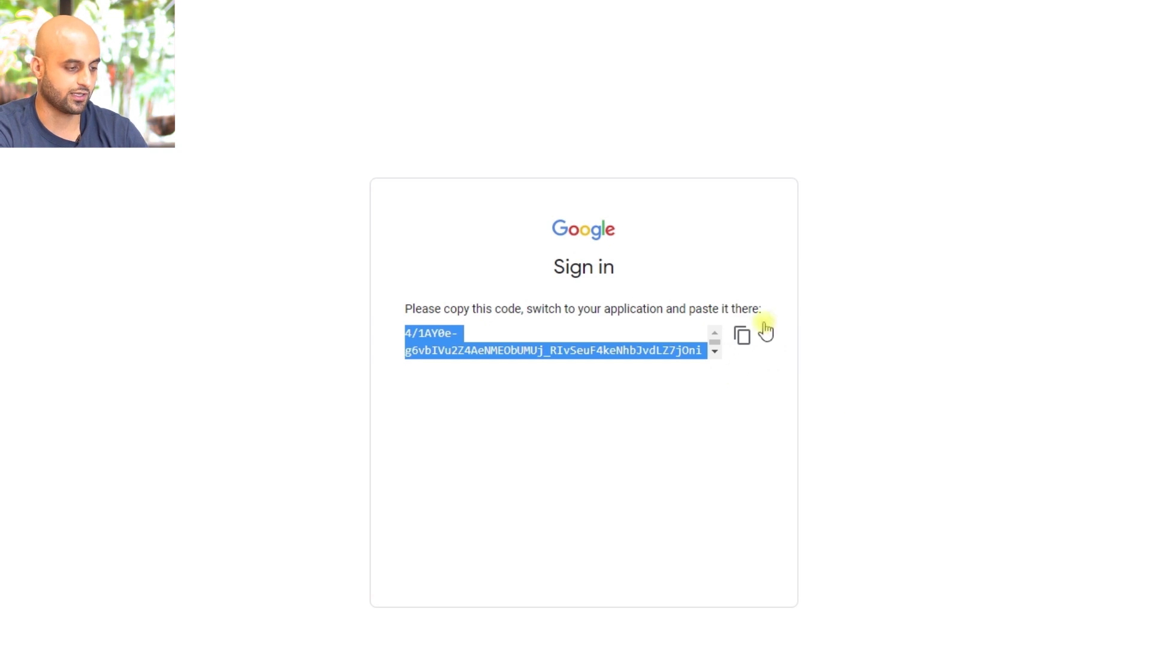
pyautogui.hotkey('alt', 'Tab')
pyautogui.click(528, 411)
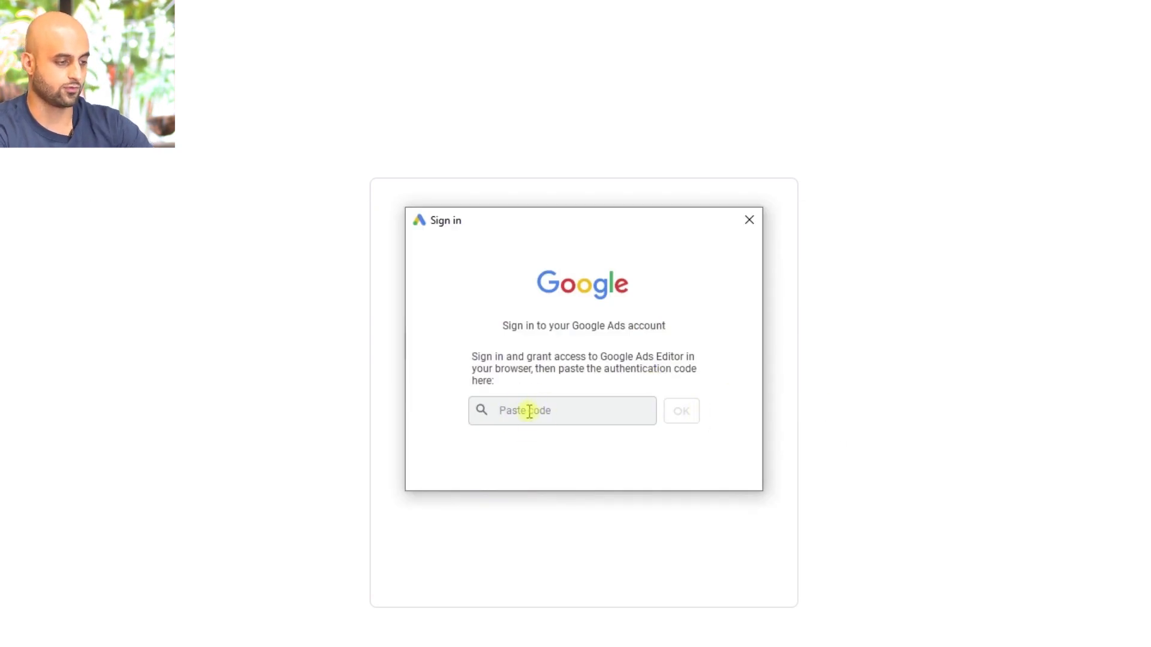
pyautogui.hotkey('ctrl', 'v')
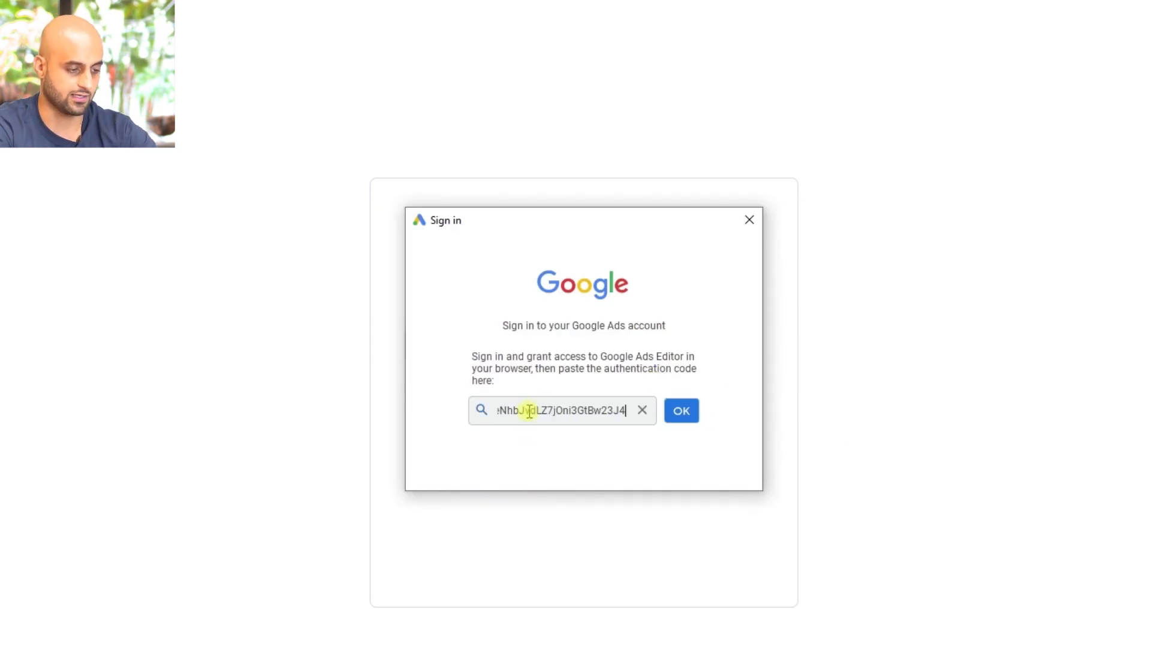
pyautogui.click(688, 420)
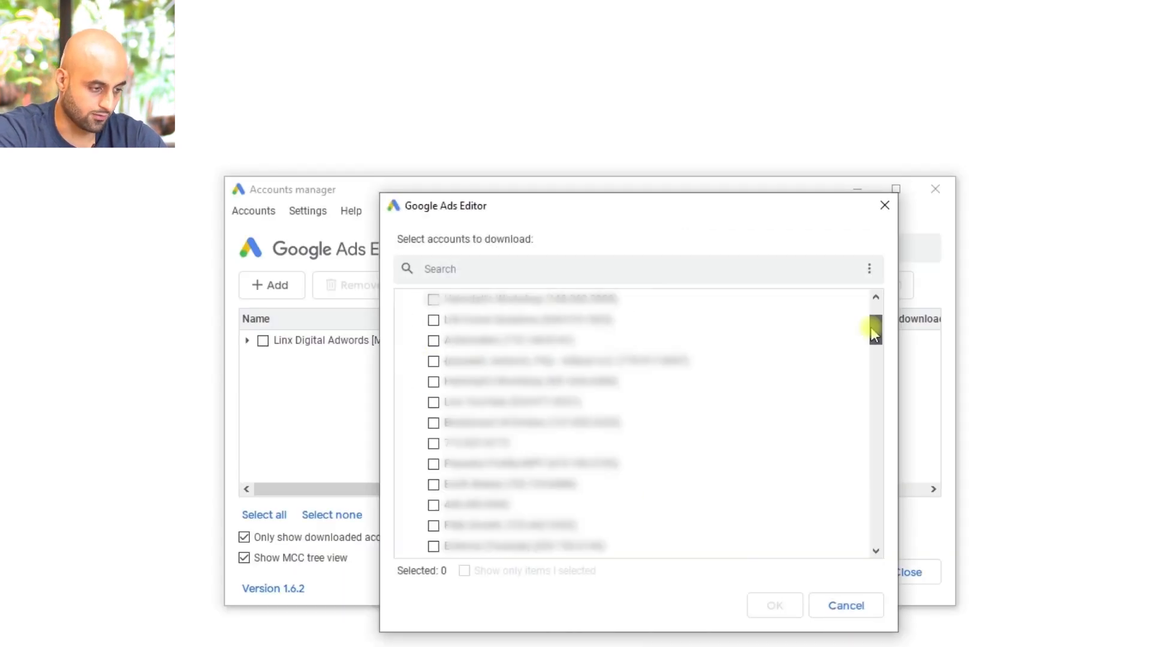
# - Search the accounts to download for "linx digital" and choose the Linx Digital account
pyautogui.moveTo(873, 333); pyautogui.dragTo(853, 295)
pyautogui.click(550, 268)
pyautogui.write('linx')
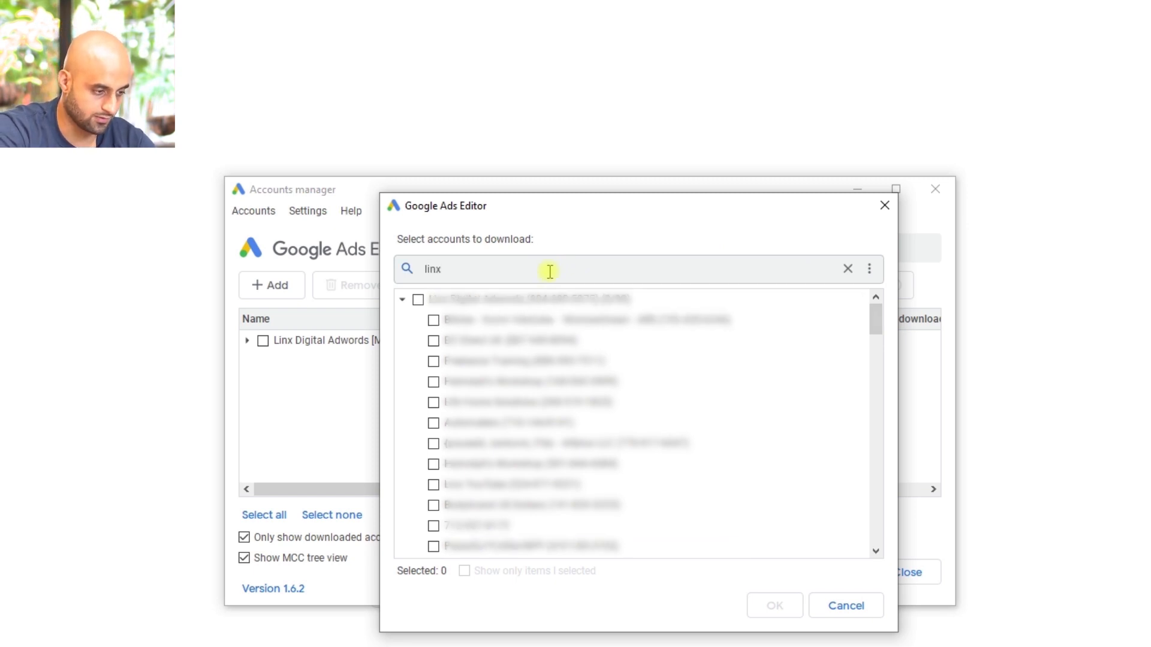
pyautogui.write(' digital')
pyautogui.moveTo(872, 316); pyautogui.dragTo(861, 295)
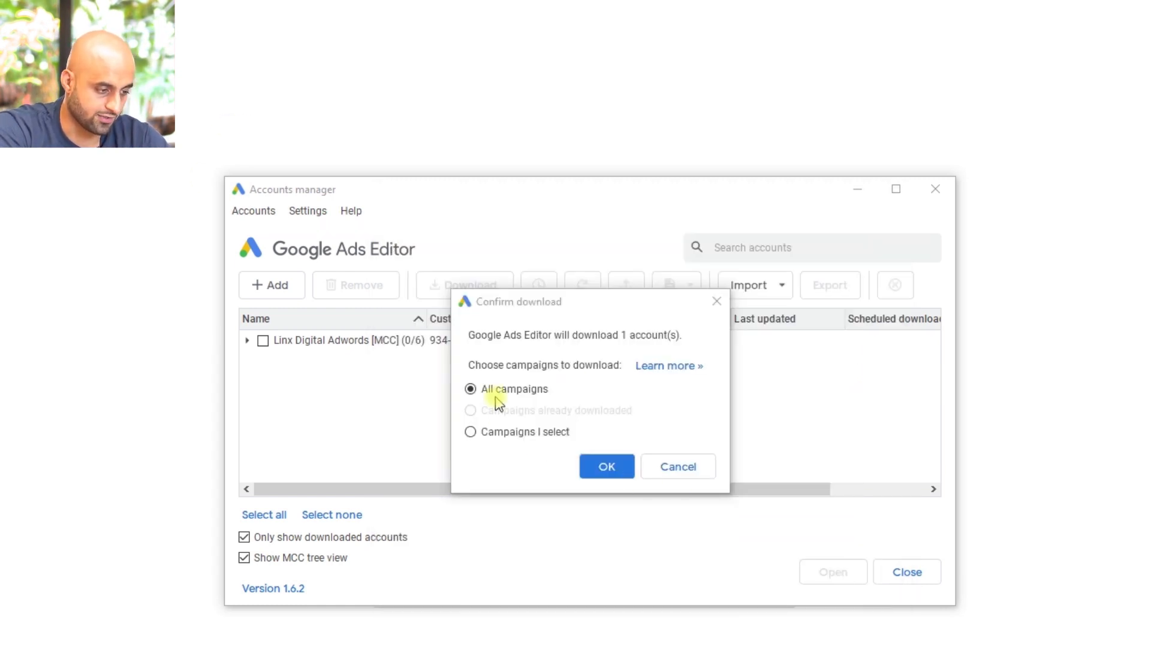
# - Restrict the download to selected campaigns, filter them by "5/4", tick all four matches under Linx Digital, and start the download
pyautogui.click(470, 431)
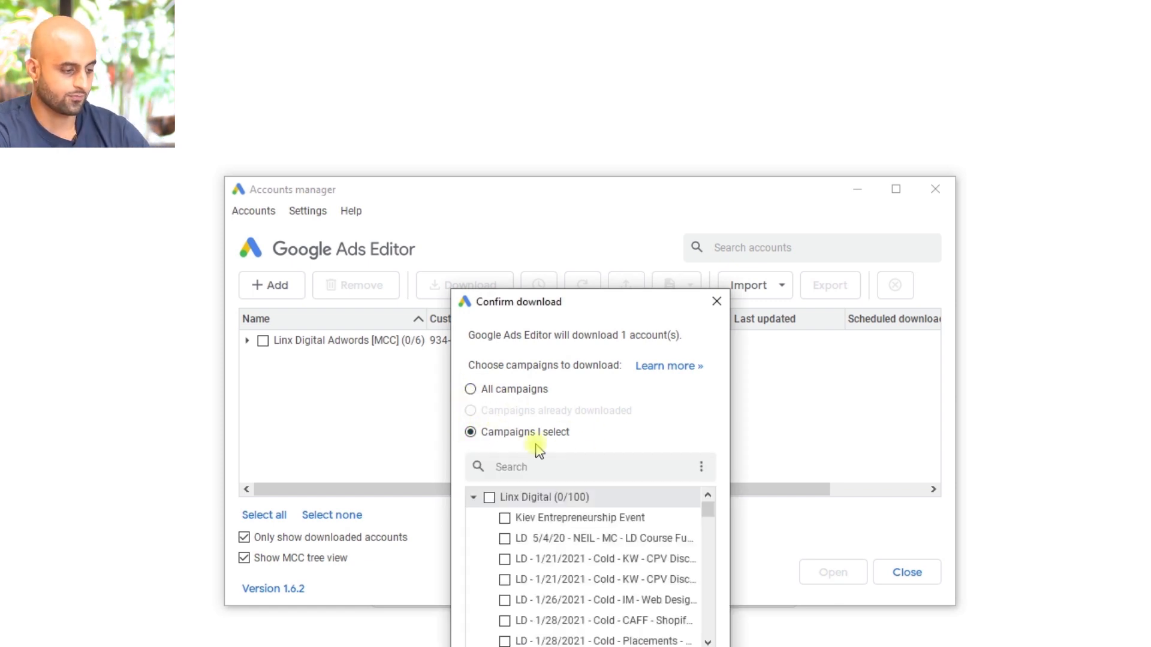
pyautogui.click(620, 468)
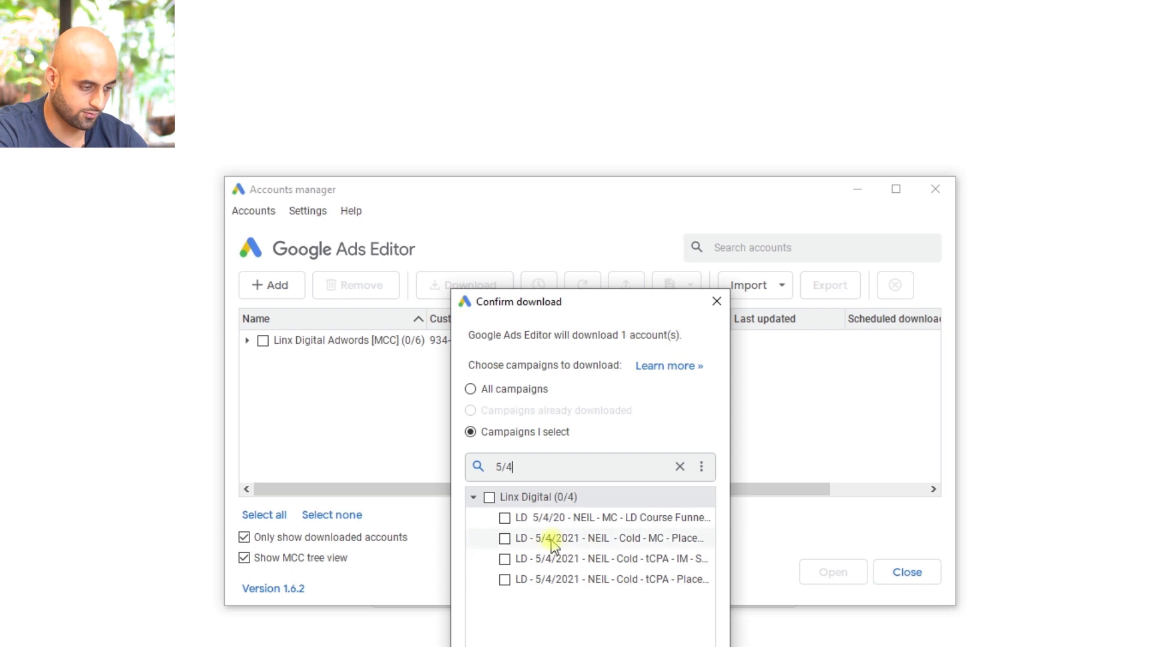
pyautogui.click(505, 518)
pyautogui.click(505, 519)
pyautogui.click(507, 559)
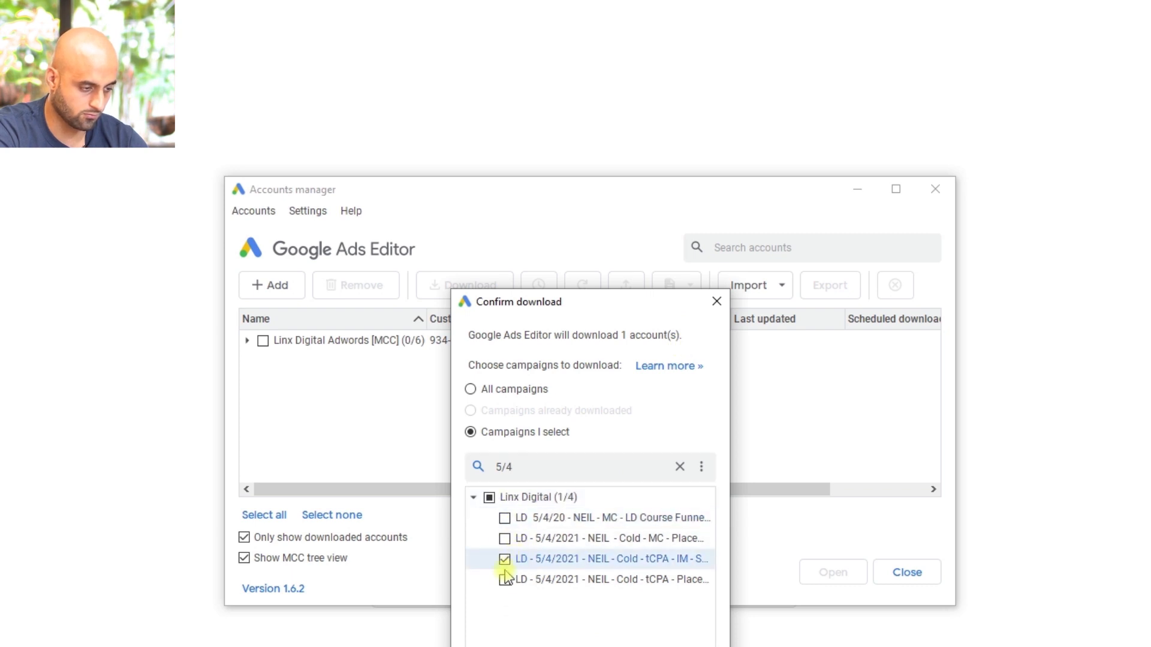
pyautogui.click(505, 579)
pyautogui.click(505, 539)
pyautogui.click(504, 518)
pyautogui.moveTo(611, 303); pyautogui.dragTo(592, 175)
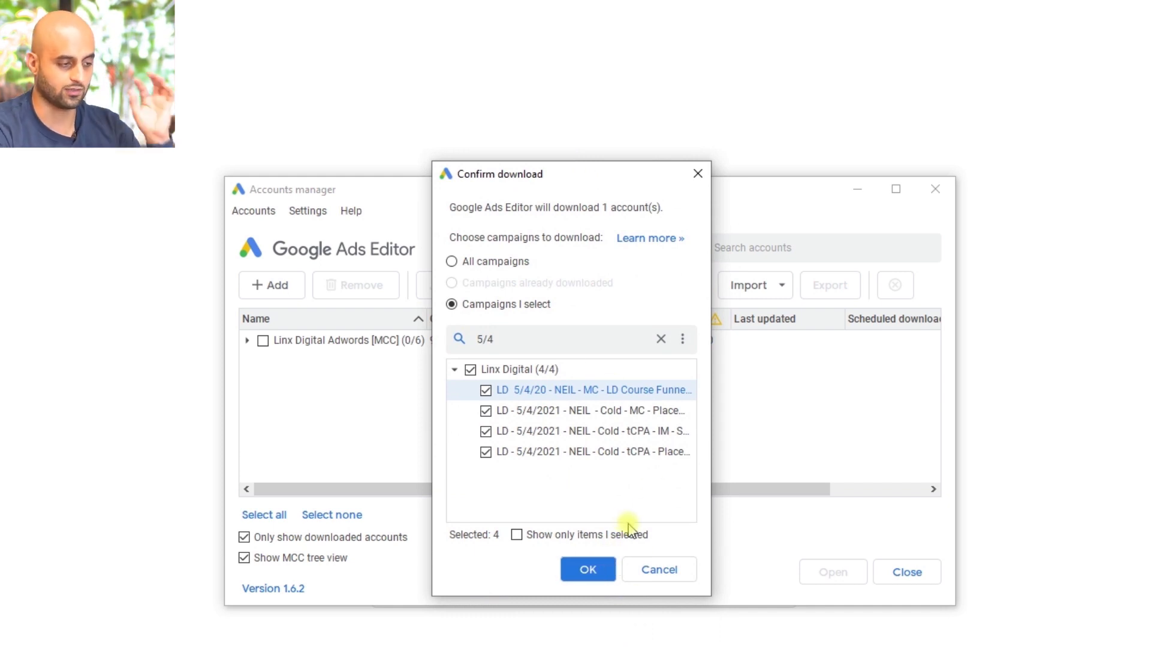
pyautogui.click(586, 568)
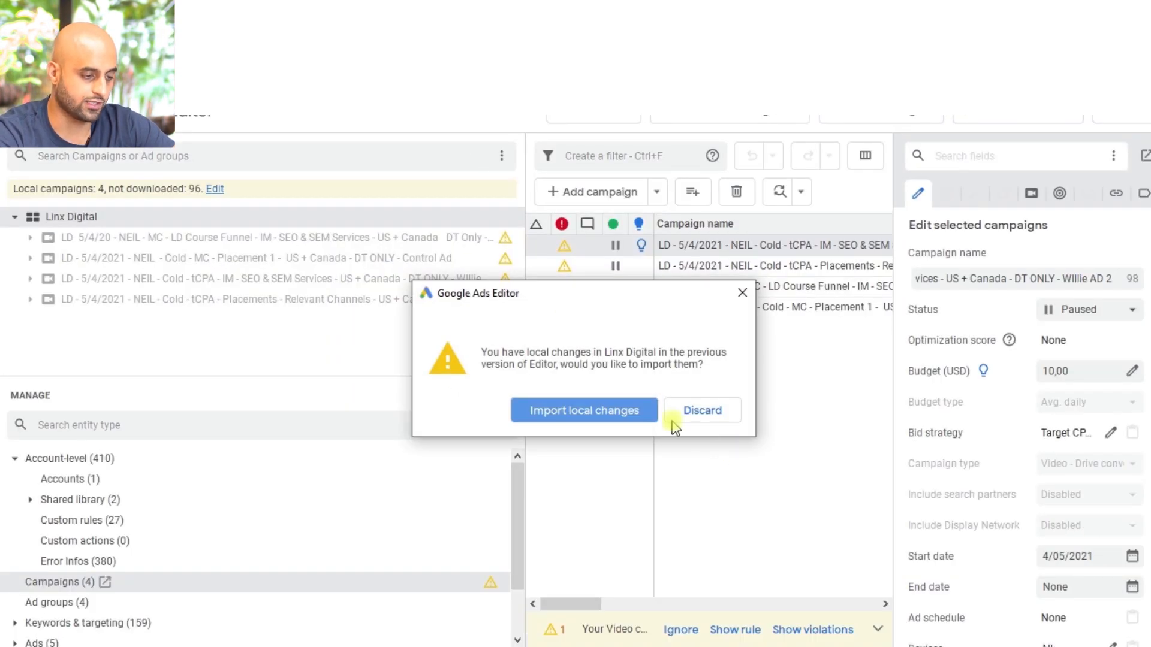
# - Import the local Linx Digital changes from the previous Editor version and narrow the campaign tree pane
pyautogui.click(568, 419)
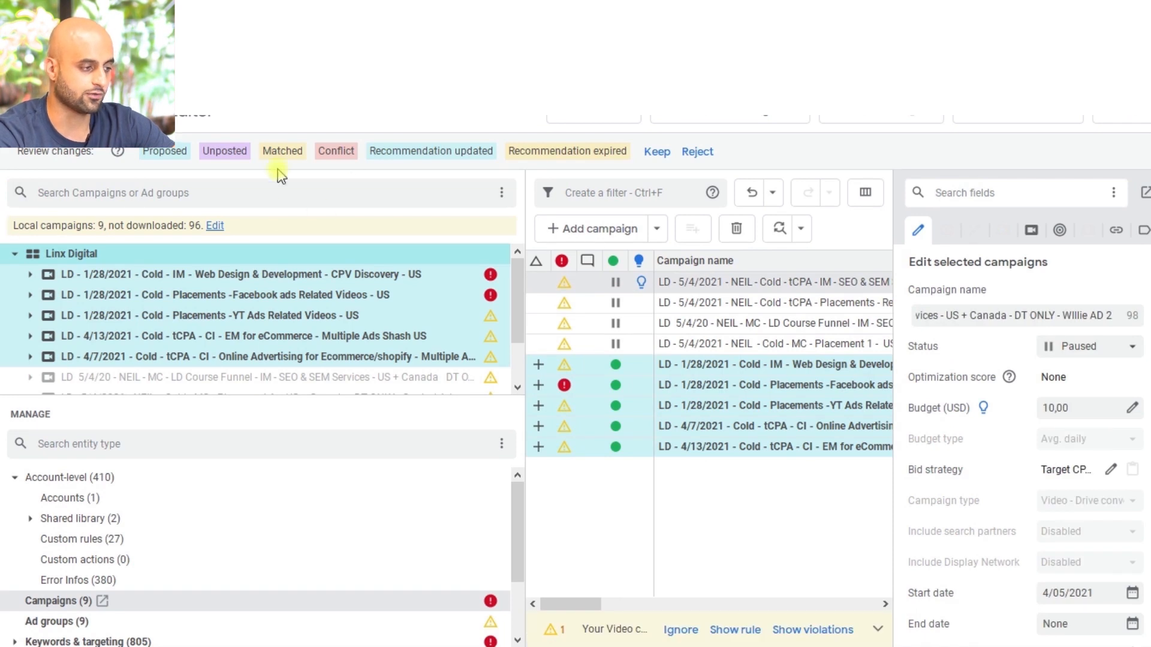
pyautogui.moveTo(590, 604)
pyautogui.mouseDown()
pyautogui.moveTo(868, 605)
pyautogui.moveTo(591, 605)
pyautogui.mouseUp()
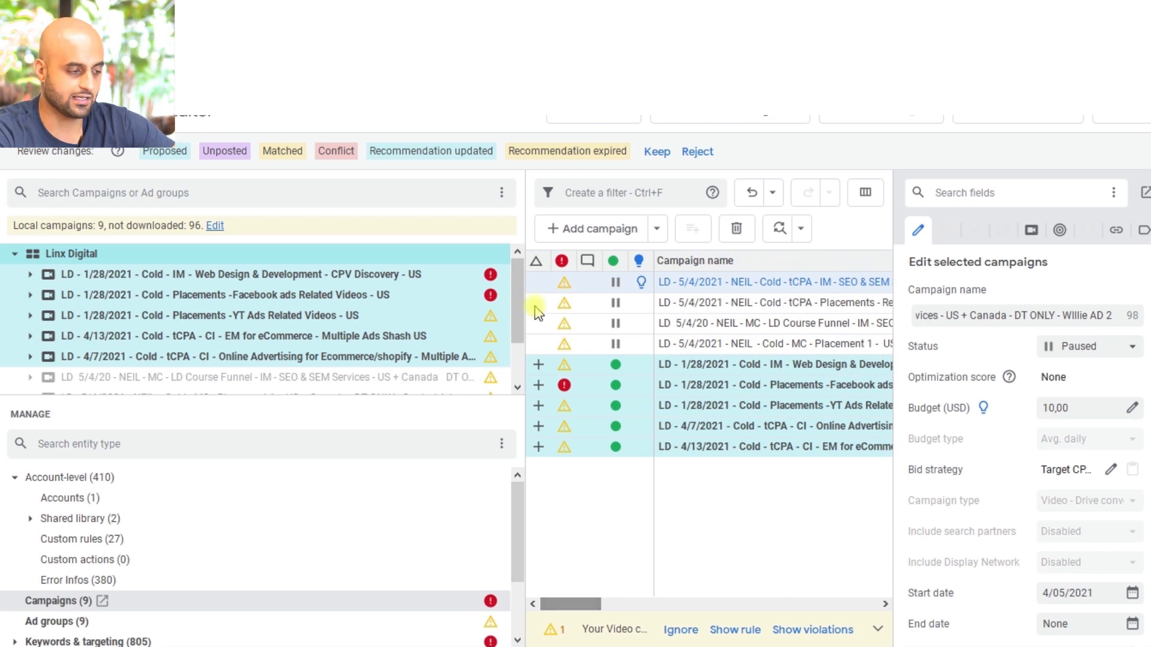
pyautogui.moveTo(526, 266); pyautogui.dragTo(487, 271)
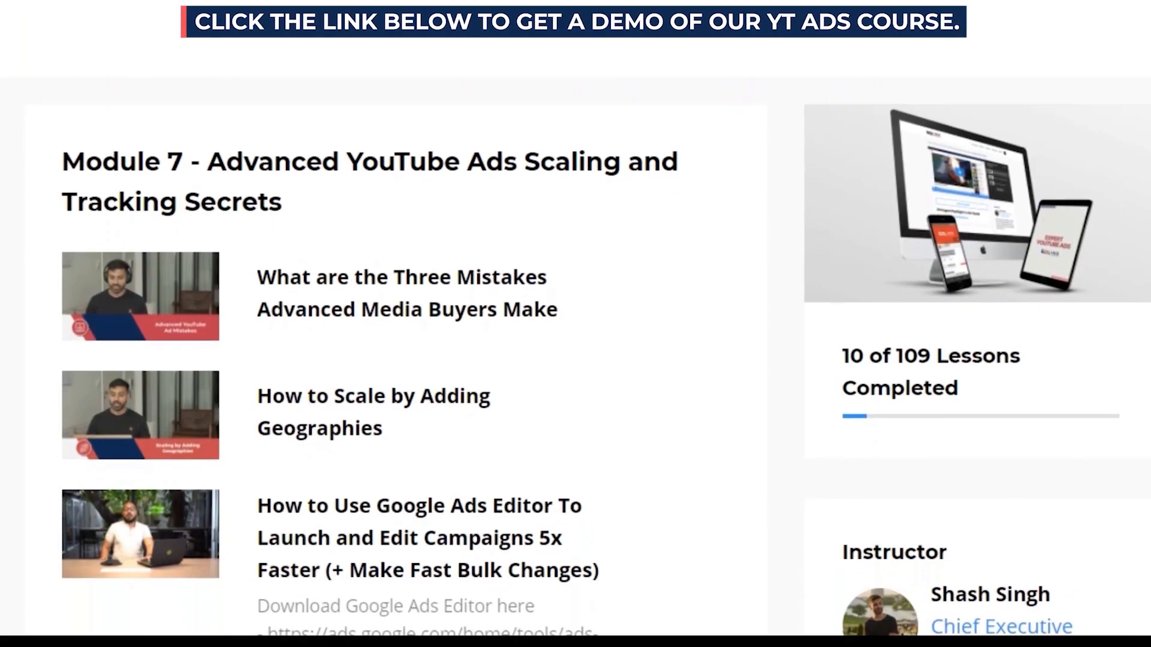
# - Switch to the Linx University course site and open the Module 7 lesson on using Google Ads Editor to launch campaigns faster
pyautogui.scroll(-3, 161, 418)
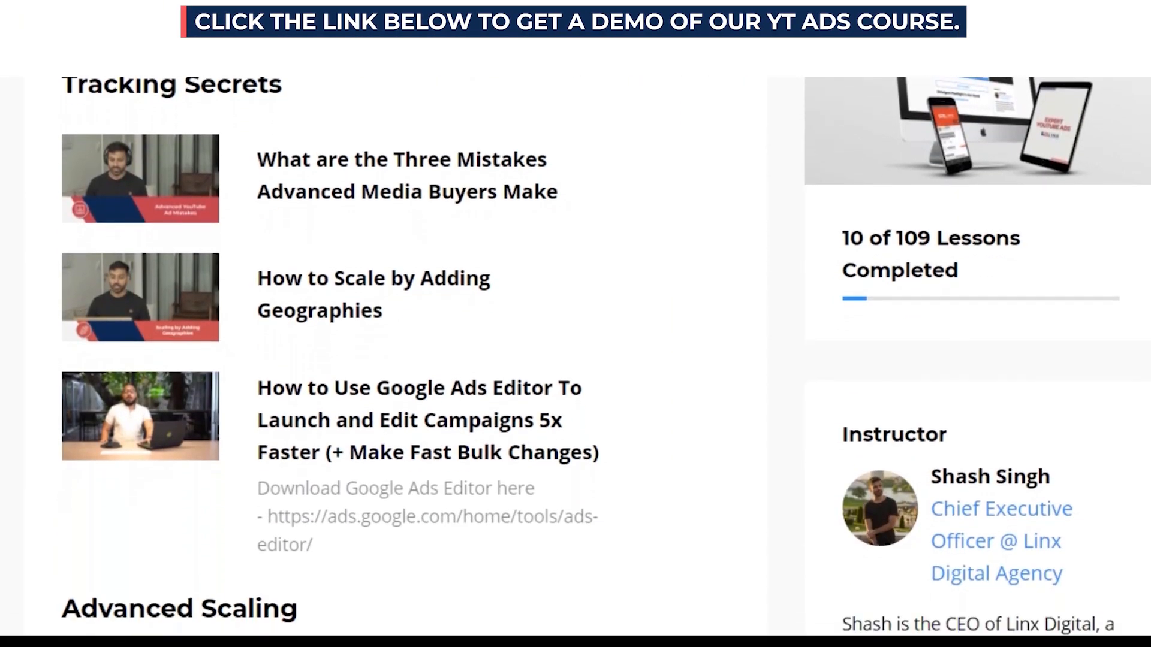
pyautogui.click(160, 413)
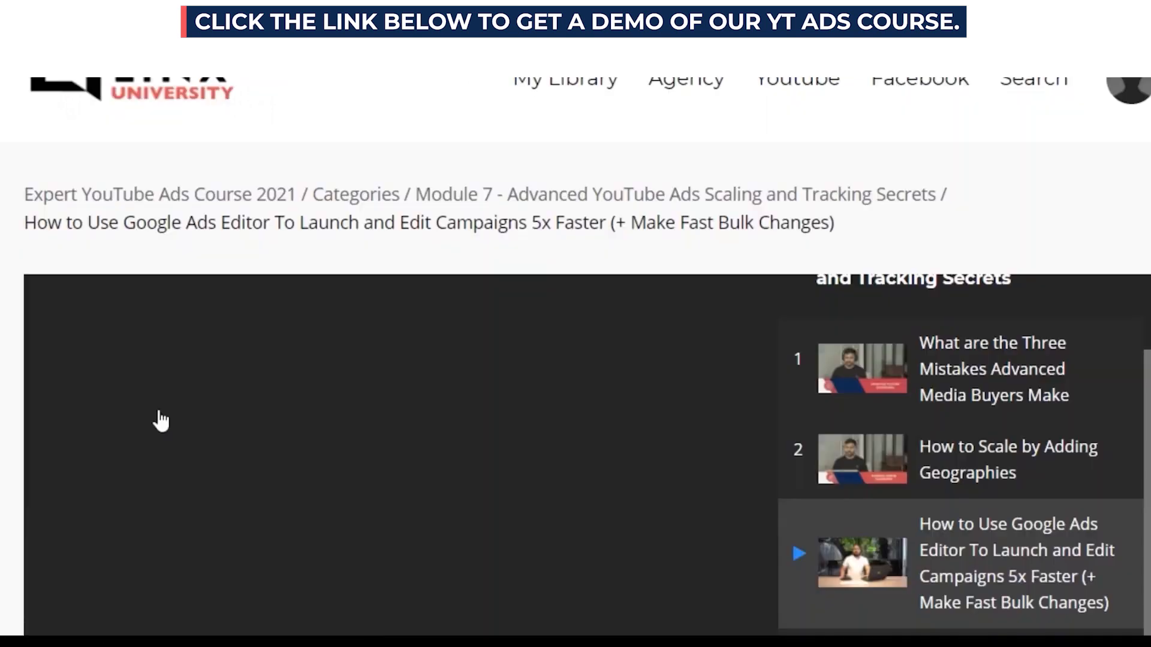
pyautogui.click(399, 309)
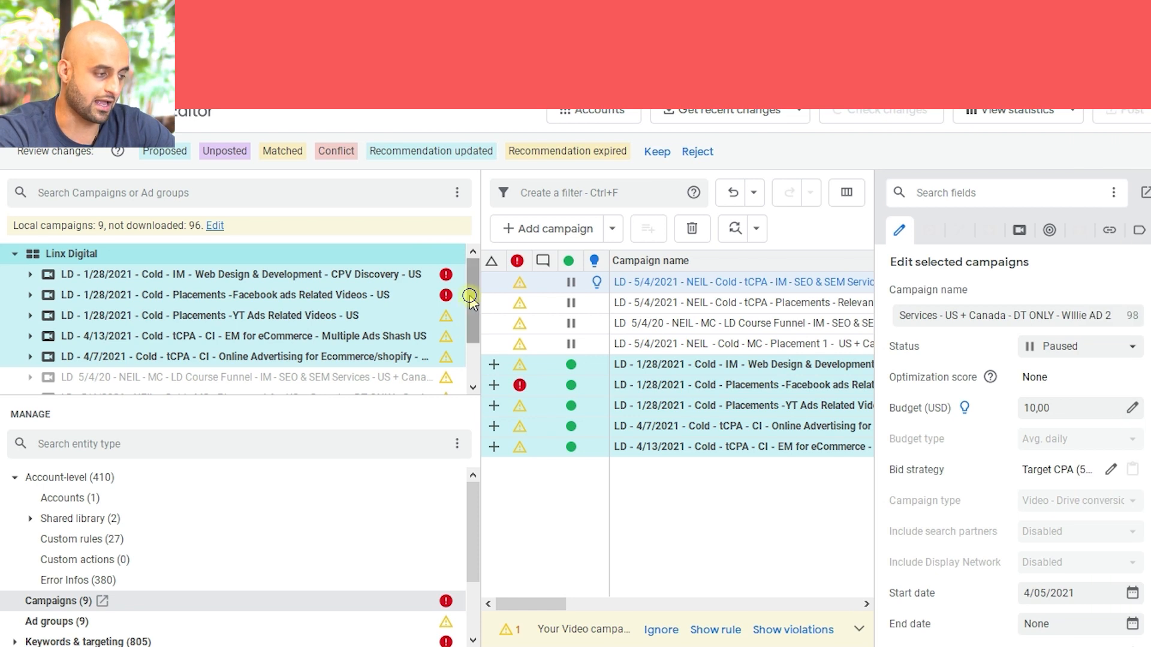
# - In Google Ads Editor, view the settings of the 1/28/2021 Cold Placements Facebook ads Related Videos US campaign
pyautogui.click(190, 316)
pyautogui.click(255, 295)
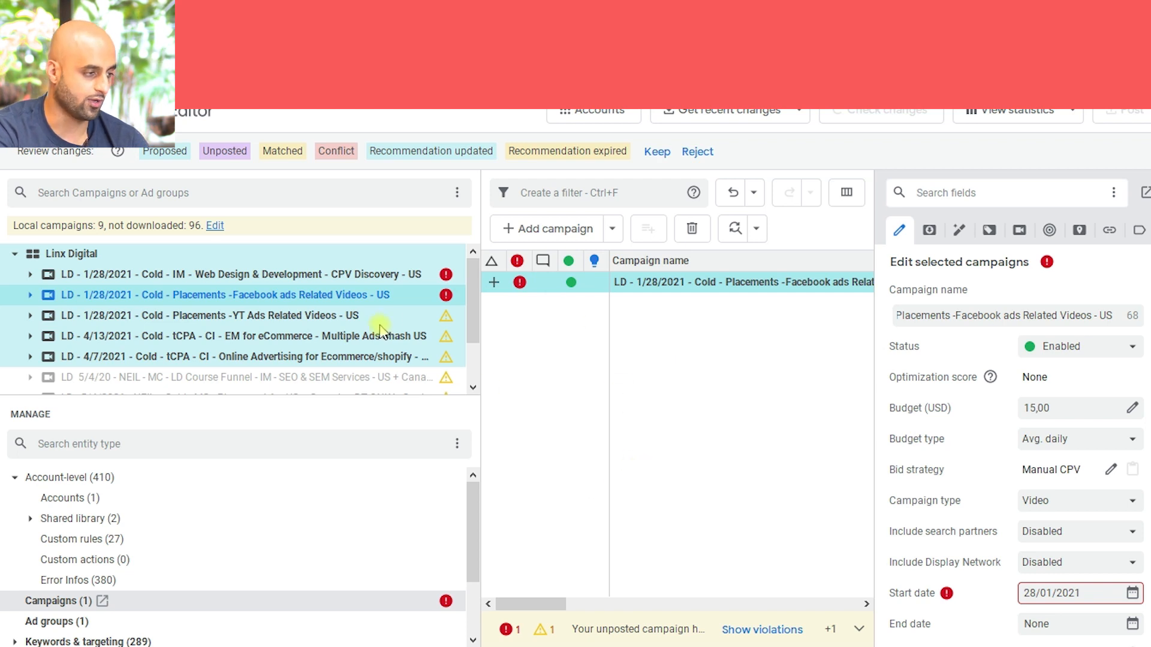
pyautogui.click(23, 70)
pyautogui.click(23, 71)
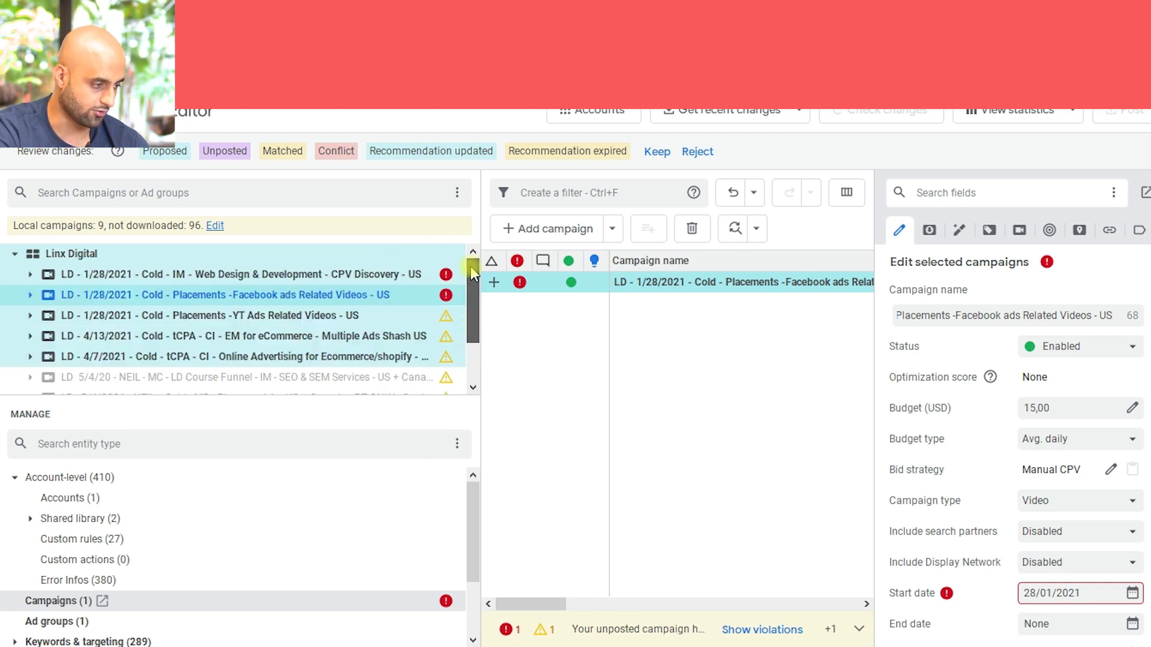
# - Filter the entity types being managed by "campaign"
pyautogui.click(115, 443)
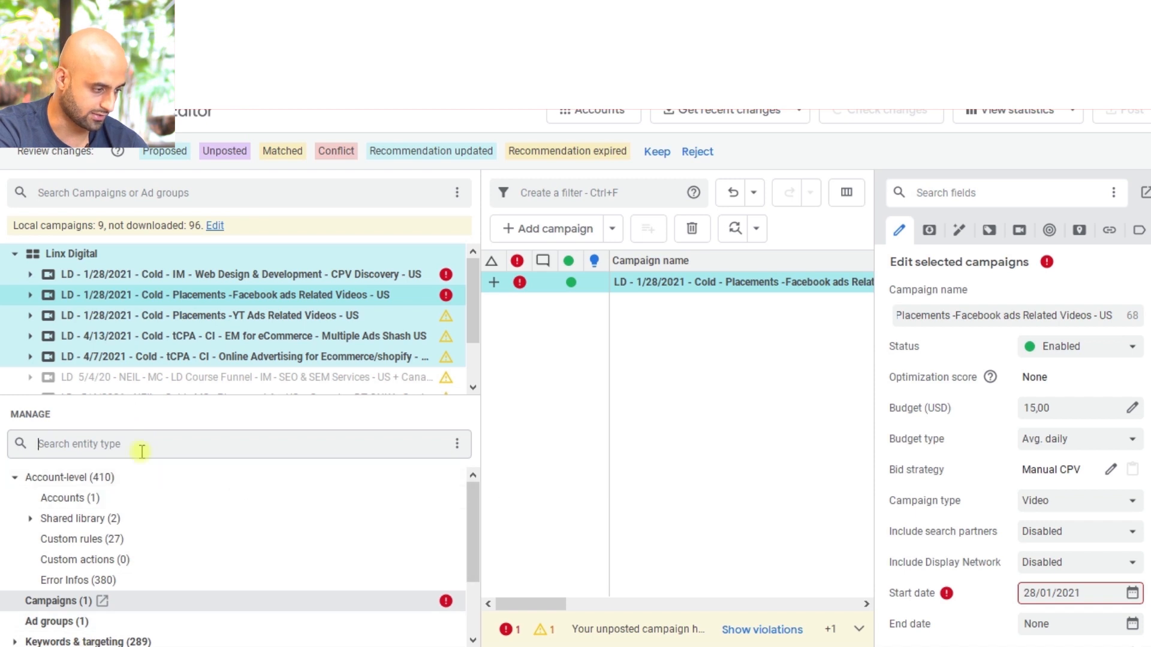
pyautogui.moveTo(470, 528); pyautogui.dragTo(456, 459)
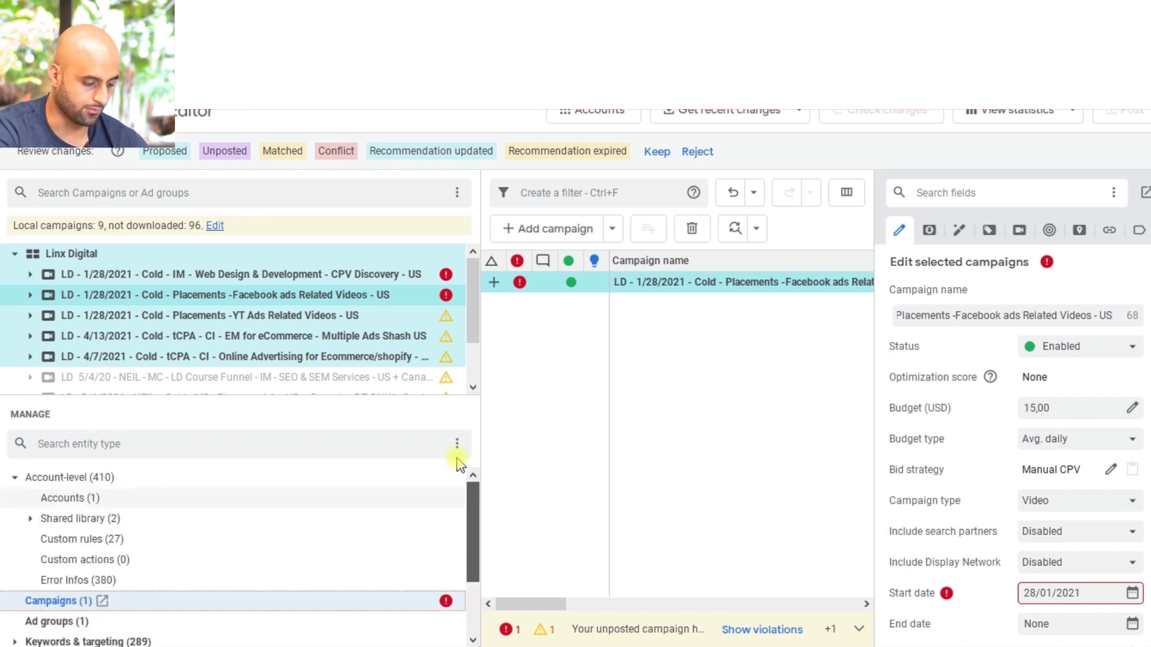
pyautogui.click(134, 444)
pyautogui.write('campaign')
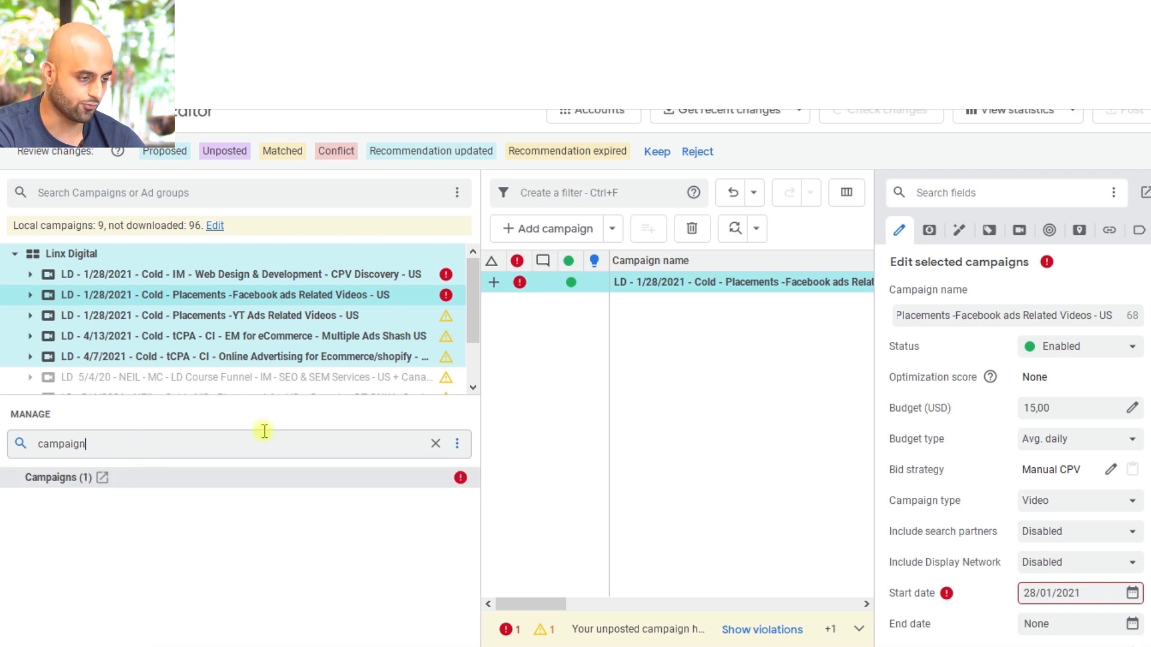
# - Select the Facebook ads Related Videos campaign's row and look through the remaining campaigns in the Linx Digital tree
pyautogui.moveTo(473, 312); pyautogui.dragTo(481, 264)
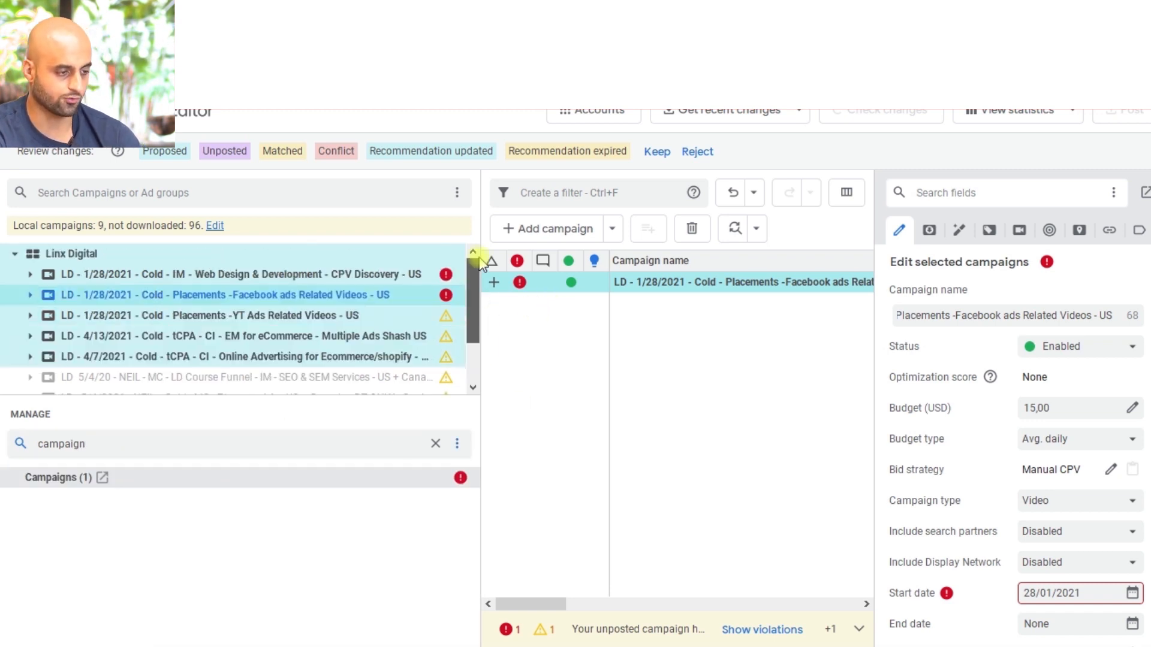
pyautogui.click(587, 283)
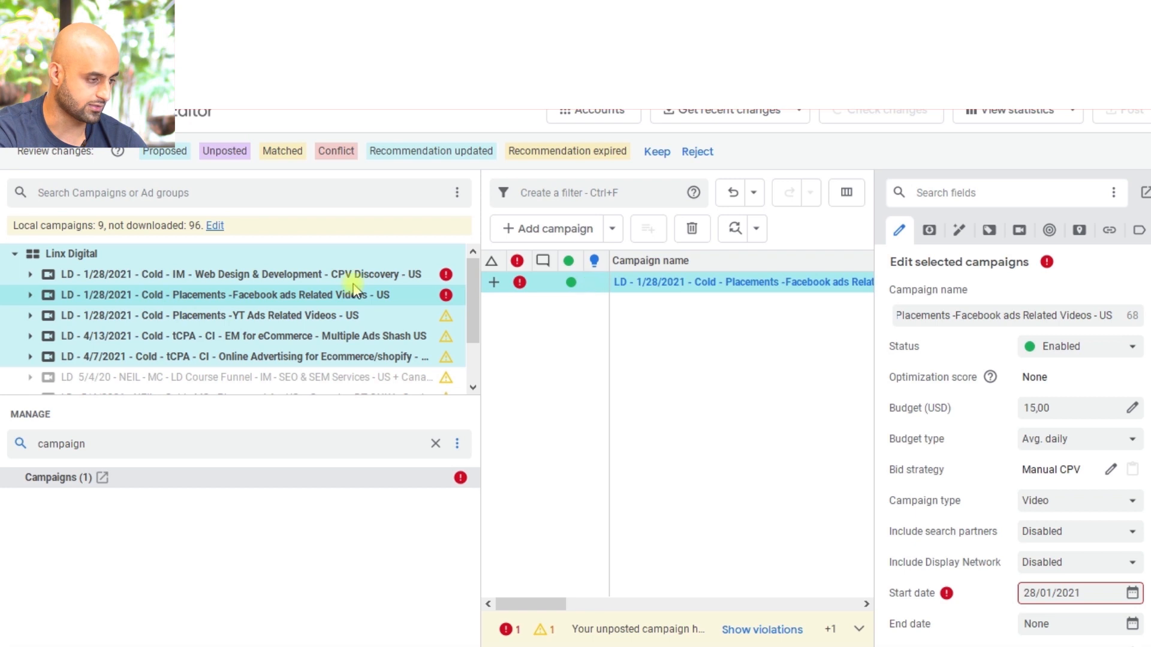
pyautogui.scroll(-1, 470, 303)
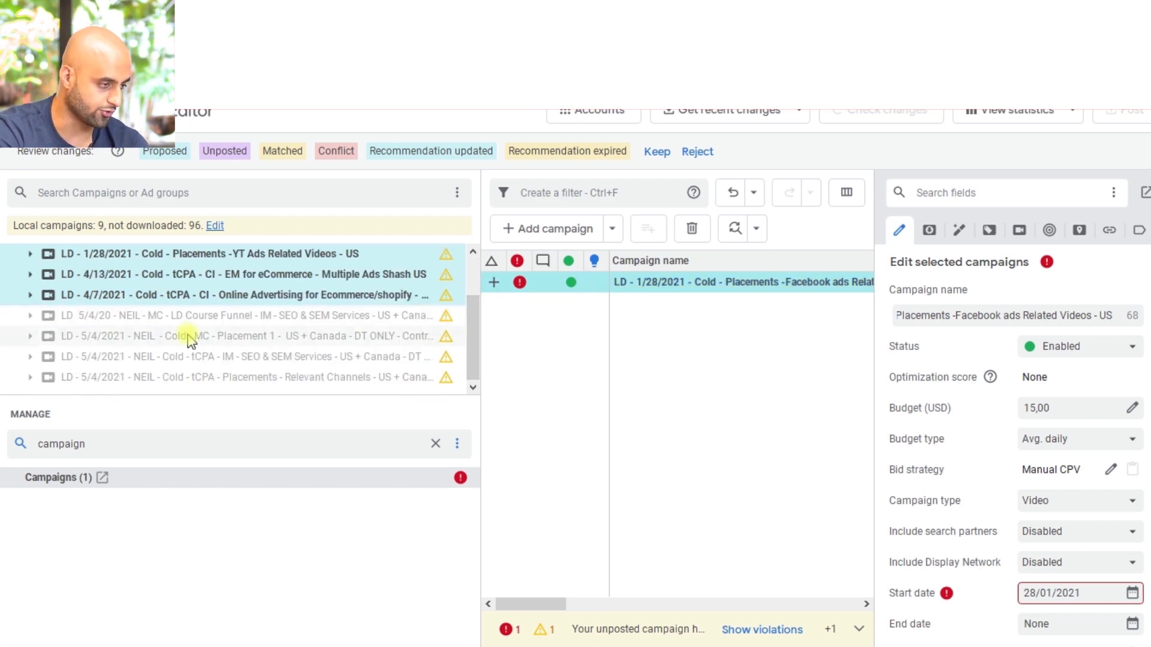
# - Filter the campaign tree by "5/4" and select all the matching campaigns under Linx Digital
pyautogui.click(105, 197)
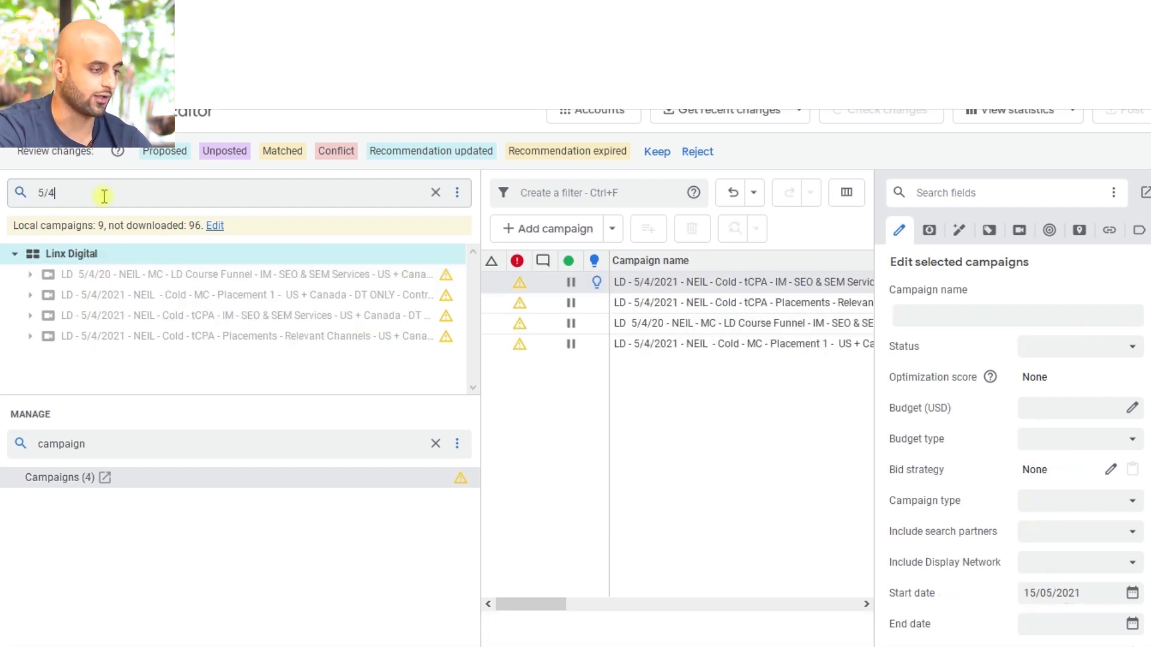
pyautogui.click(170, 275)
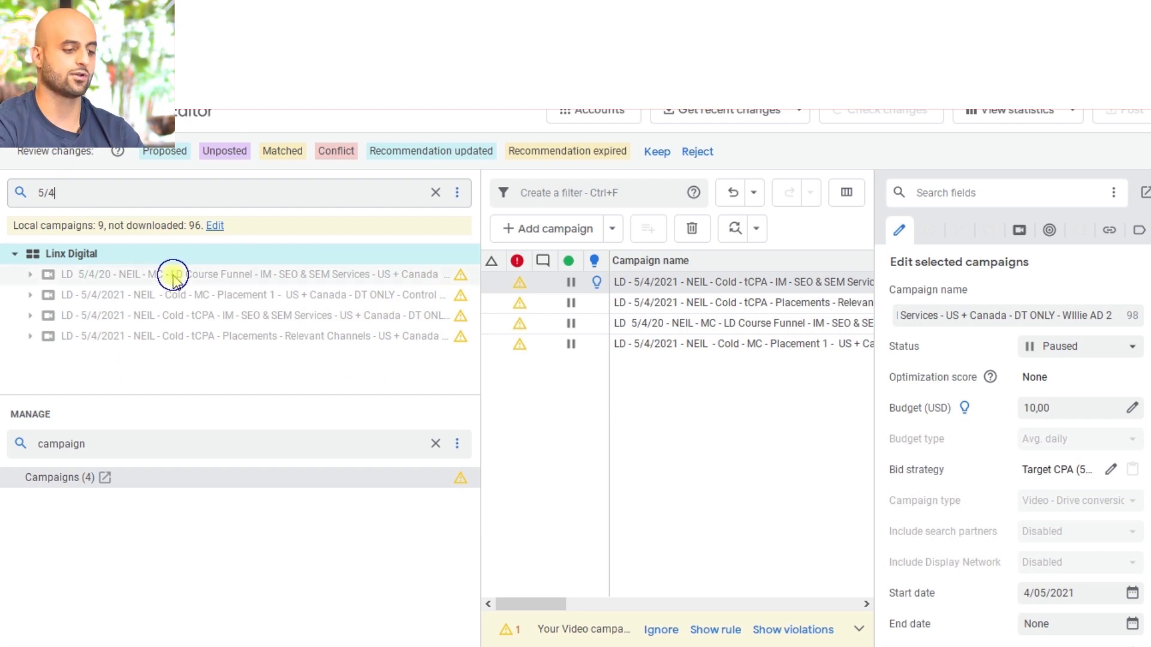
pyautogui.keyDown('shift'); pyautogui.click(171, 335); pyautogui.keyUp('shift')
# - Duplicate the 5/4/2021 Cold MC Placement 1 US + Canada DT ONLY Control Ad campaign and select the copy
pyautogui.click(600, 346)
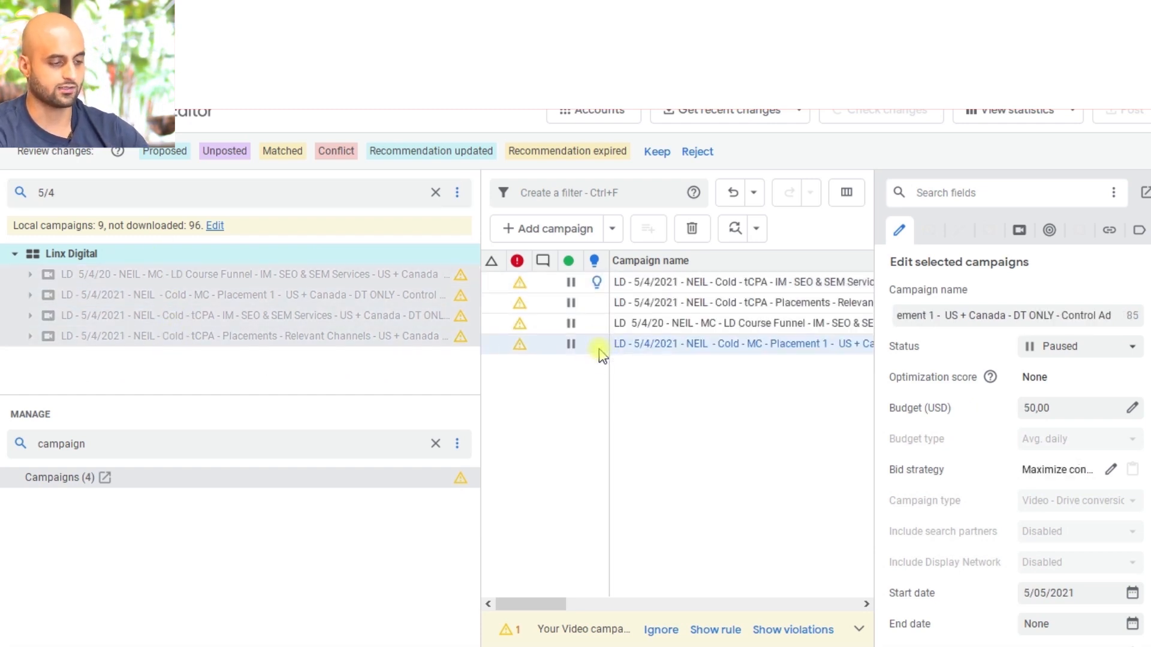
pyautogui.hotkey('ctrl', 'c')
pyautogui.hotkey('ctrl', 'v')
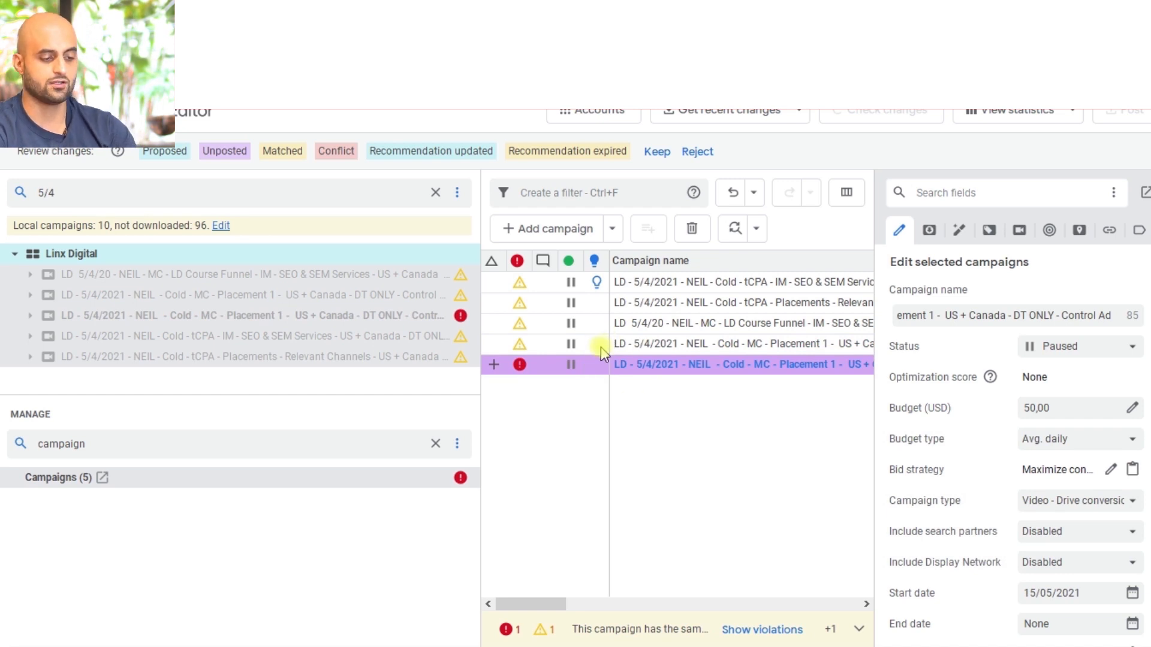
pyautogui.doubleClick(623, 367)
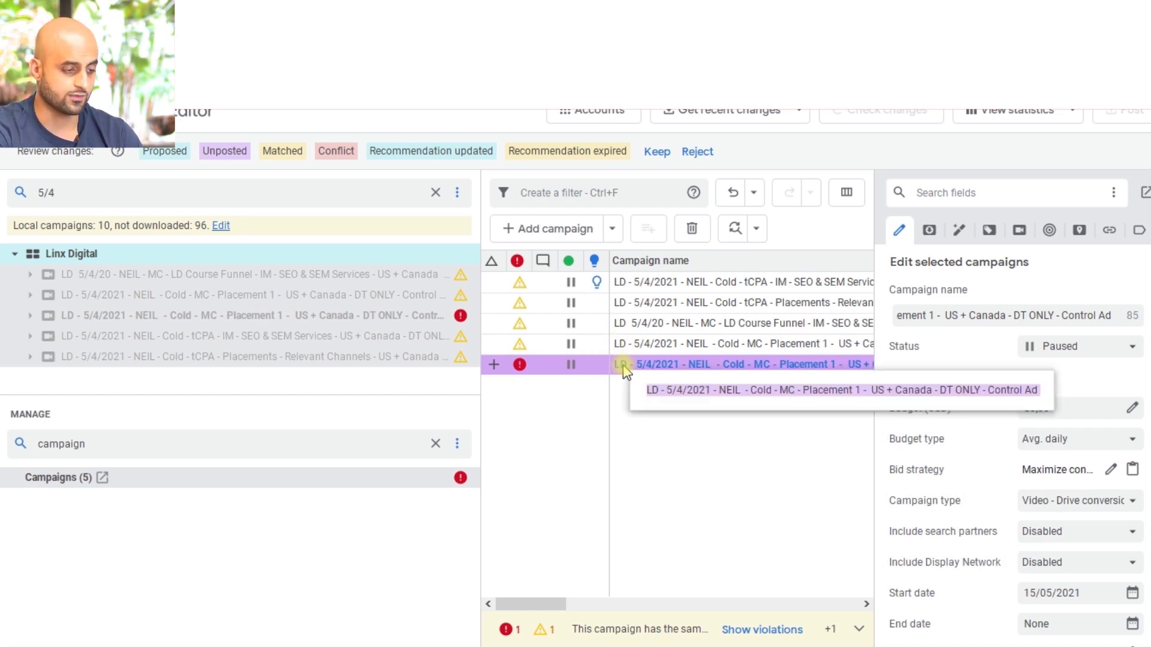
pyautogui.click(595, 385)
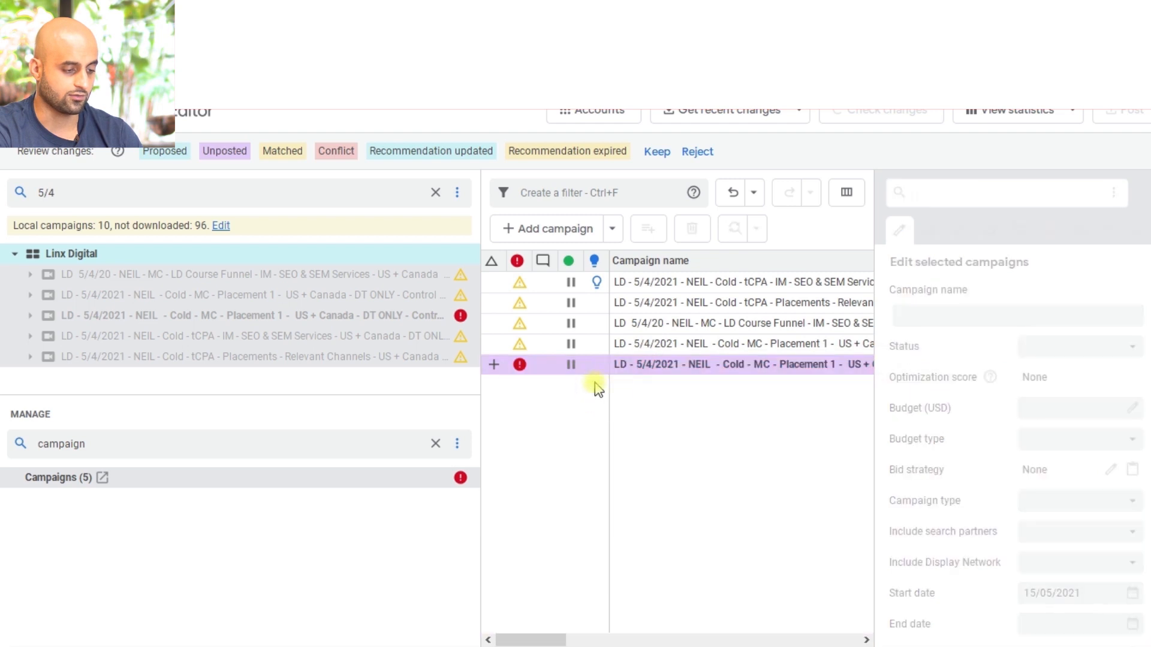
pyautogui.click(524, 369)
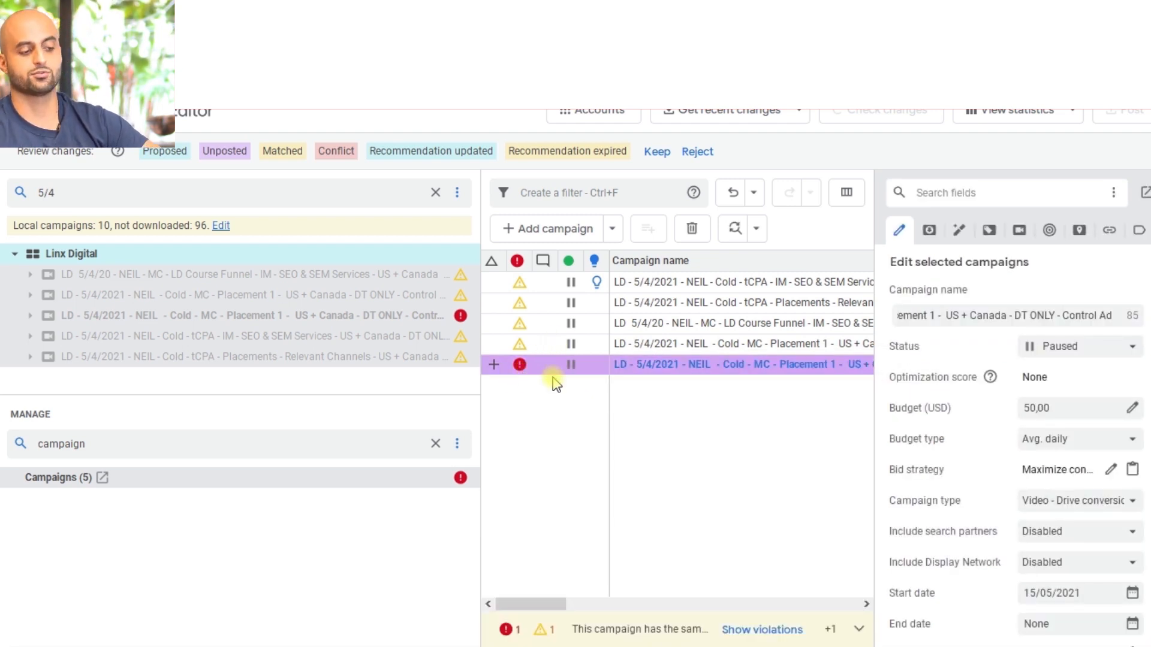
# - Paste ten more copies of the Placement 1 Control Ad campaign into the campaign list
pyautogui.hotkey('ctrl', 'v')
pyautogui.hotkey('ctrl', 'v')
pyautogui.hotkey('ctrl', 'v')
pyautogui.hotkey('ctrl', 'v')
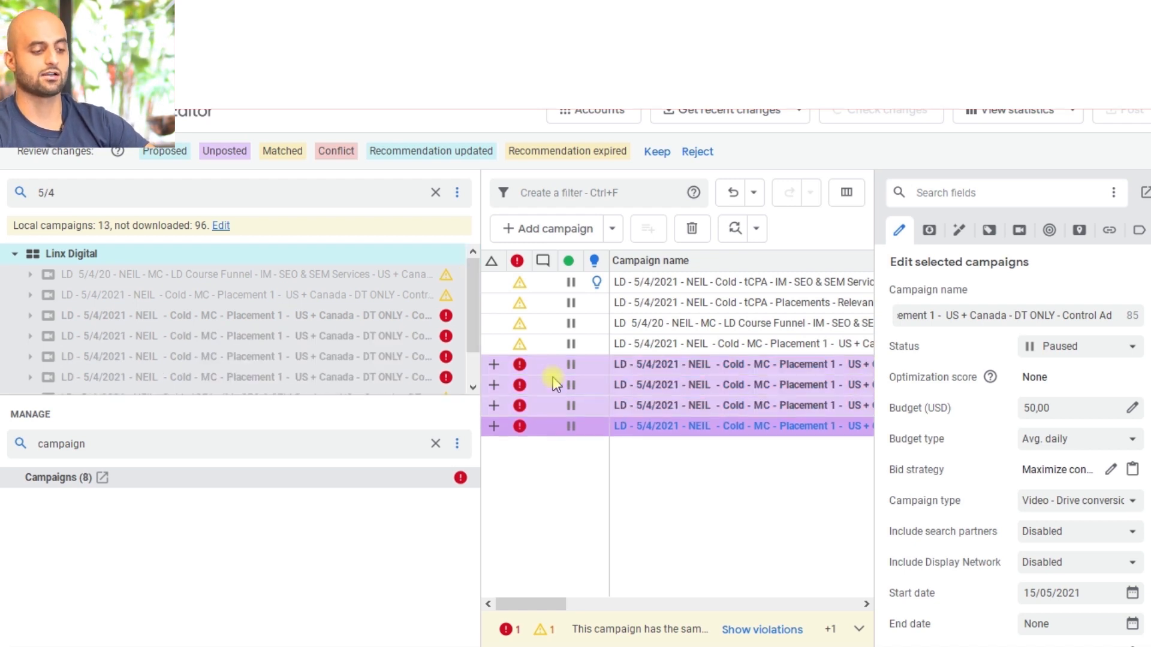
pyautogui.hotkey('ctrl', 'v')
pyautogui.hotkey('ctrl', 'v')
pyautogui.hotkey('ctrl', 'v')
pyautogui.hotkey('ctrl', 'v')
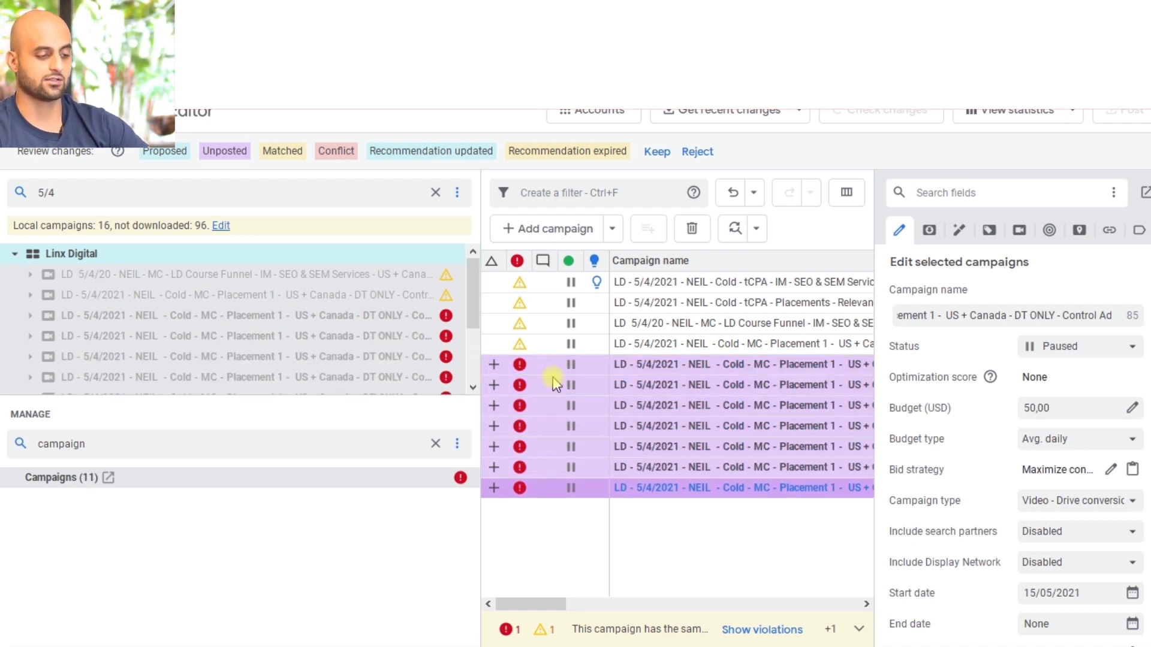
pyautogui.hotkey('ctrl', 'v')
pyautogui.hotkey('ctrl', 'v')
# - Select the whole range of copied campaigns, and add six further copies of the Placement 1 campaign after the last one
pyautogui.click(593, 366)
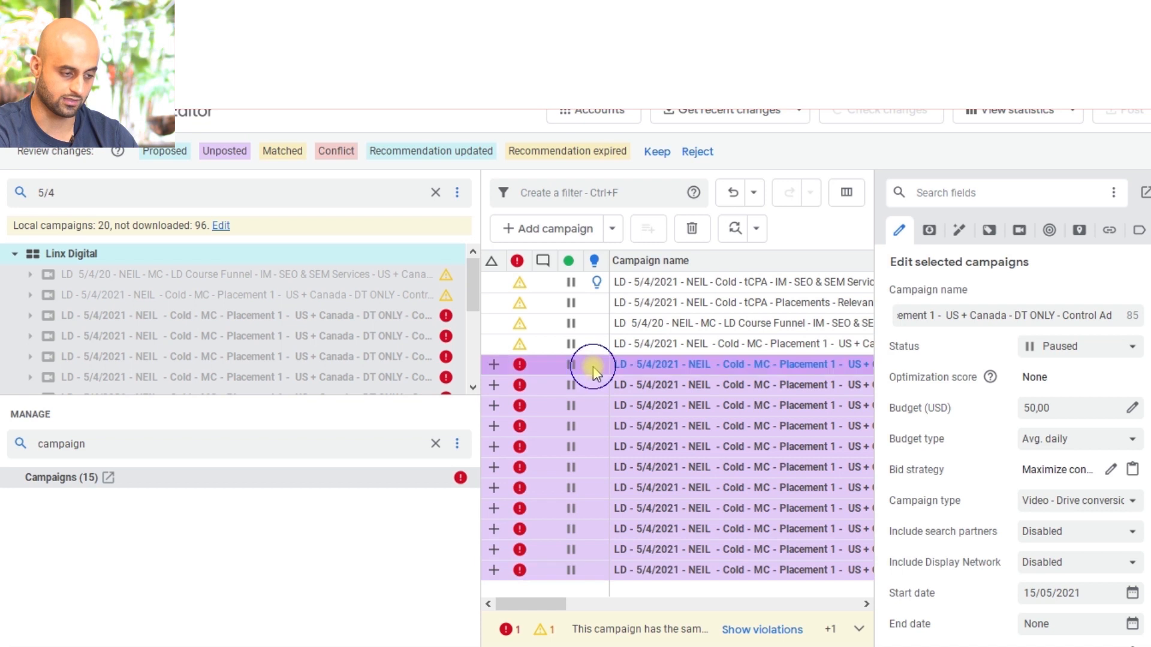
pyautogui.keyDown('shift'); pyautogui.click(578, 567); pyautogui.keyUp('shift')
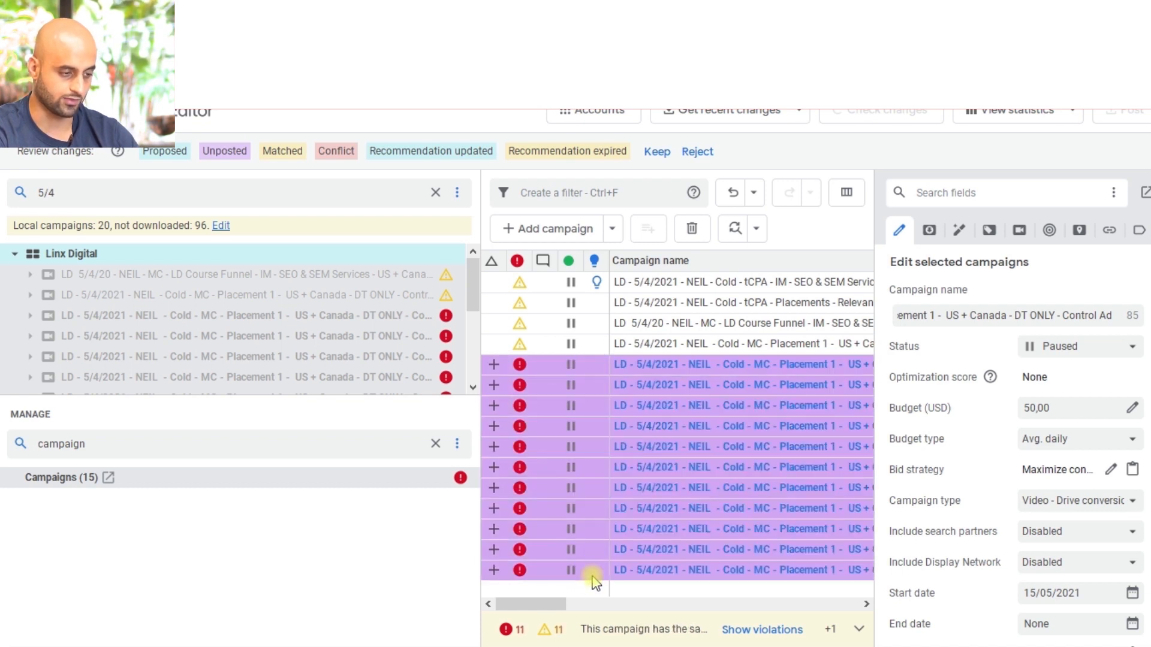
pyautogui.click(597, 575)
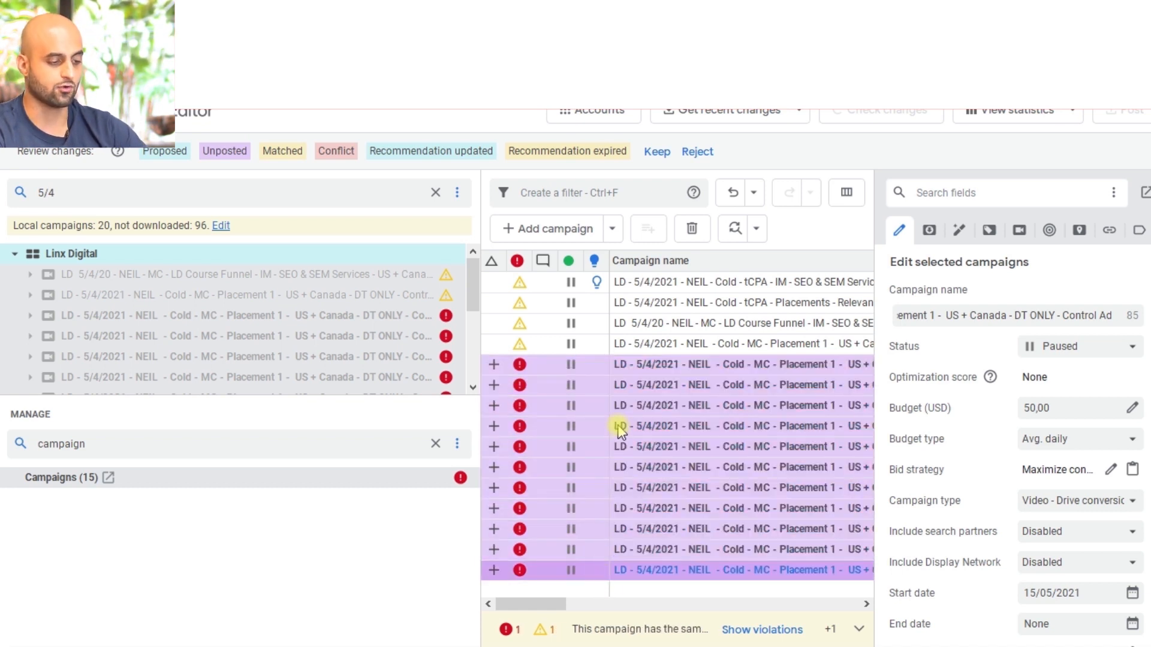
pyautogui.hotkey('ctrl', 'v')
pyautogui.hotkey('ctrl', 'v')
pyautogui.hotkey('ctrl', 'v')
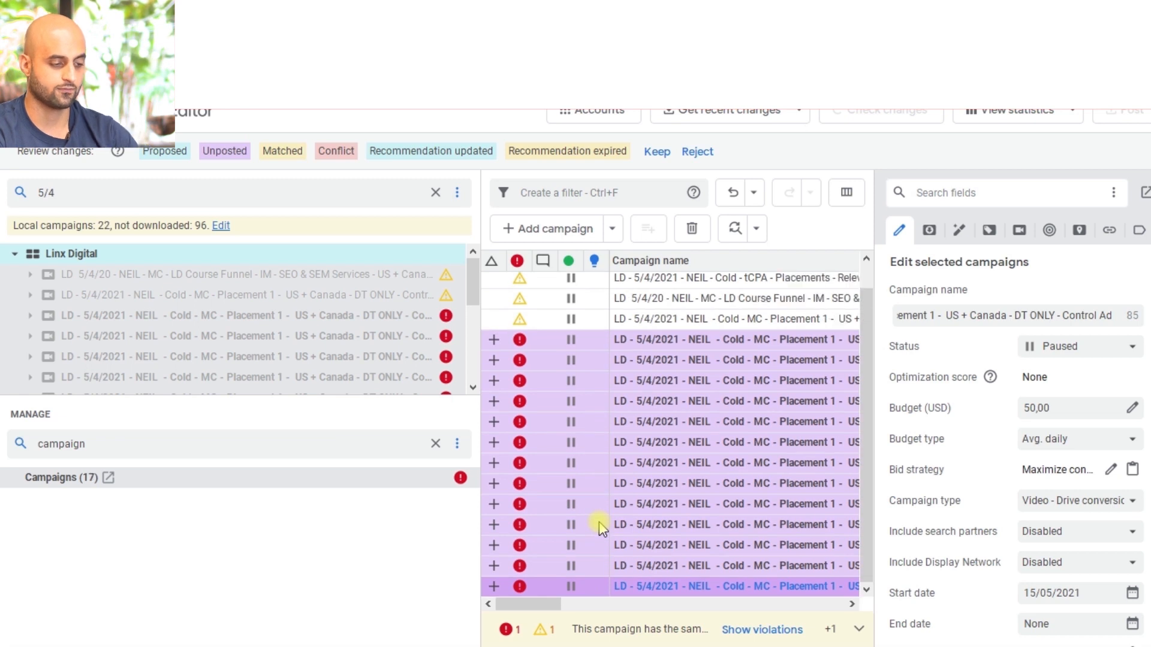
pyautogui.hotkey('ctrl', 'v')
pyautogui.hotkey('ctrl', 'v')
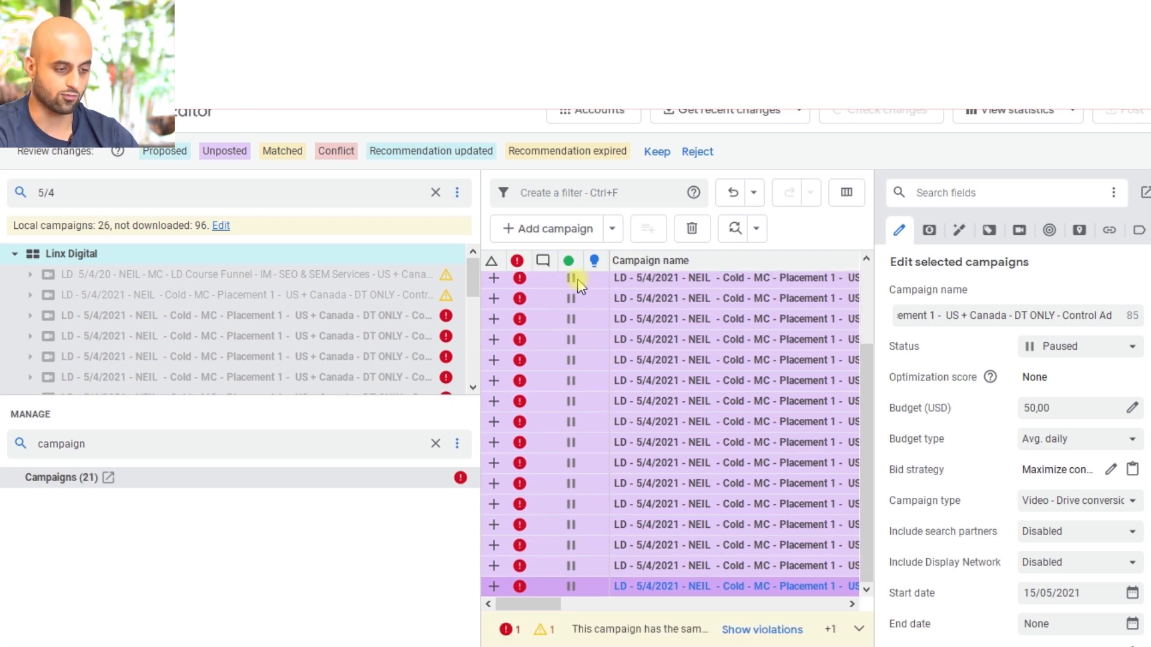
# - Widen the campaign list and undo the extra pasted campaigns until only one copy of Placement 1 remains
pyautogui.click(574, 299)
pyautogui.moveTo(874, 421); pyautogui.dragTo(1008, 344)
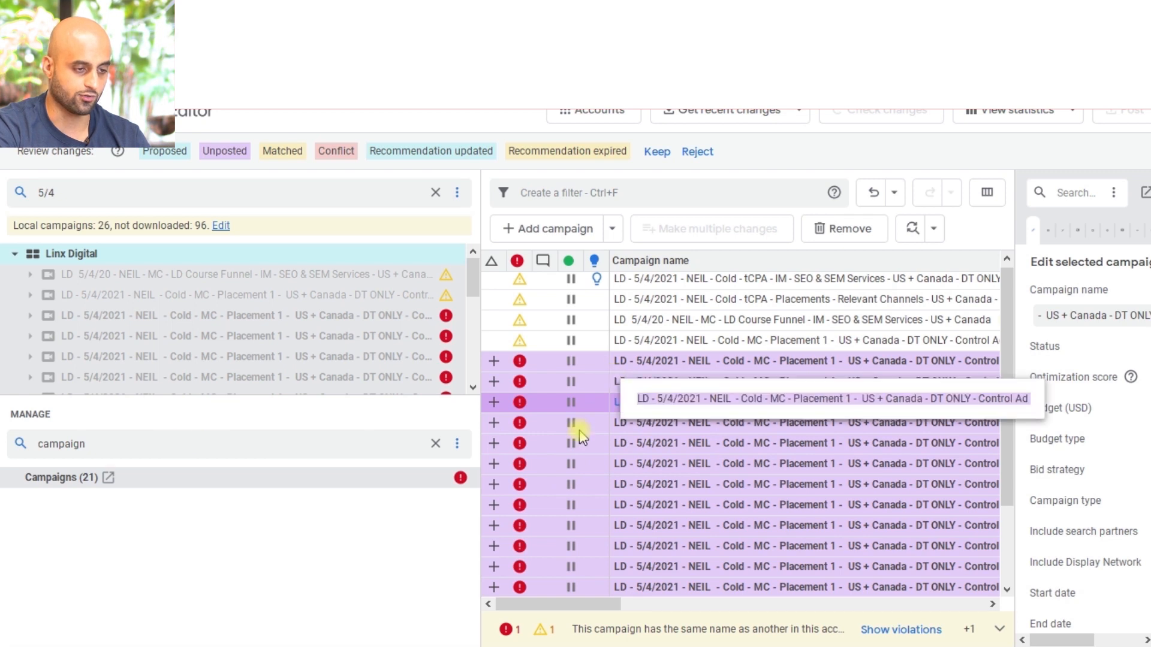
pyautogui.click(867, 187)
pyautogui.click(867, 188)
pyautogui.click(867, 187)
pyautogui.click(867, 187)
pyautogui.click(867, 187)
pyautogui.click(867, 187)
pyautogui.click(867, 187)
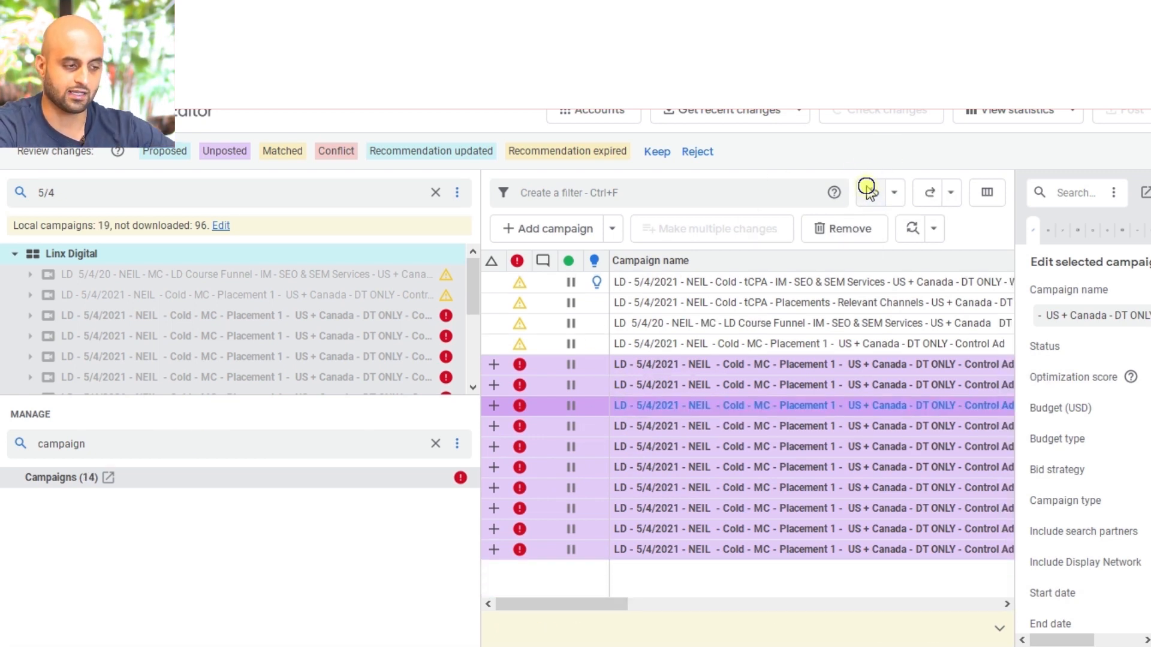
pyautogui.click(869, 188)
pyautogui.click(869, 187)
pyautogui.click(872, 190)
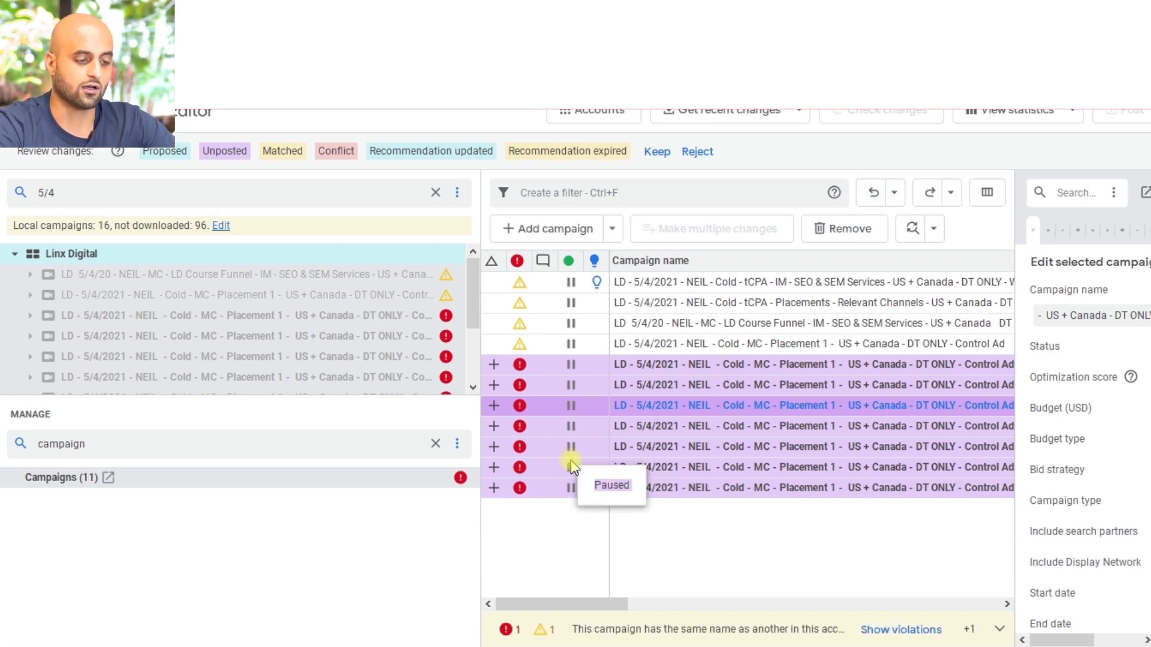
pyautogui.click(868, 195)
pyautogui.click(868, 195)
pyautogui.click(868, 195)
pyautogui.click(869, 193)
pyautogui.click(870, 194)
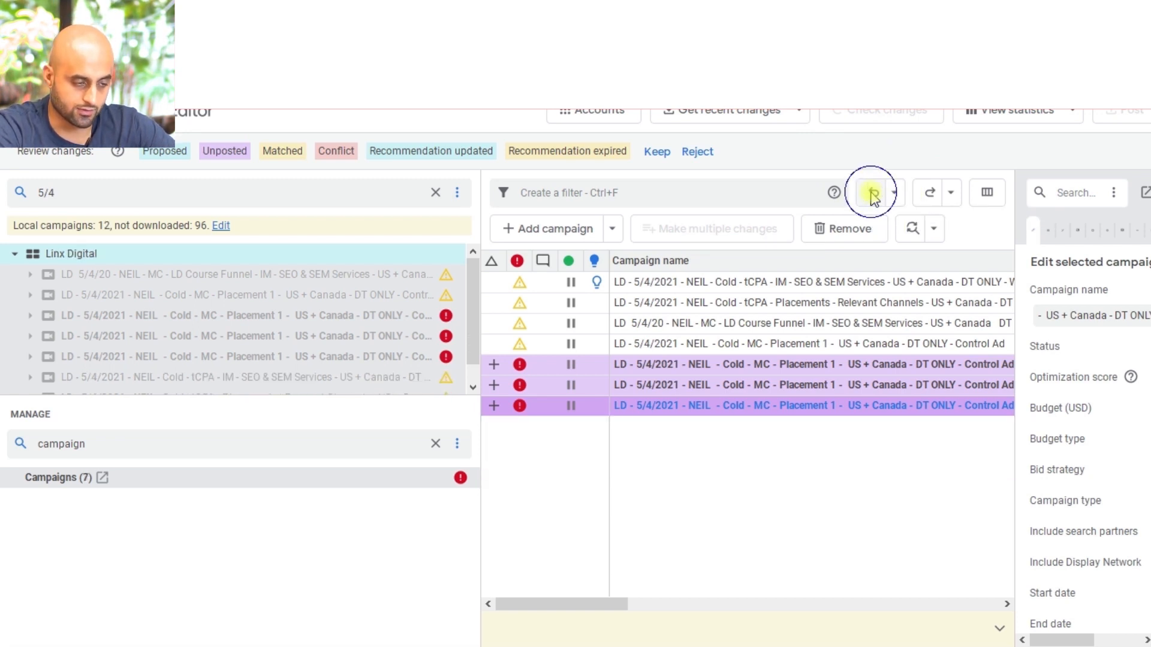
pyautogui.click(871, 193)
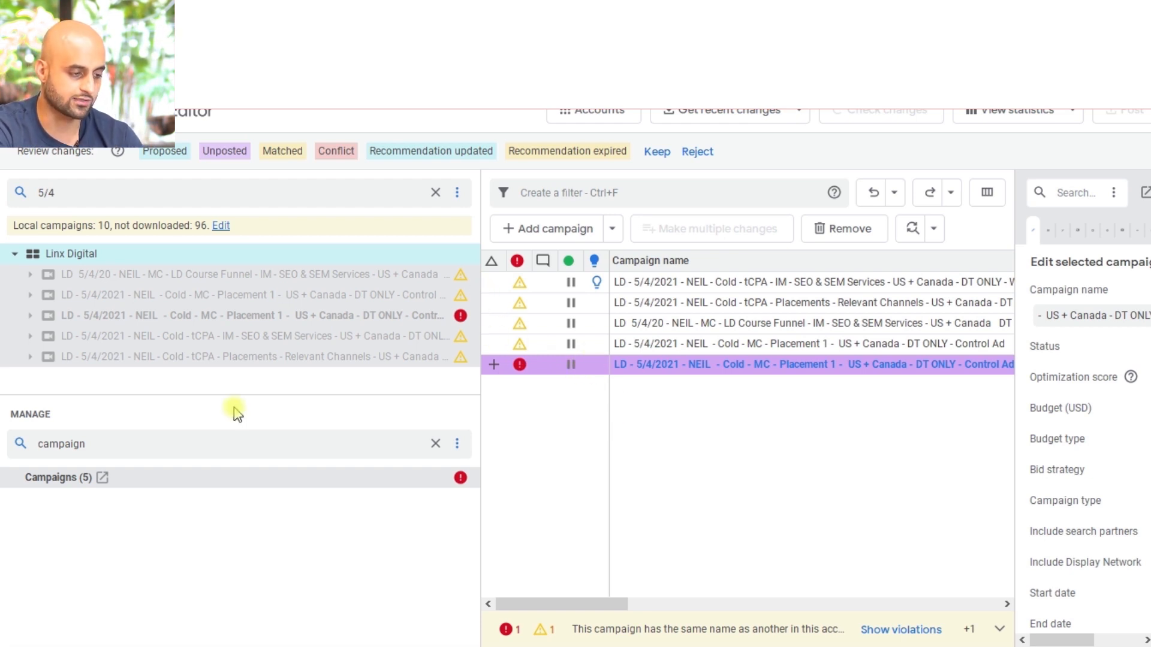
# - Filter the managed entity types by "audience" and select the duplicated Placement 1 campaign in the tree
pyautogui.click(623, 398)
pyautogui.click(604, 351)
pyautogui.click(599, 363)
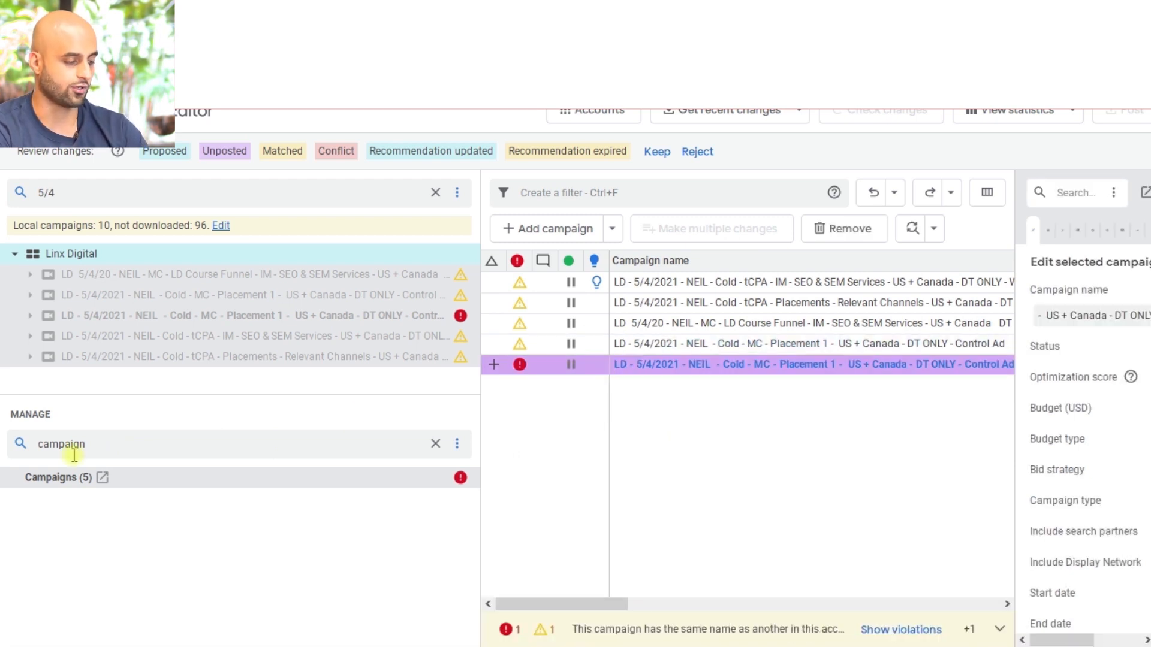
pyautogui.doubleClick(91, 455)
pyautogui.write('audience')
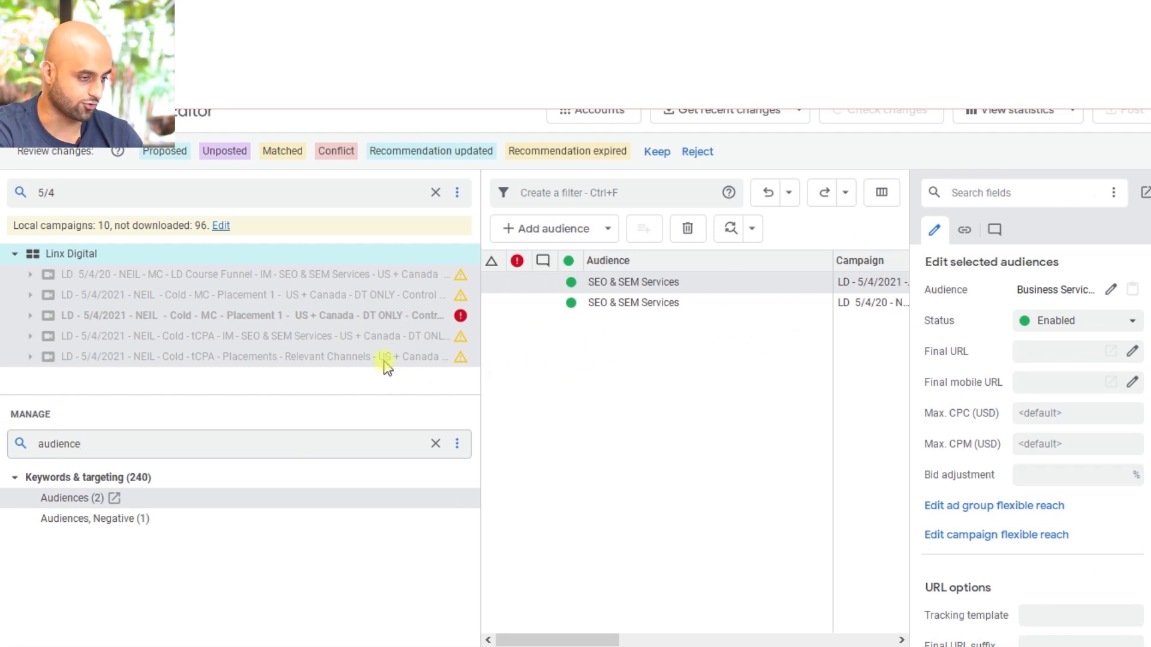
pyautogui.click(227, 316)
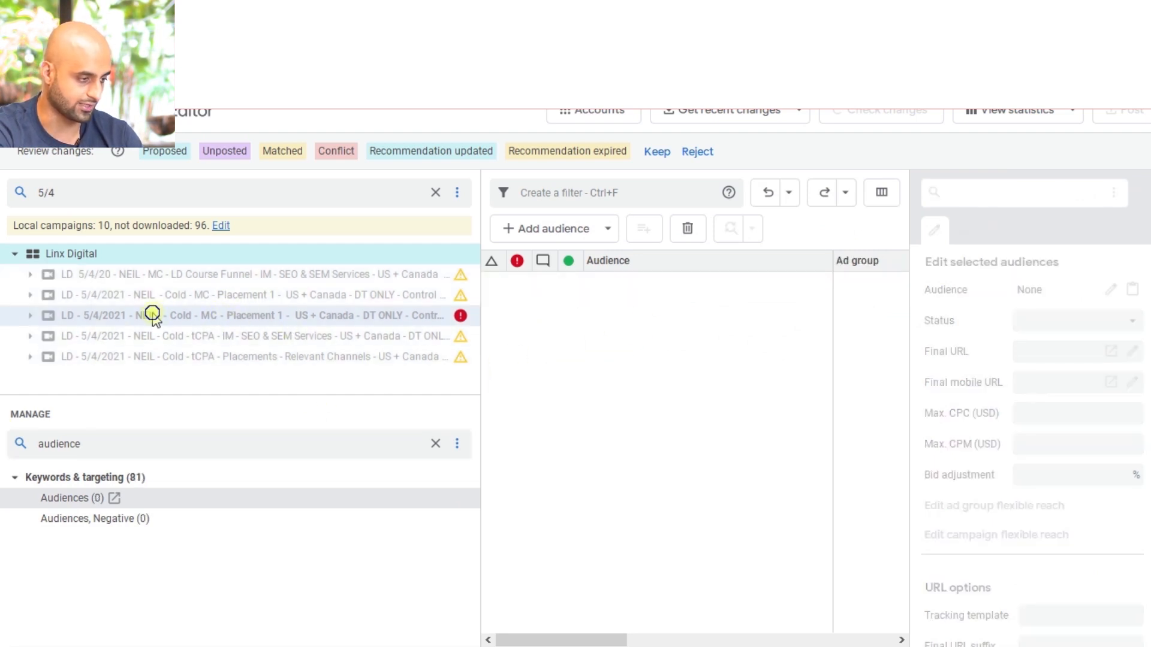
pyautogui.click(218, 336)
pyautogui.click(213, 318)
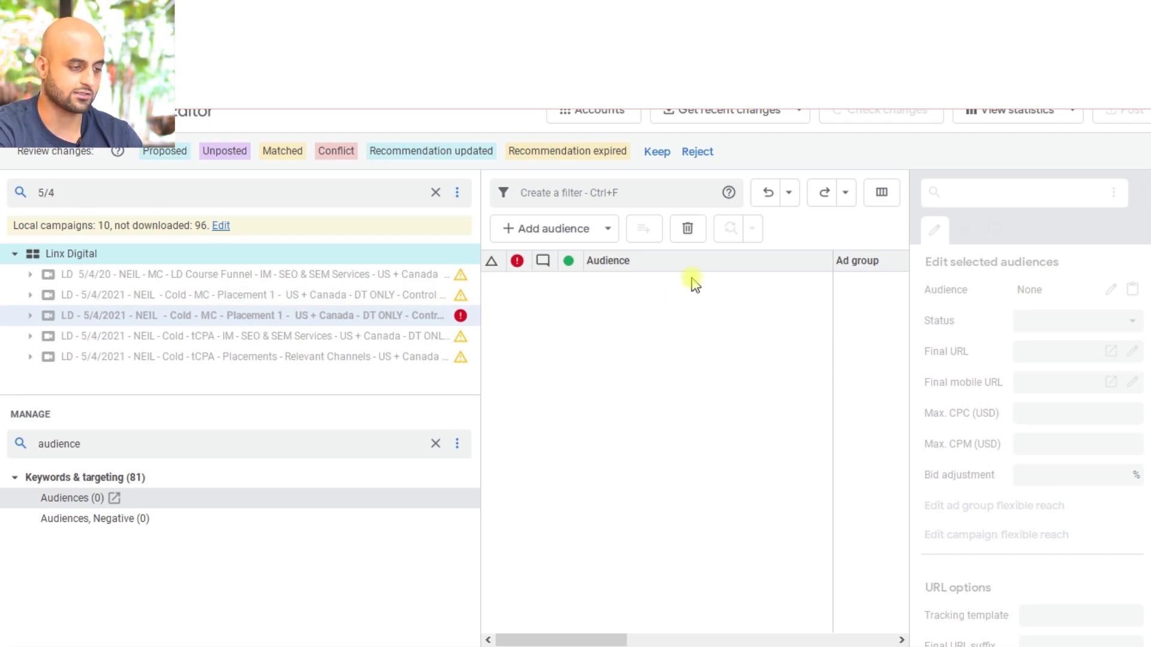
# - Add the in-market audience Apparel & Accessories to the duplicated campaign as an ad group-level audience
pyautogui.click(597, 229)
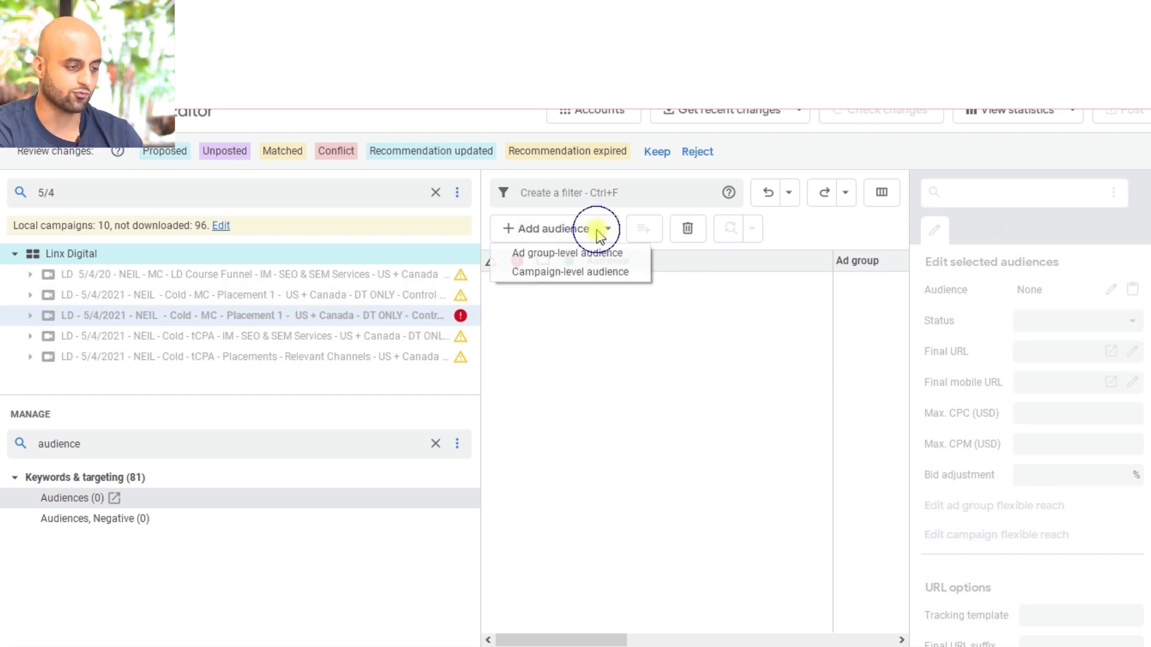
pyautogui.click(565, 253)
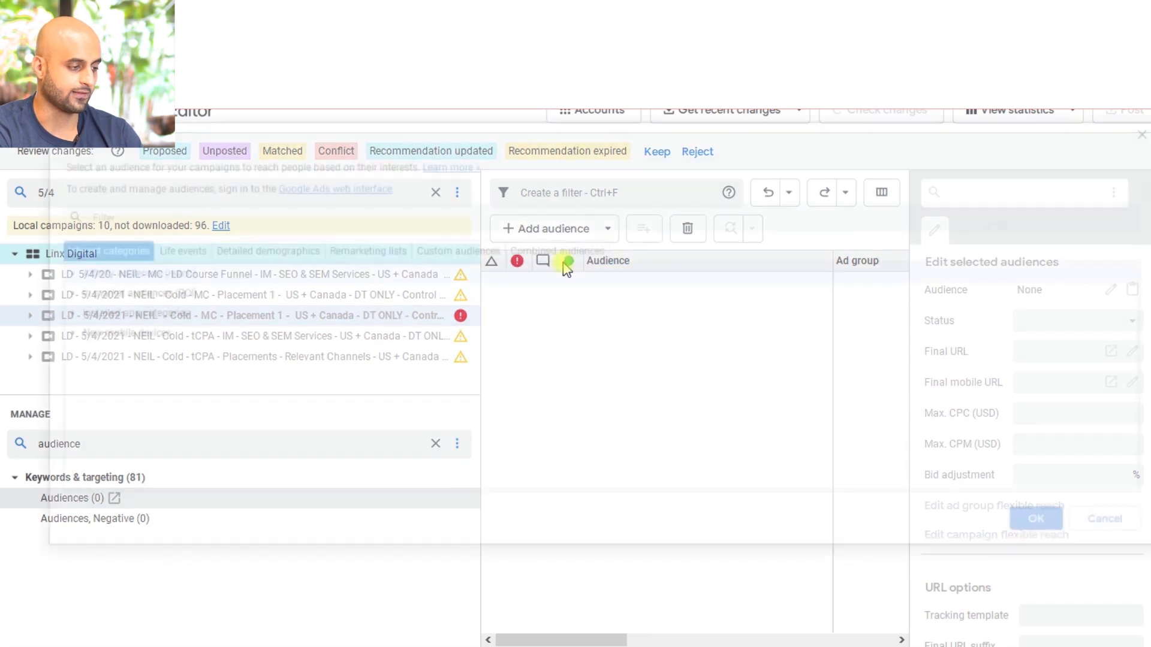
pyautogui.click(204, 249)
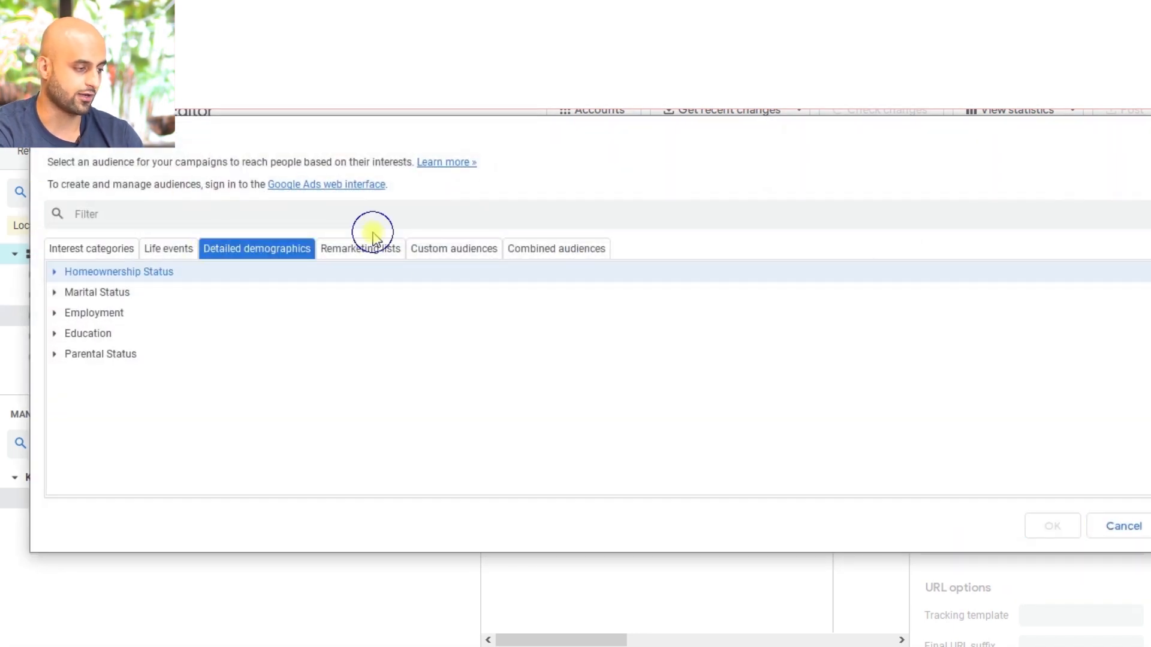
pyautogui.click(360, 248)
pyautogui.click(168, 249)
pyautogui.click(94, 254)
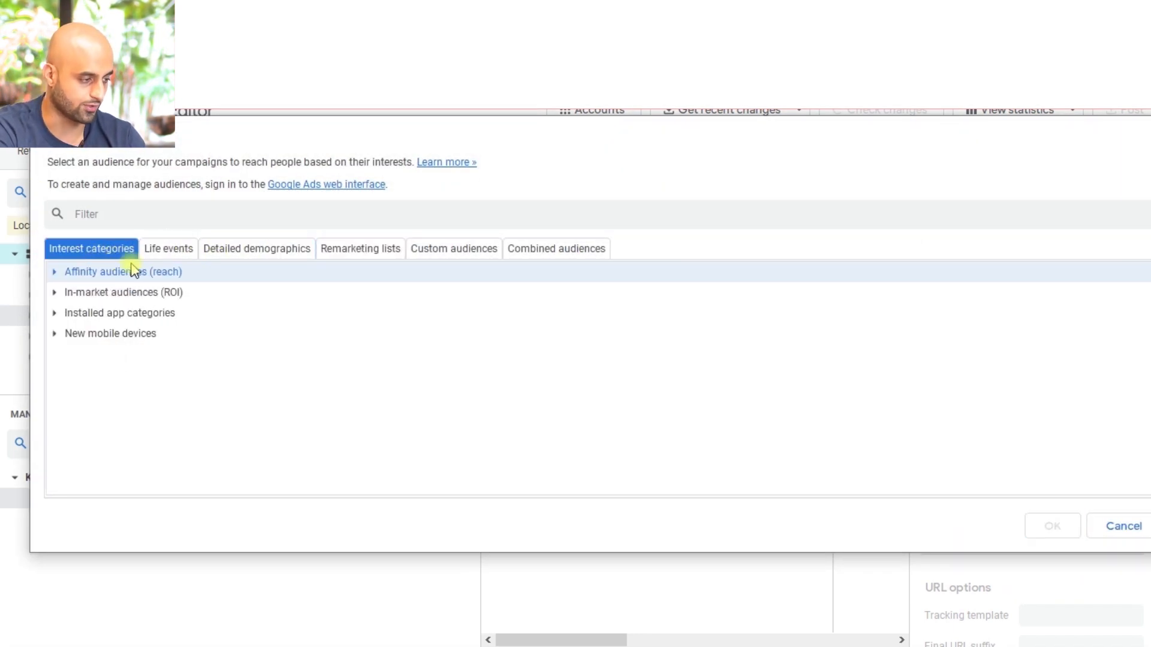
pyautogui.click(53, 292)
pyautogui.click(124, 313)
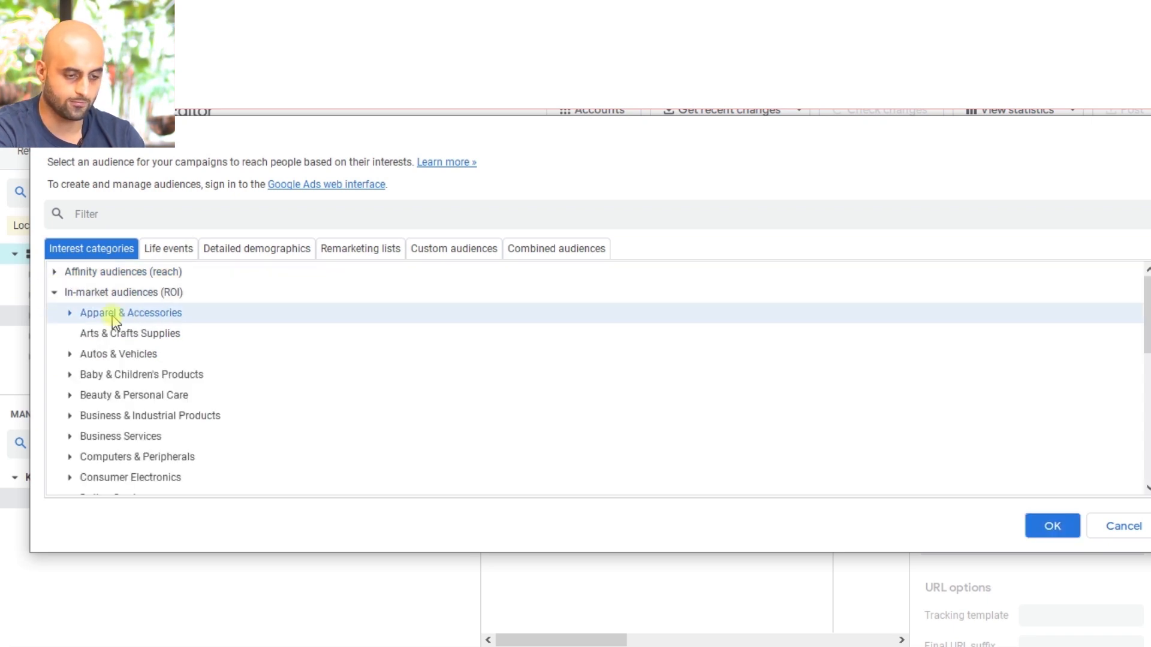
pyautogui.click(1054, 527)
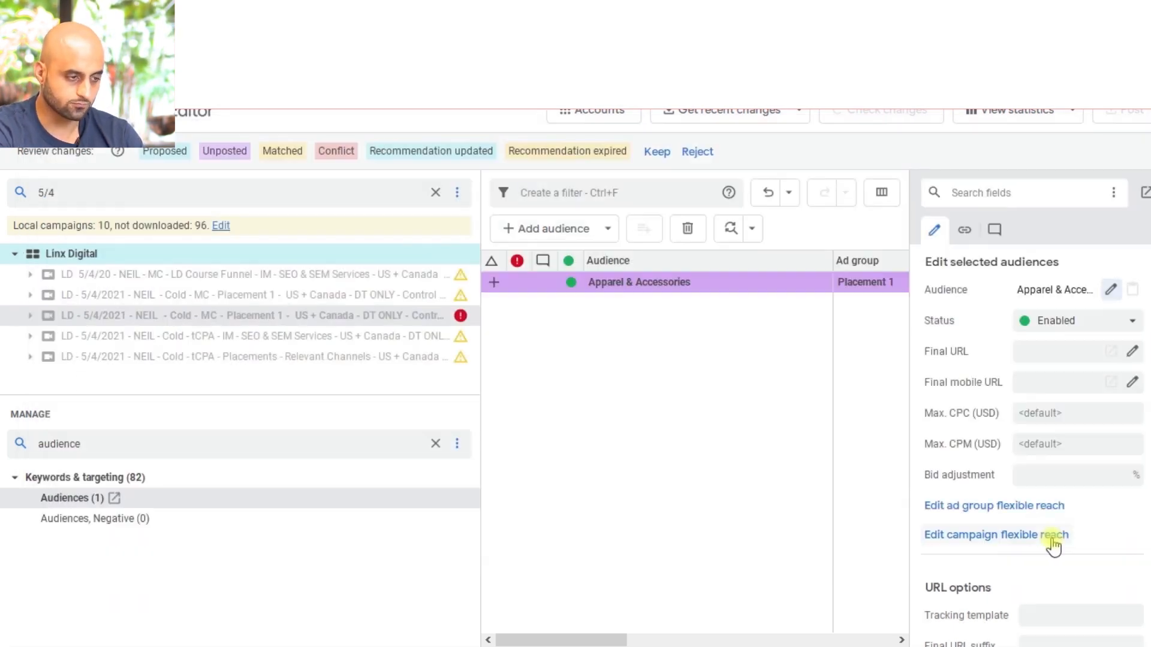
pyautogui.click(540, 279)
# - Expand the duplicated Placement 1 campaign in the tree and rename it "LD - 4"
pyautogui.click(306, 314)
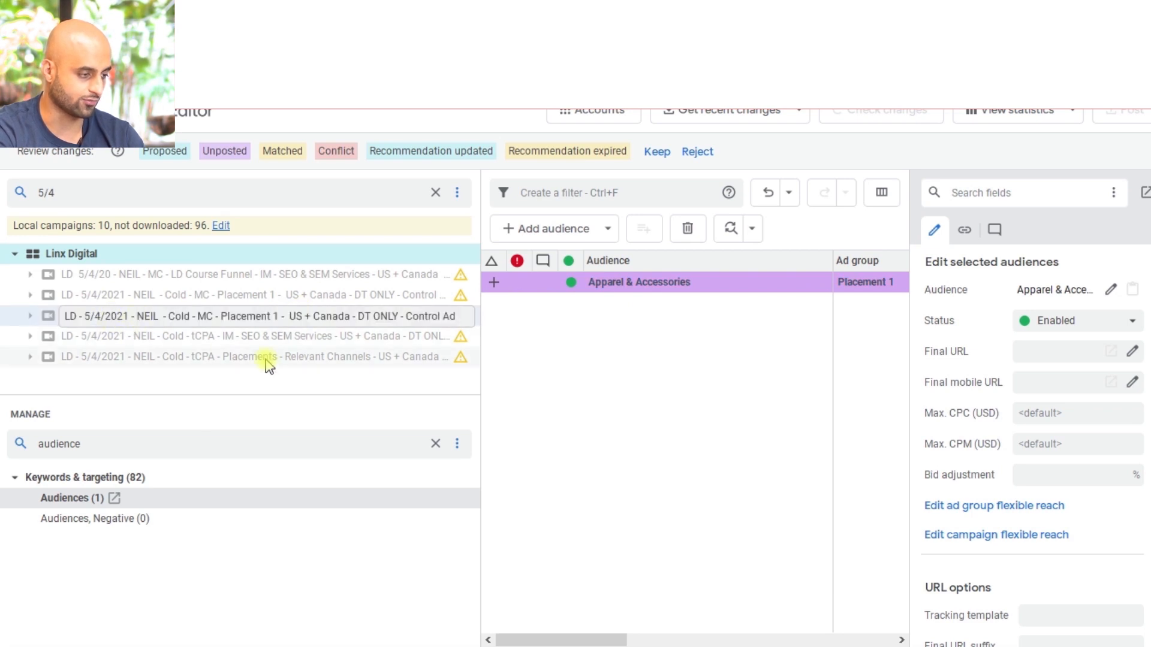
pyautogui.doubleClick(155, 315)
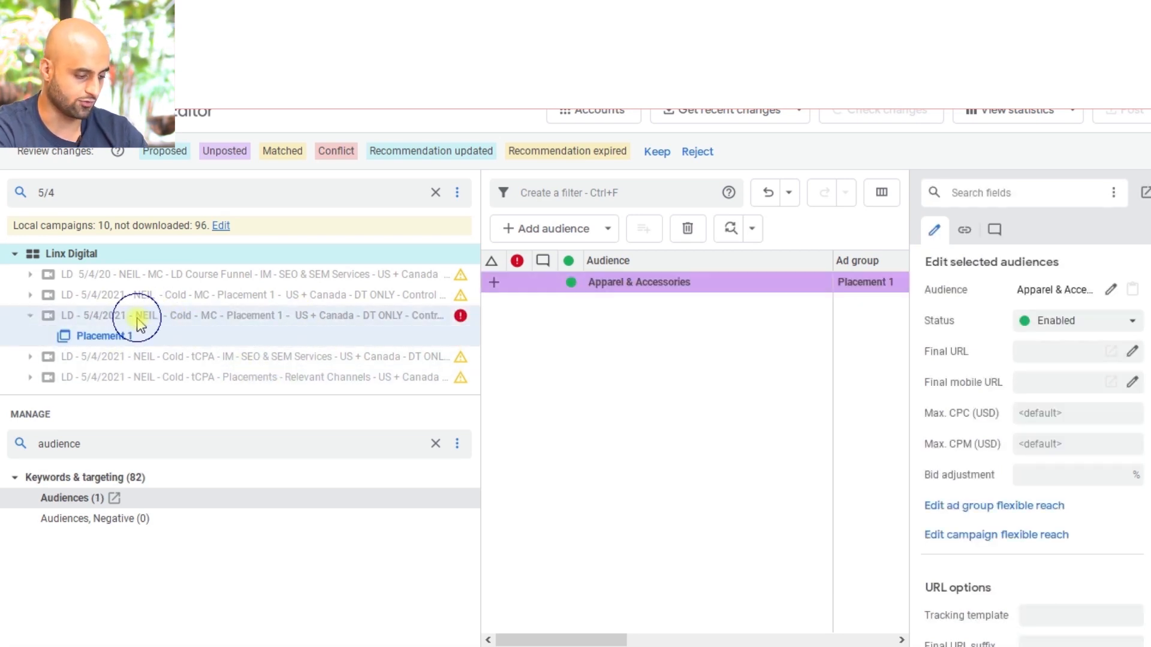
pyautogui.click(139, 321)
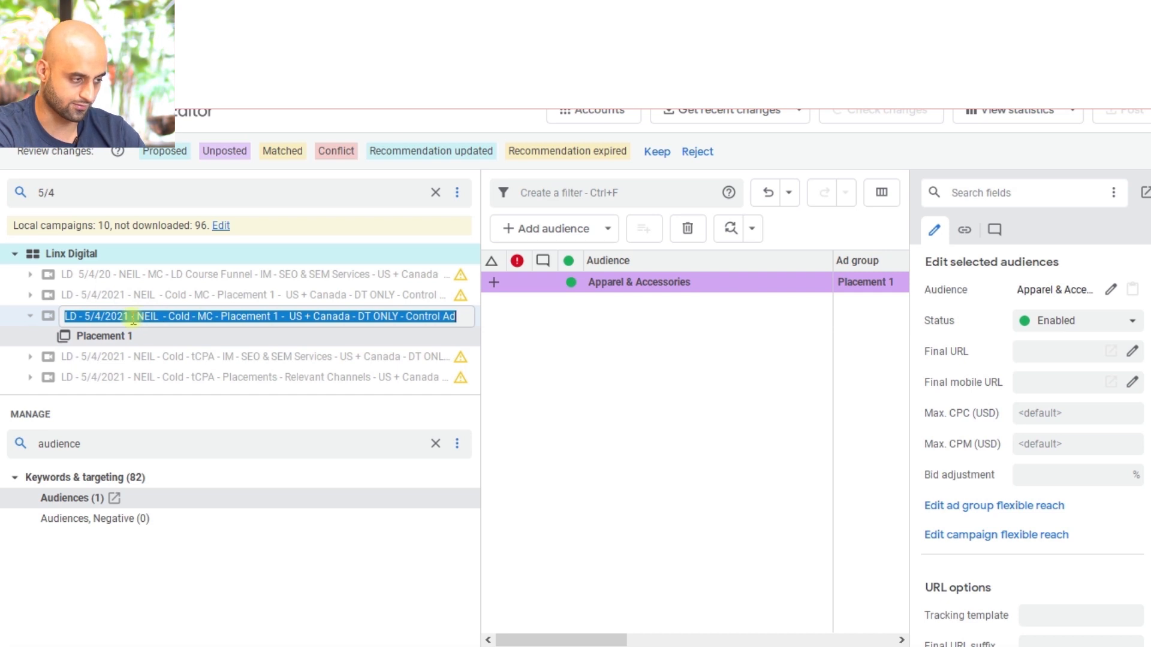
pyautogui.write('LD - 4')
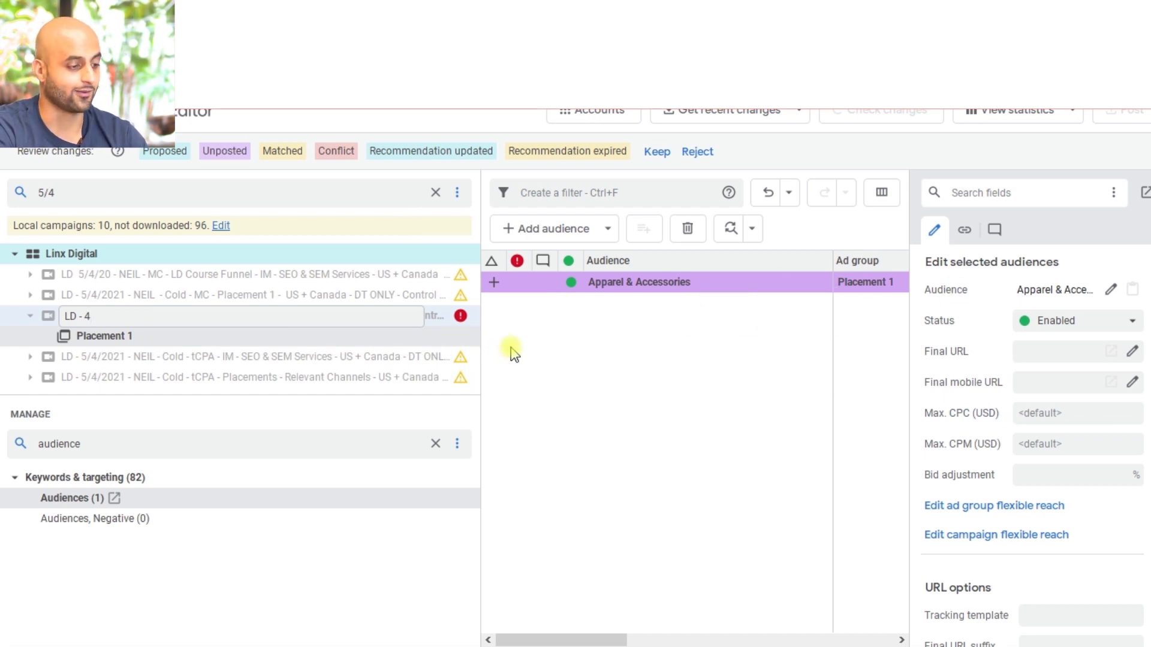
pyautogui.click(678, 379)
pyautogui.click(181, 318)
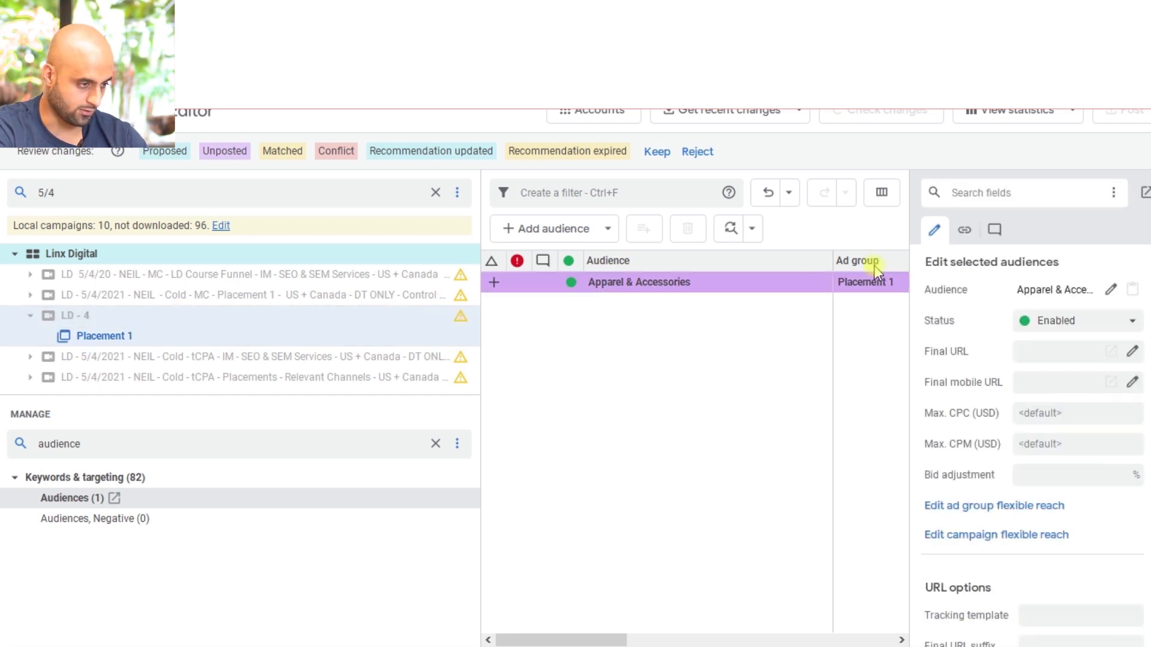
pyautogui.moveTo(103, 443); pyautogui.dragTo(3, 445)
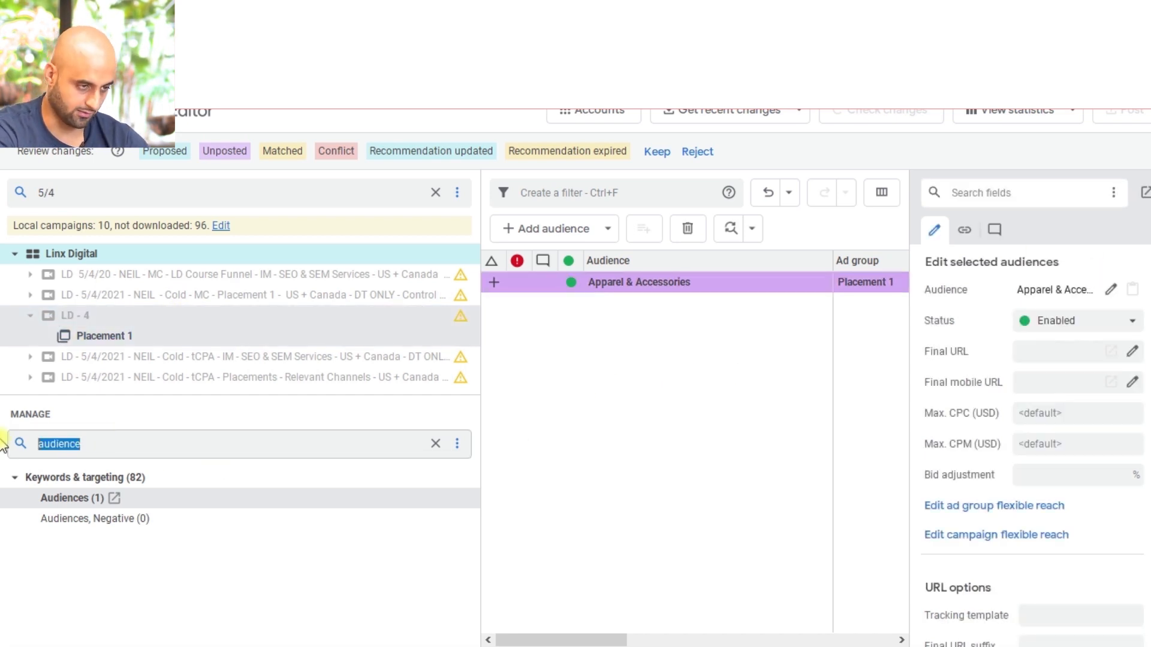
pyautogui.write('ads')
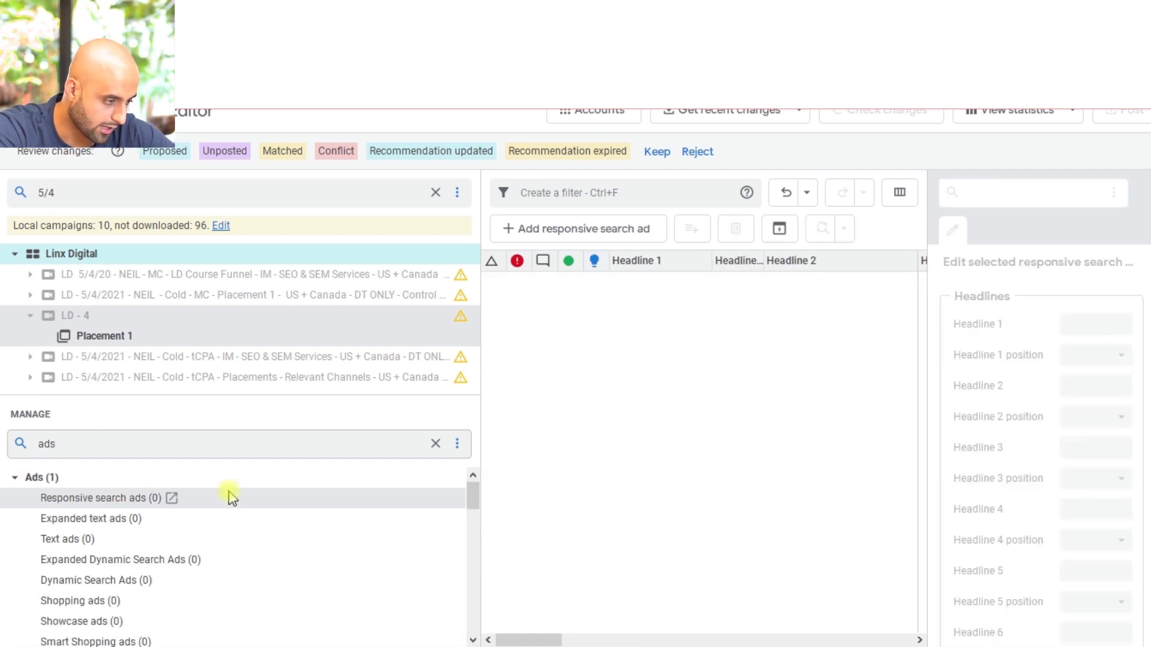
pyautogui.moveTo(475, 501); pyautogui.dragTo(480, 466)
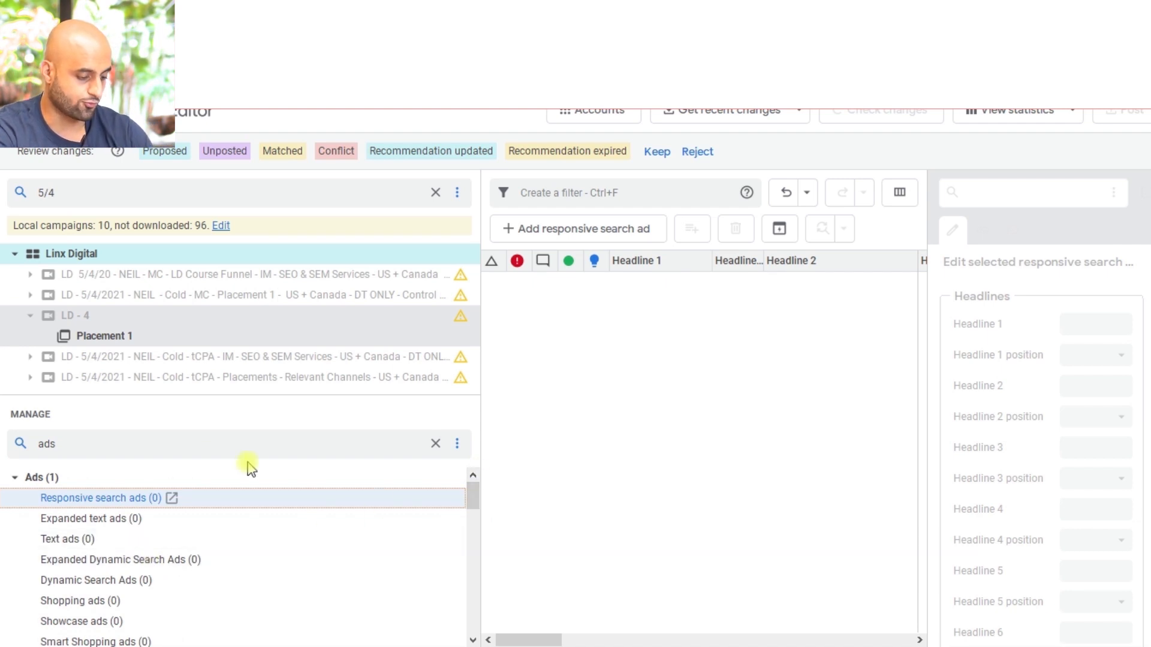
# - Filter the managed entity types by "trueview" and select the in-stream video ad of the LD - 4 campaign
pyautogui.moveTo(146, 447); pyautogui.dragTo(3, 439)
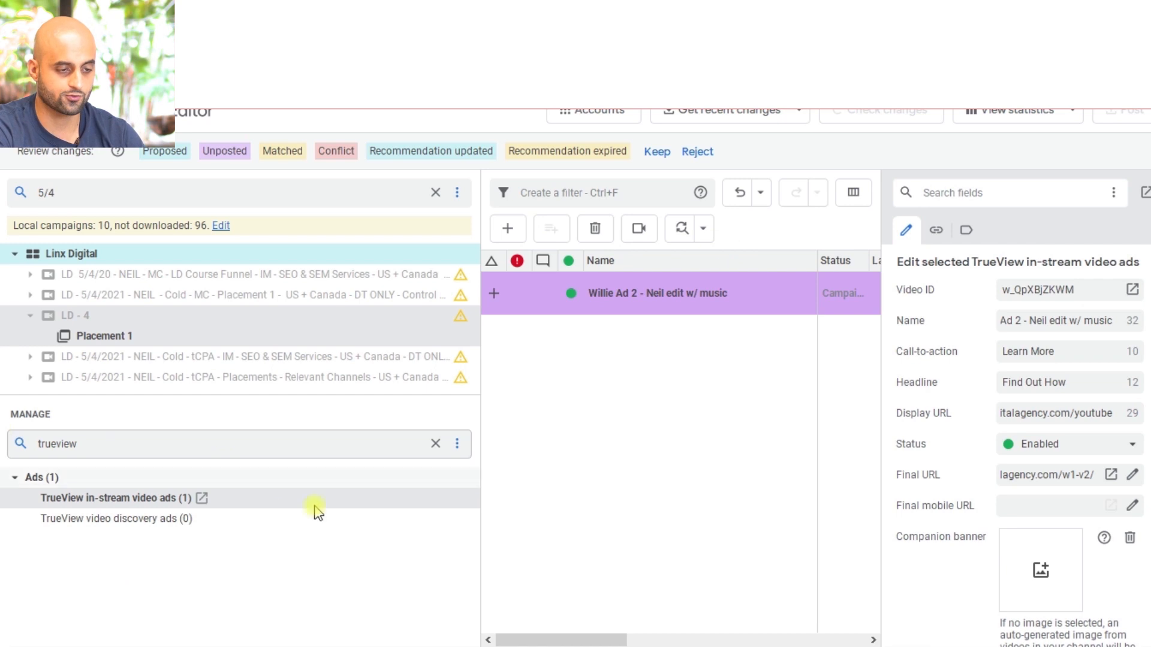
pyautogui.click(551, 291)
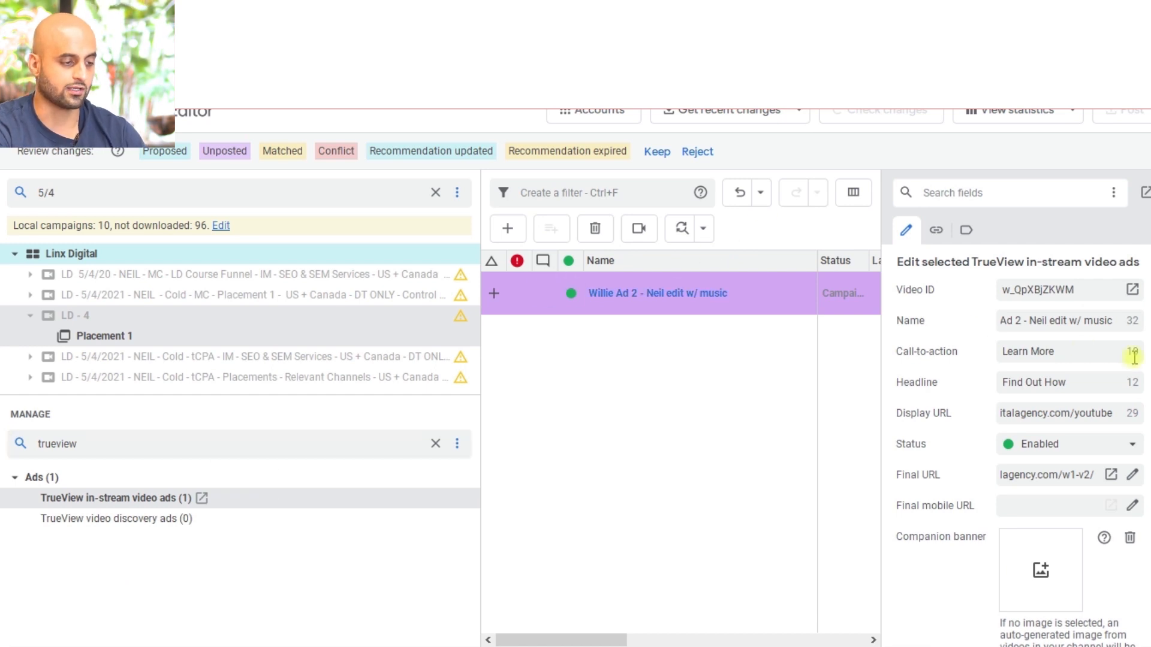
pyautogui.click(549, 303)
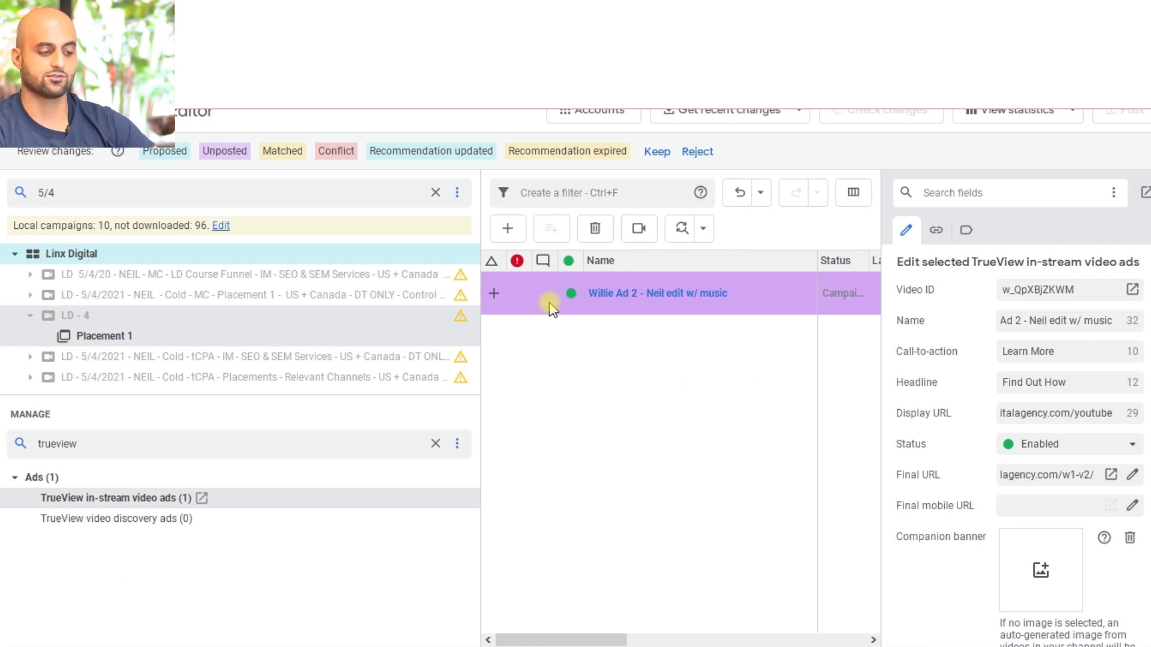
# - Paste copies of the in-stream video ad and undo the surplus ones so that one copy remains beside the original
pyautogui.hotkey('ctrl', 'v')
pyautogui.hotkey('ctrl', 'v')
pyautogui.hotkey('ctrl', 'v')
pyautogui.hotkey('ctrl', 'v')
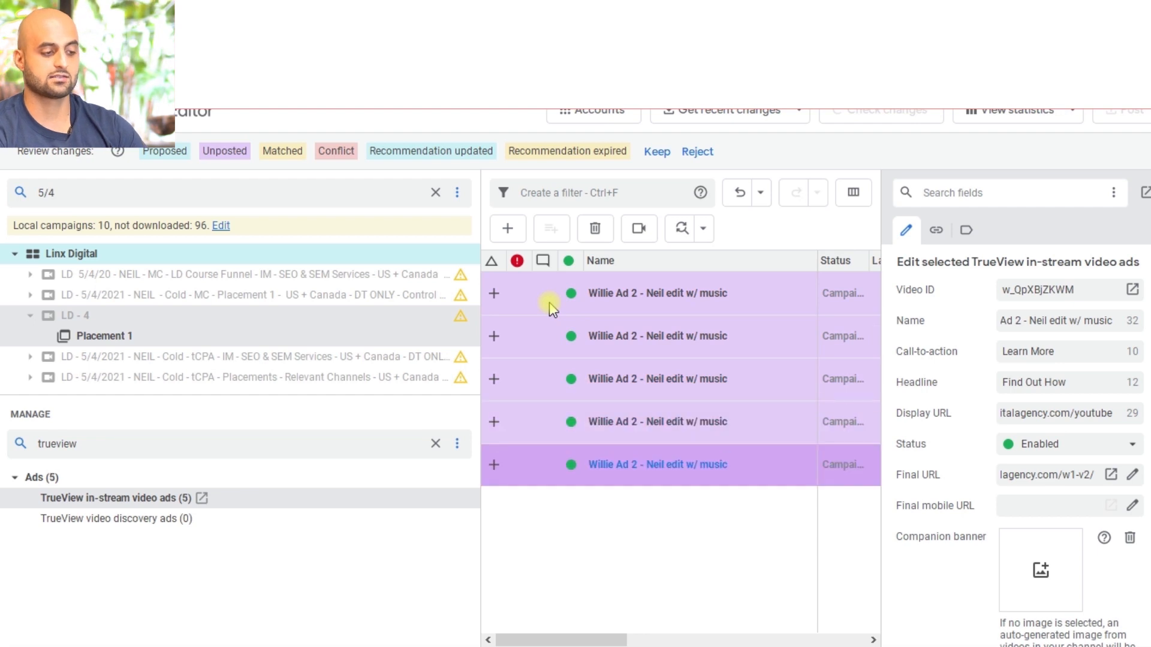
pyautogui.hotkey('ctrl', 'z')
pyautogui.hotkey('ctrl', 'z')
pyautogui.hotkey('ctrl', 'z')
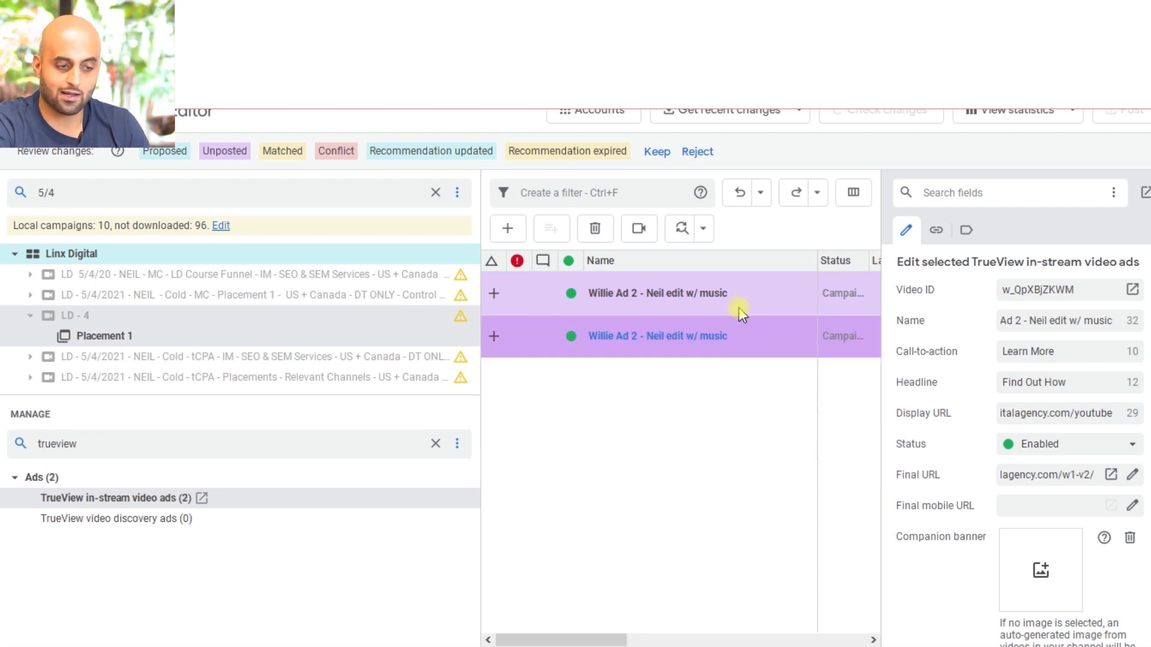
# - Examine the first in-stream ad's call-to-action, headline, final URL and companion banner fields, and view the LD Course Funnel campaign's ad
pyautogui.click(525, 302)
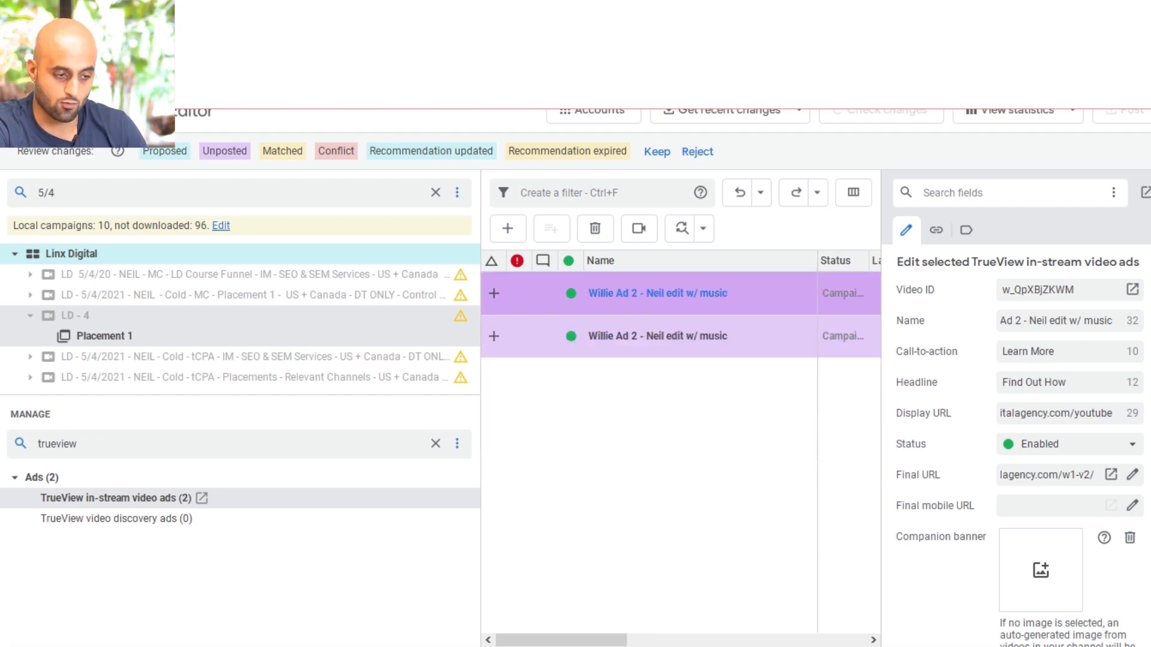
pyautogui.scroll(-2, 1099, 298)
pyautogui.scroll(2, 1099, 299)
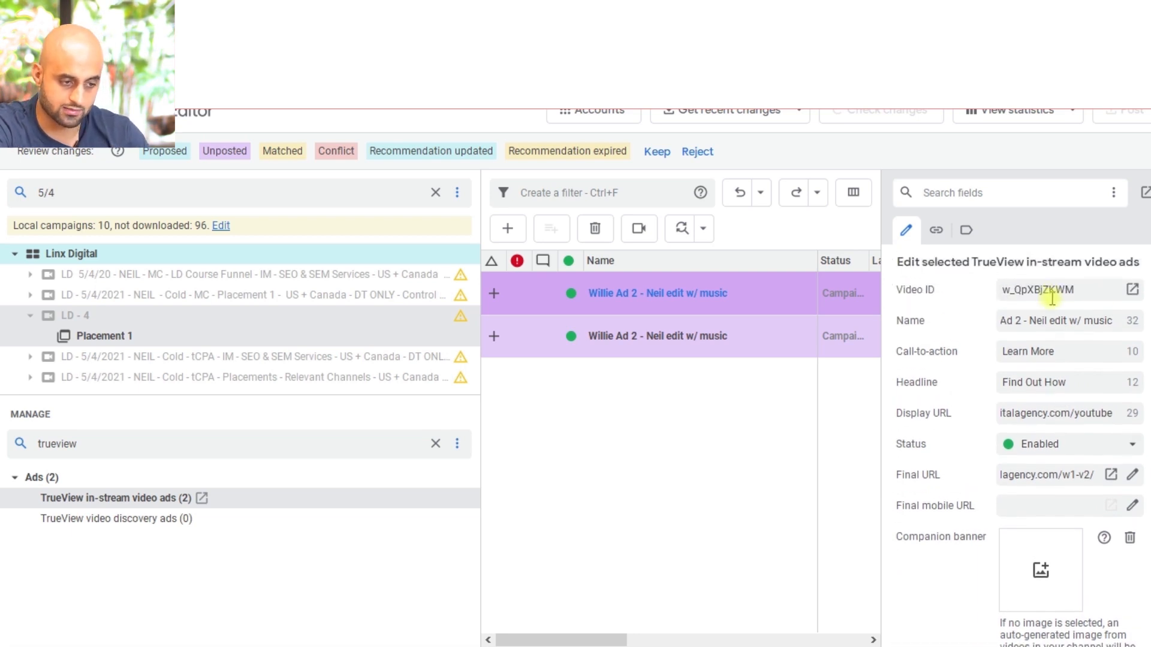
pyautogui.click(1074, 384)
pyautogui.click(1089, 349)
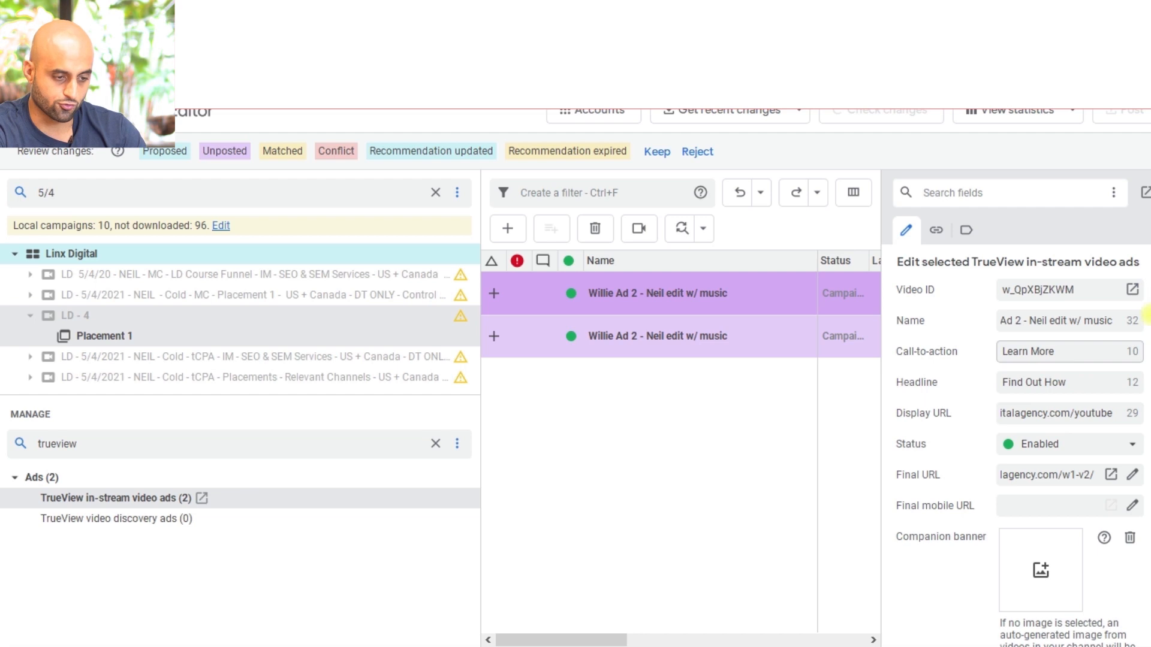
pyautogui.click(1076, 475)
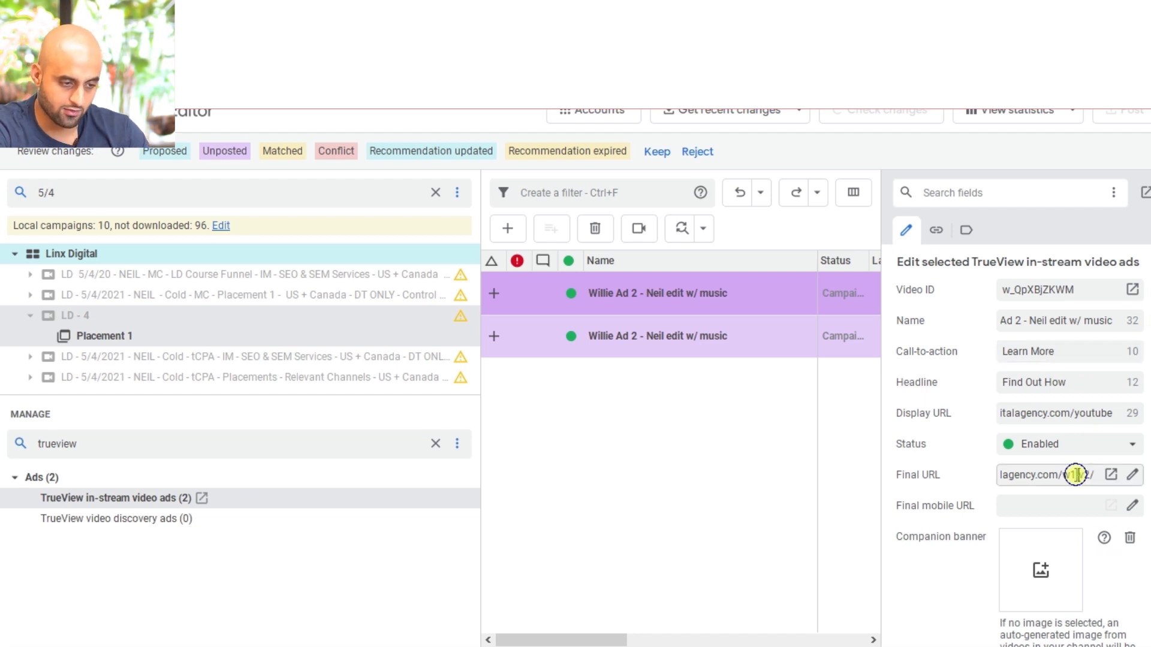
pyautogui.rightClick(1076, 476)
pyautogui.press('Escape')
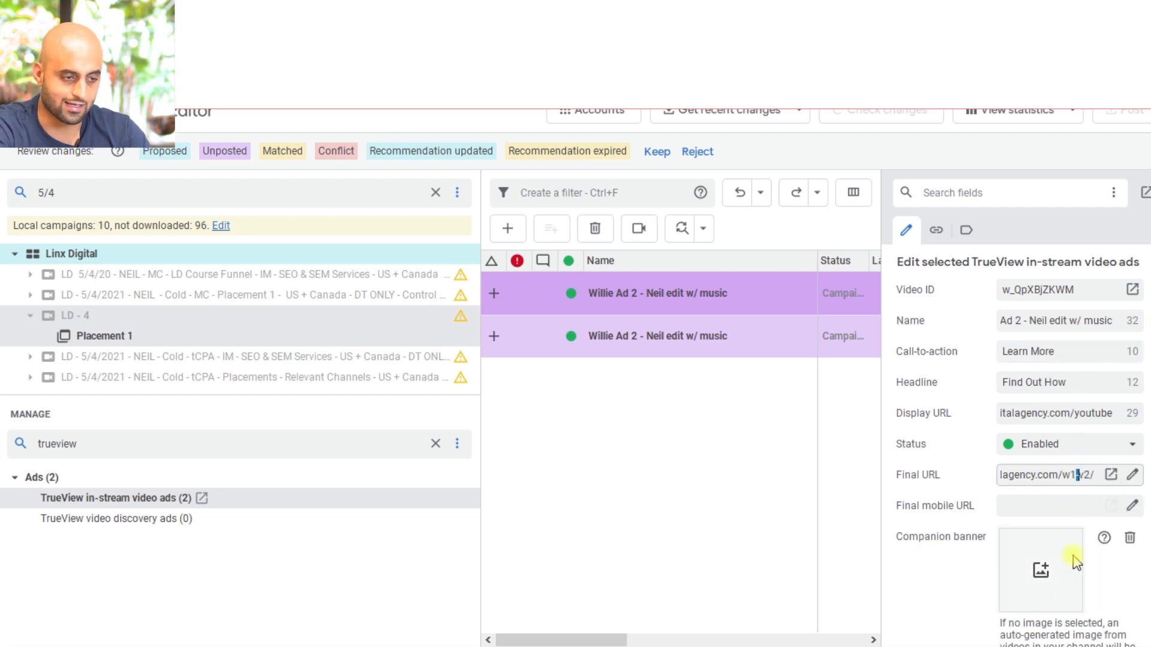
pyautogui.click(1041, 586)
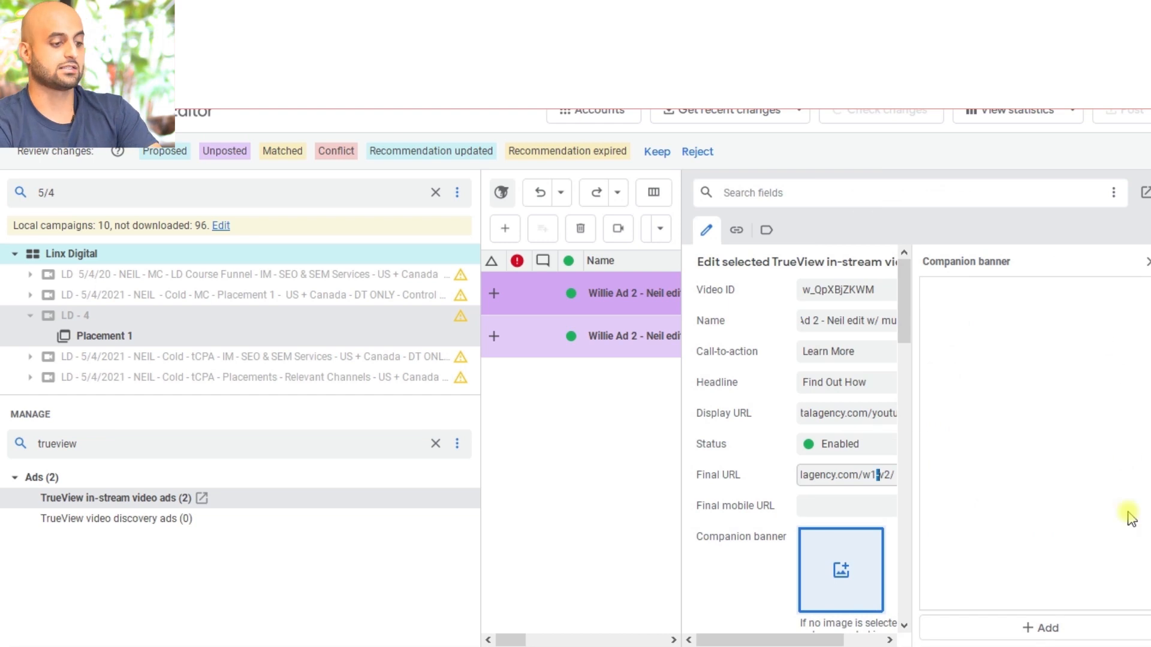
pyautogui.click(591, 437)
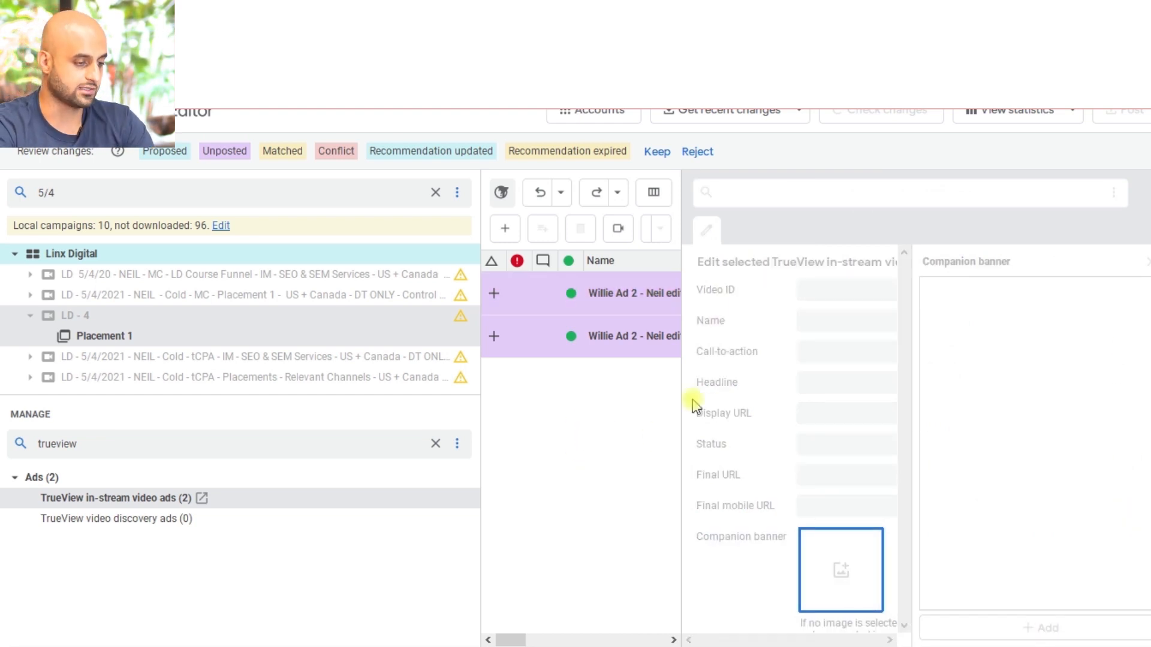
pyautogui.click(529, 318)
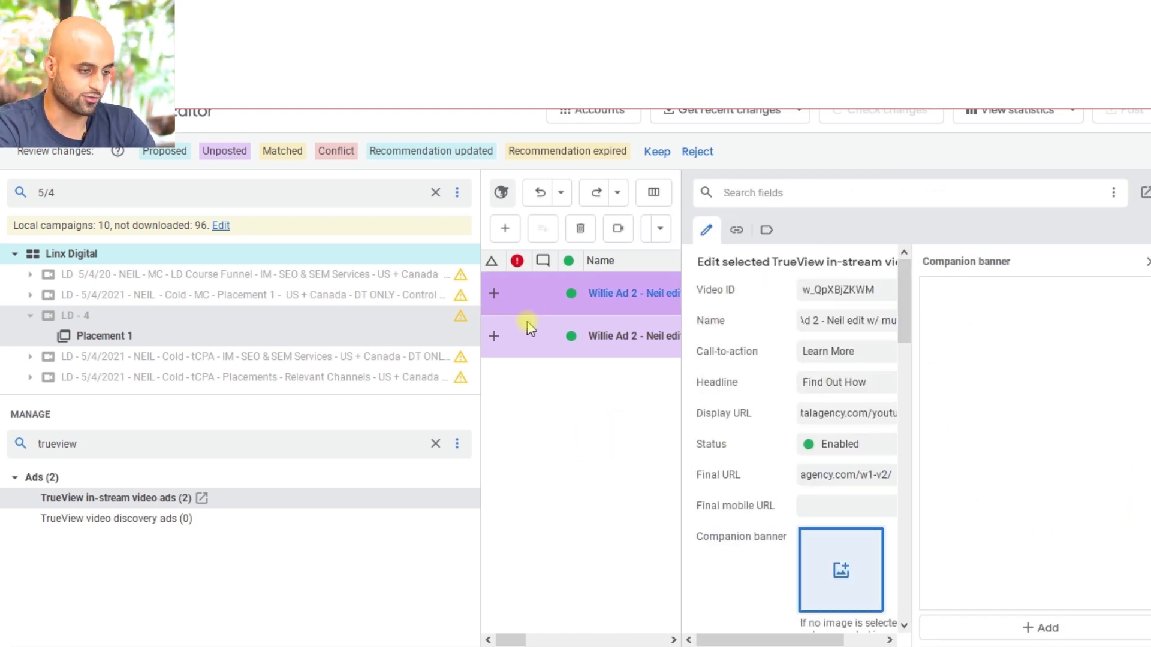
pyautogui.click(235, 281)
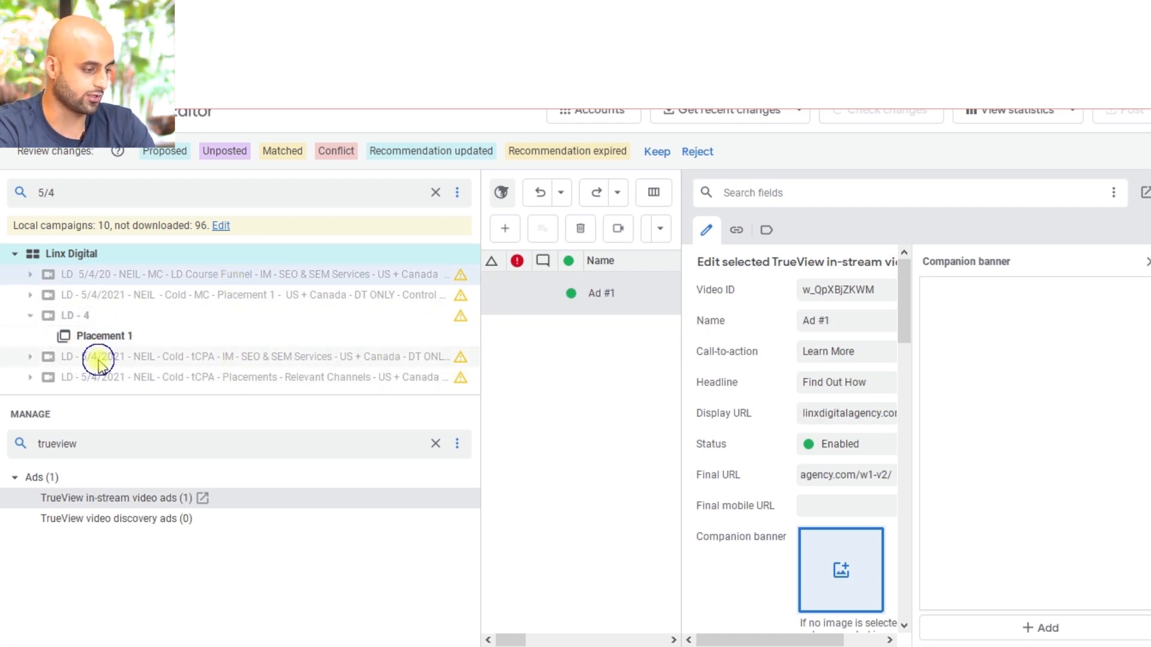
# - Return to the Placement 1 ad group in LD - 4, filter the entity types by "keyword" and open its keywords
pyautogui.click(111, 334)
pyautogui.click(100, 442)
pyautogui.press('BackSpace')
pyautogui.write('keyword')
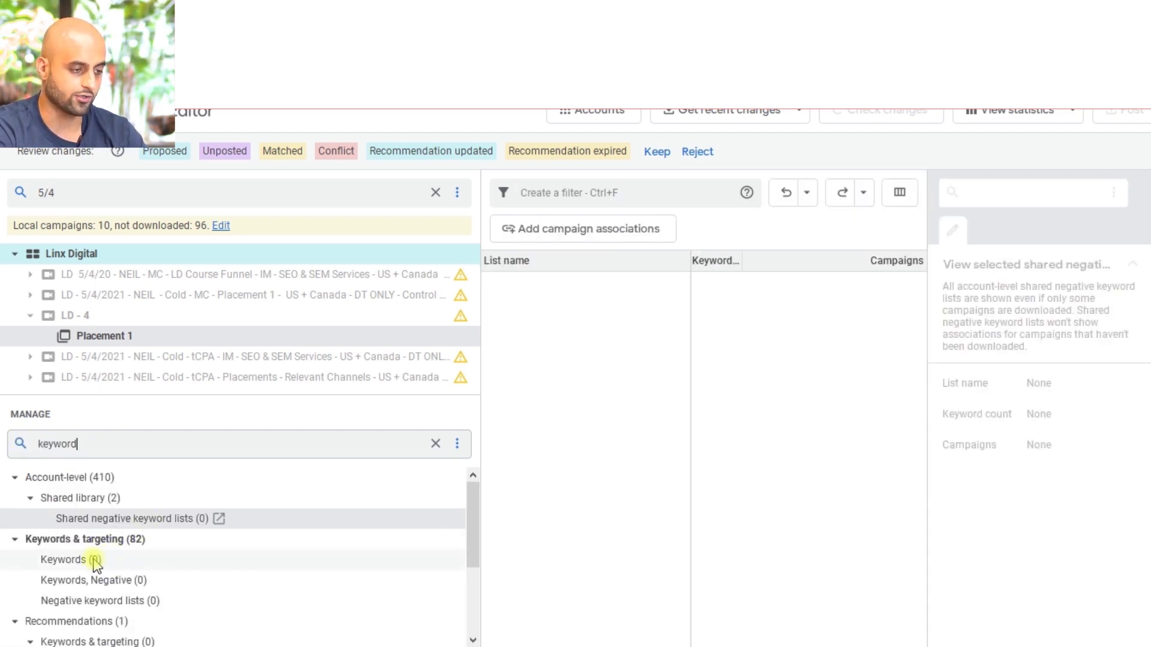
pyautogui.click(98, 561)
# - Add the keyword "youtube ads" to the Placement 1 ad group
pyautogui.click(547, 230)
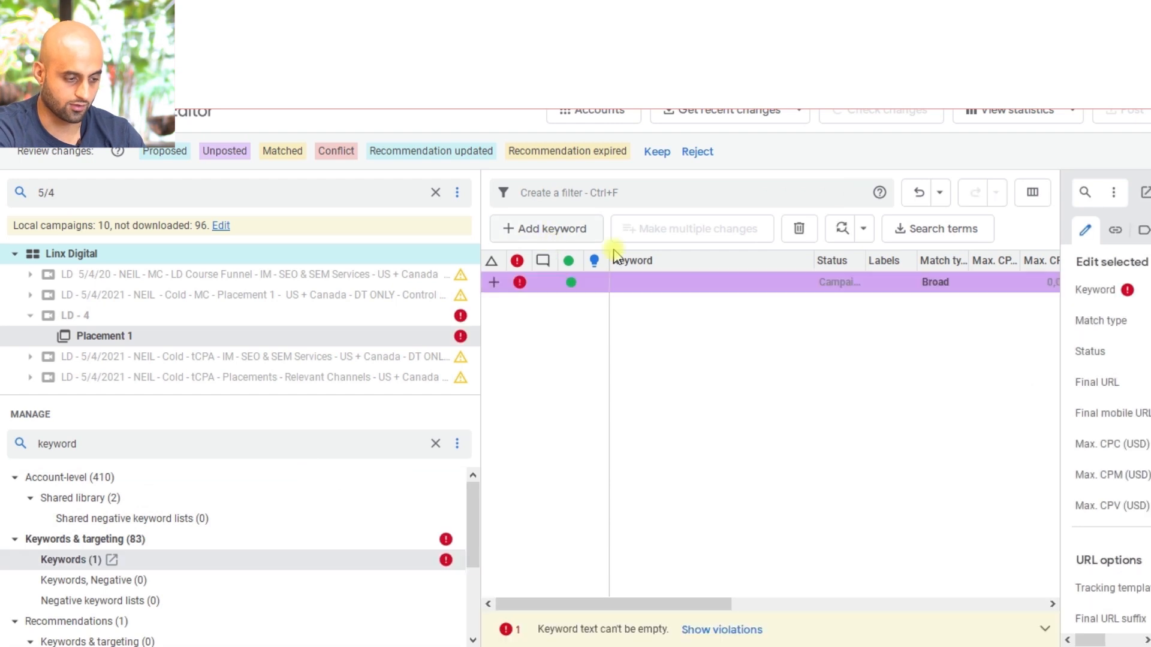
pyautogui.moveTo(705, 605); pyautogui.dragTo(887, 603)
pyautogui.moveTo(1066, 287); pyautogui.dragTo(880, 283)
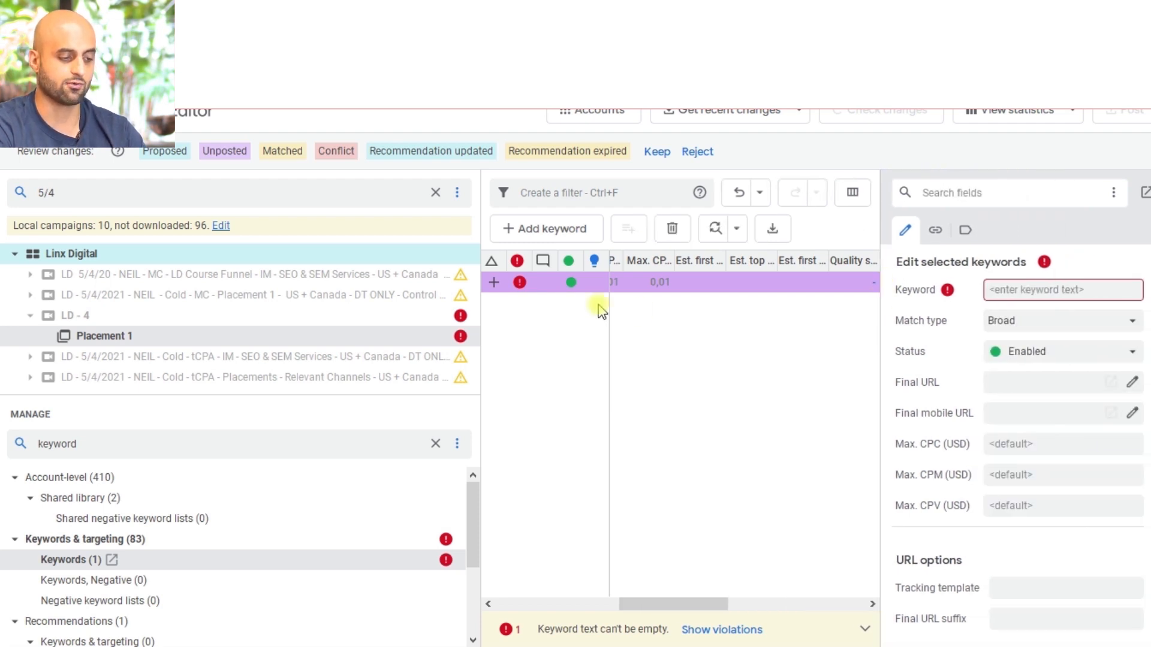
pyautogui.moveTo(673, 605); pyautogui.dragTo(468, 608)
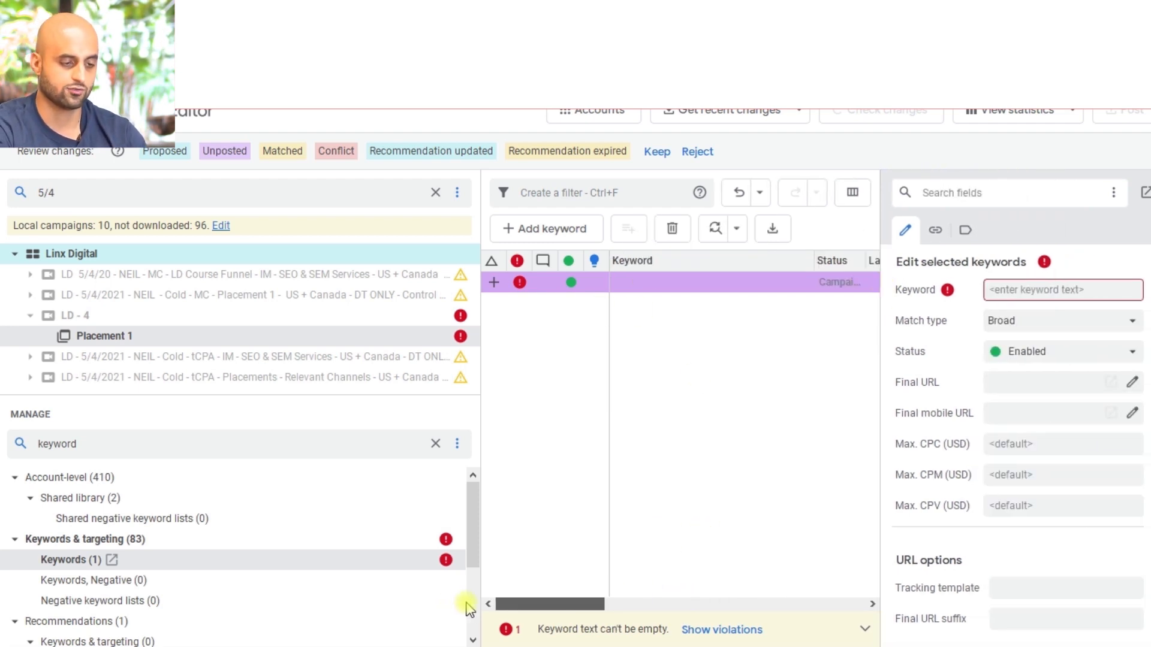
pyautogui.click(1030, 291)
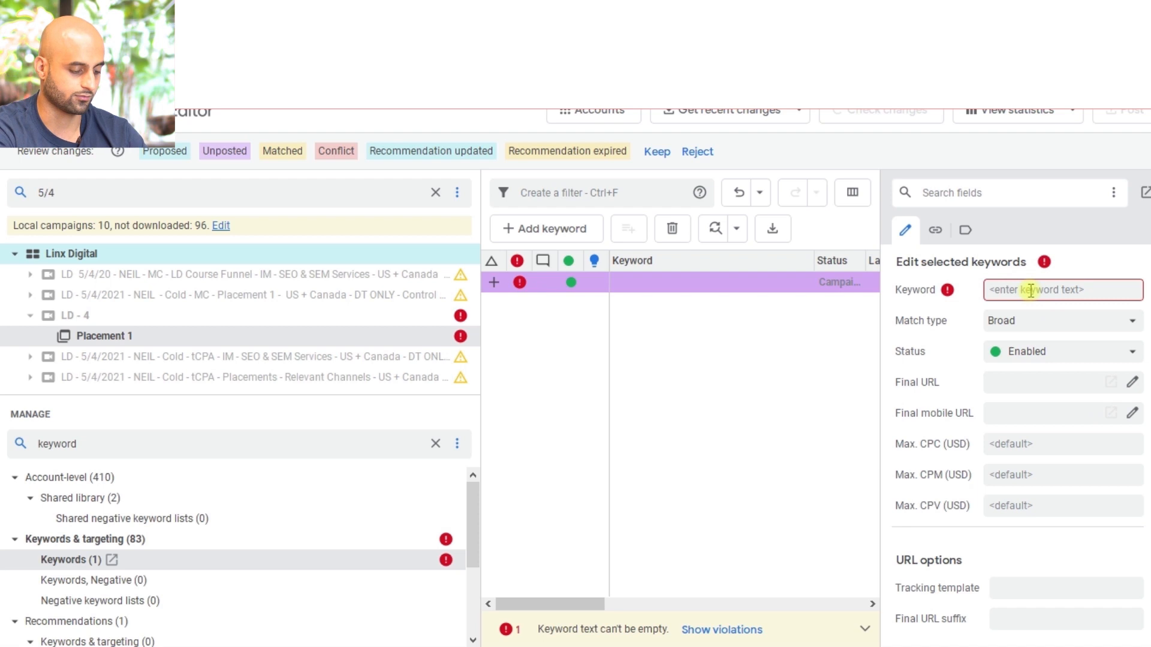
pyautogui.write('youtub')
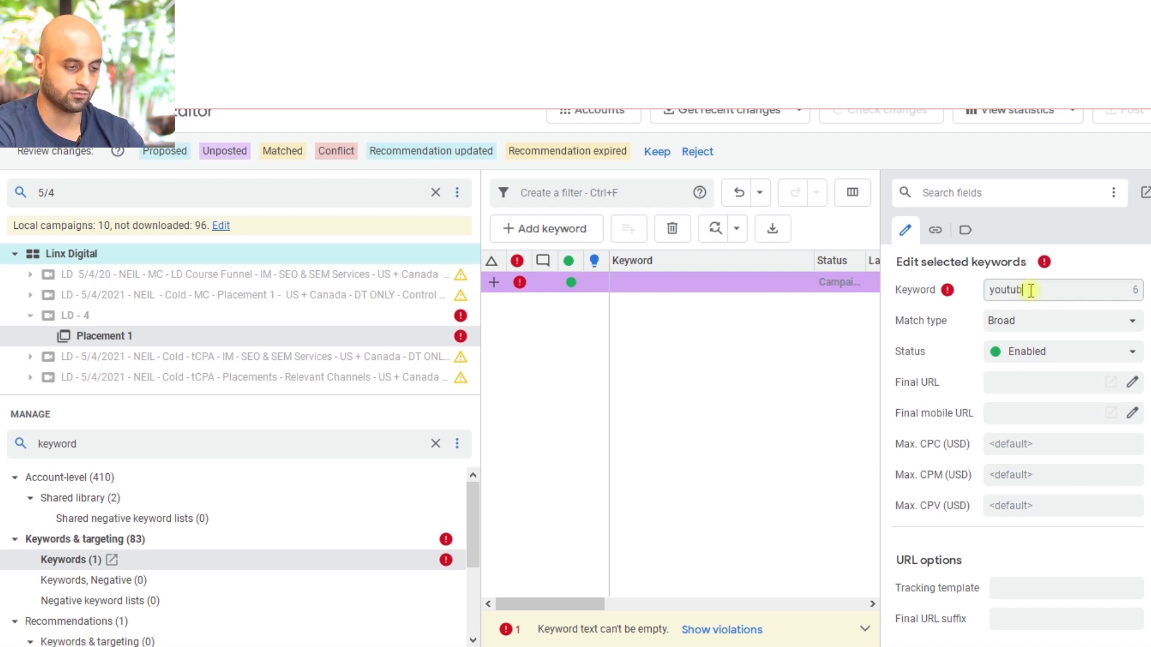
pyautogui.write('e ads')
pyautogui.press('BackSpace')
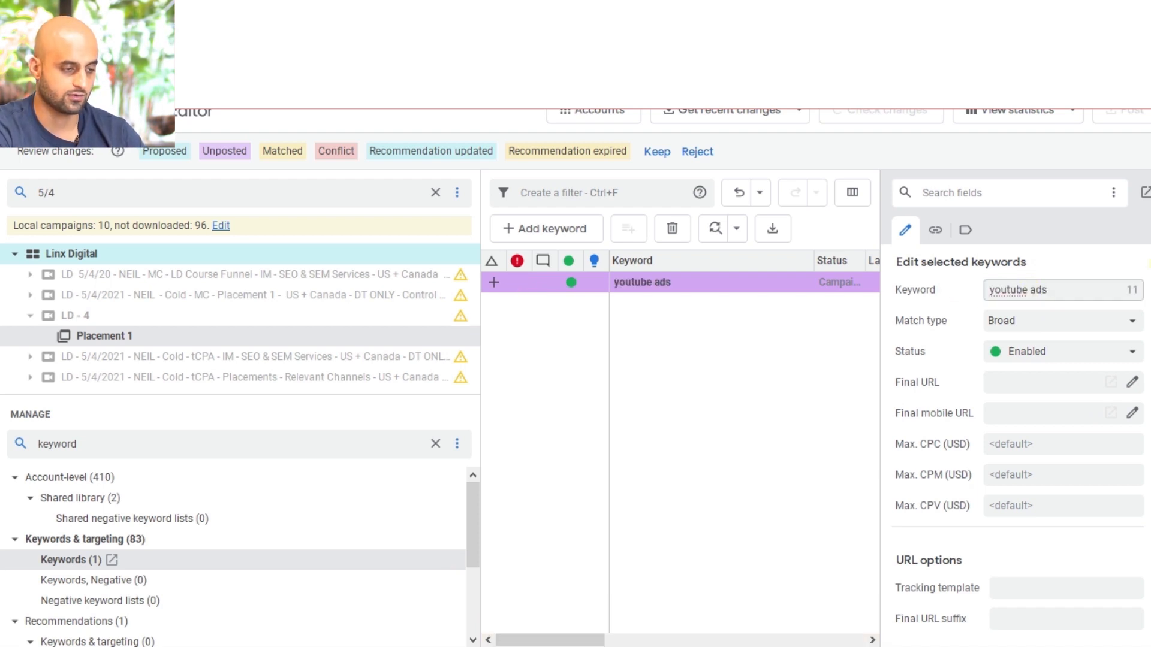
# - Add a second keyword, "ecommerce advertising", to the Placement 1 ad group and select the "youtube ads" keyword
pyautogui.click(555, 288)
pyautogui.click(561, 230)
pyautogui.write('e')
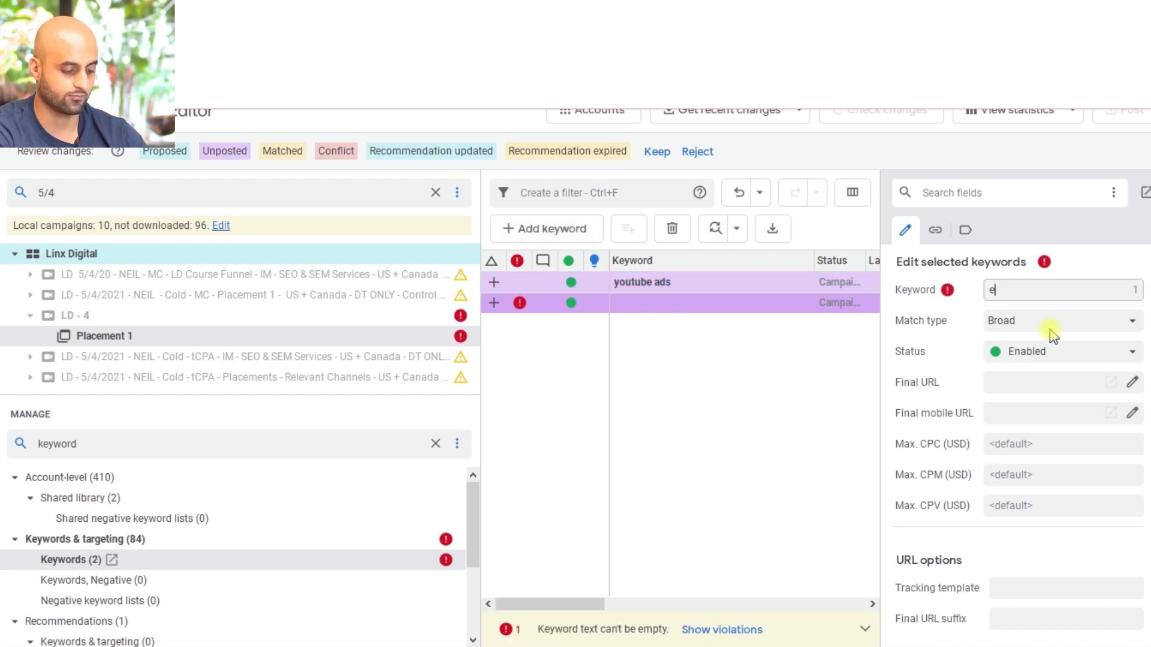
pyautogui.write('commerce advertisi')
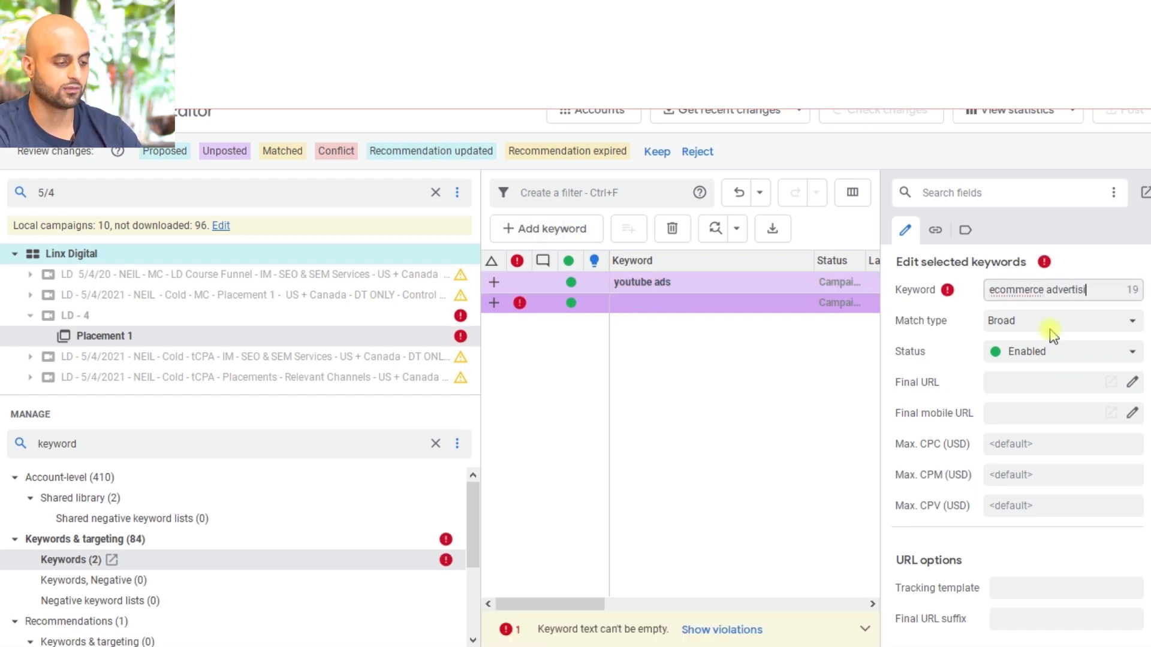
pyautogui.write('ng')
pyautogui.click(615, 354)
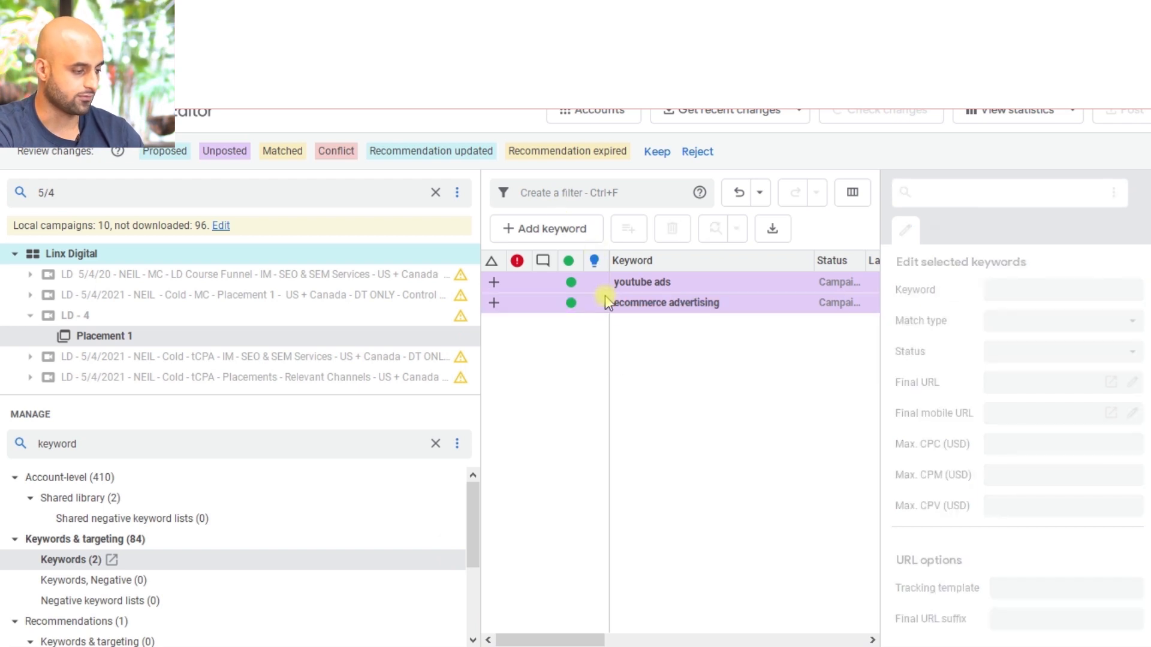
pyautogui.click(604, 301)
pyautogui.click(597, 282)
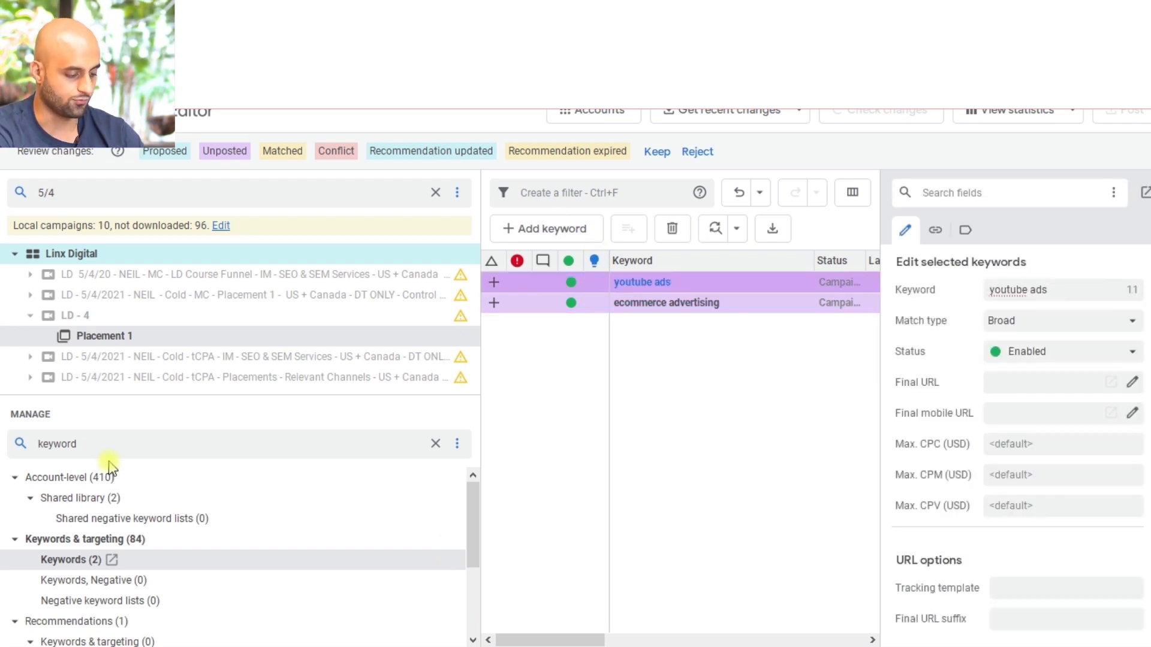
# - Filter the entity types by "ad group", add a new ad group to the LD - 4 campaign and select it
pyautogui.moveTo(90, 447); pyautogui.dragTo(2, 459)
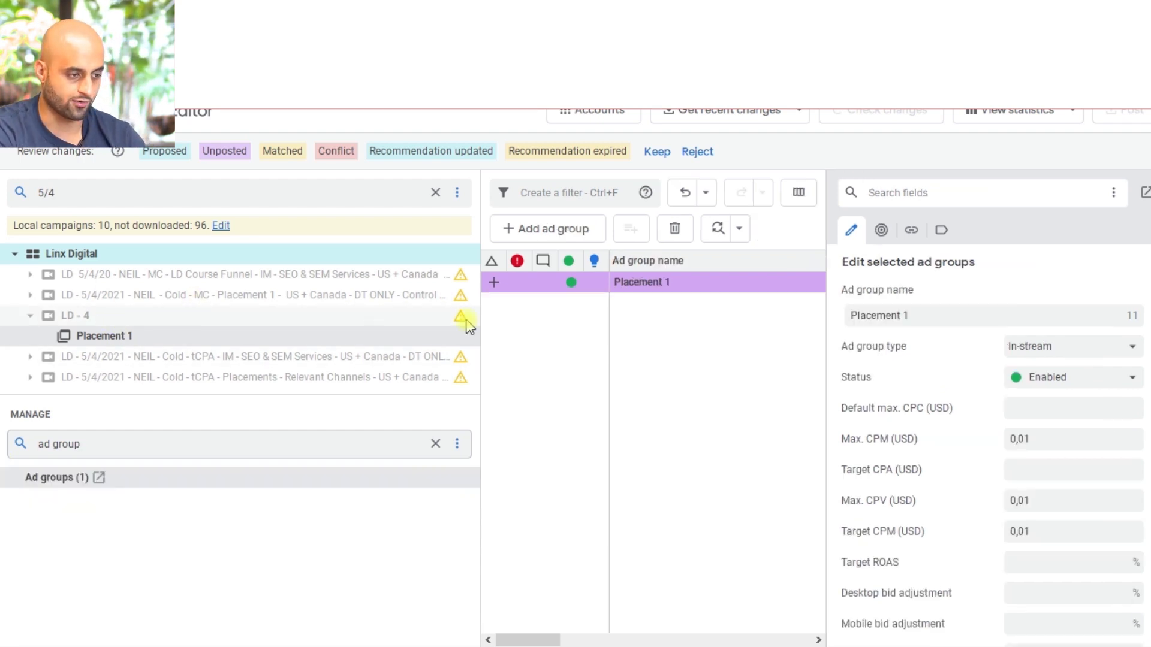
pyautogui.click(575, 230)
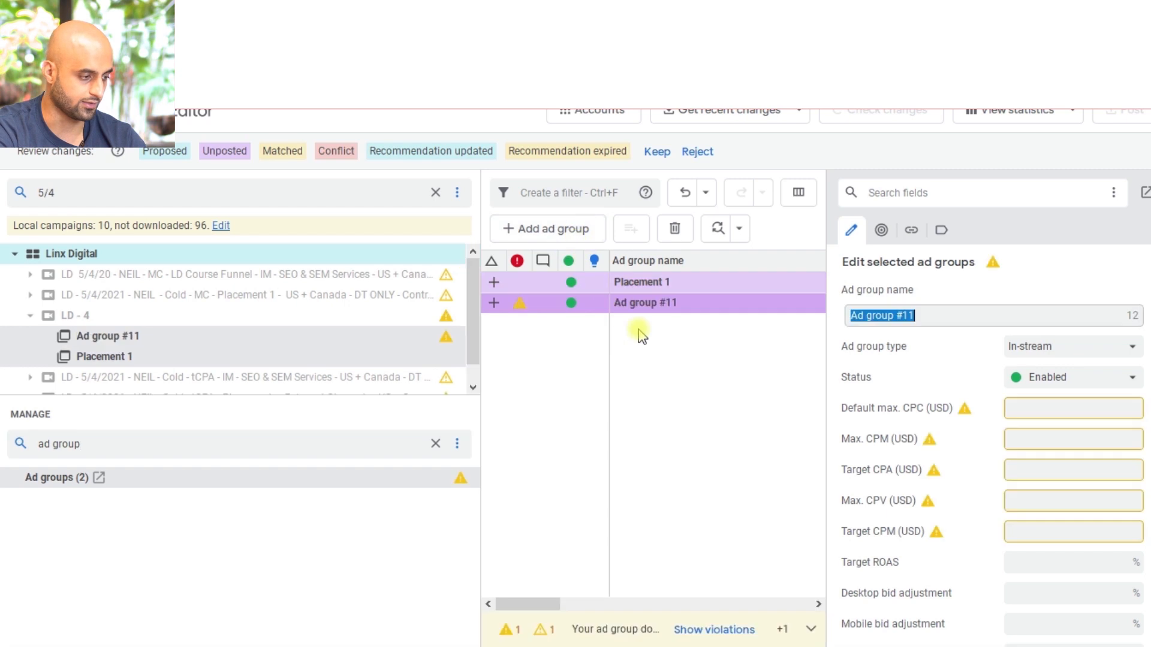
pyautogui.click(579, 286)
pyautogui.click(604, 306)
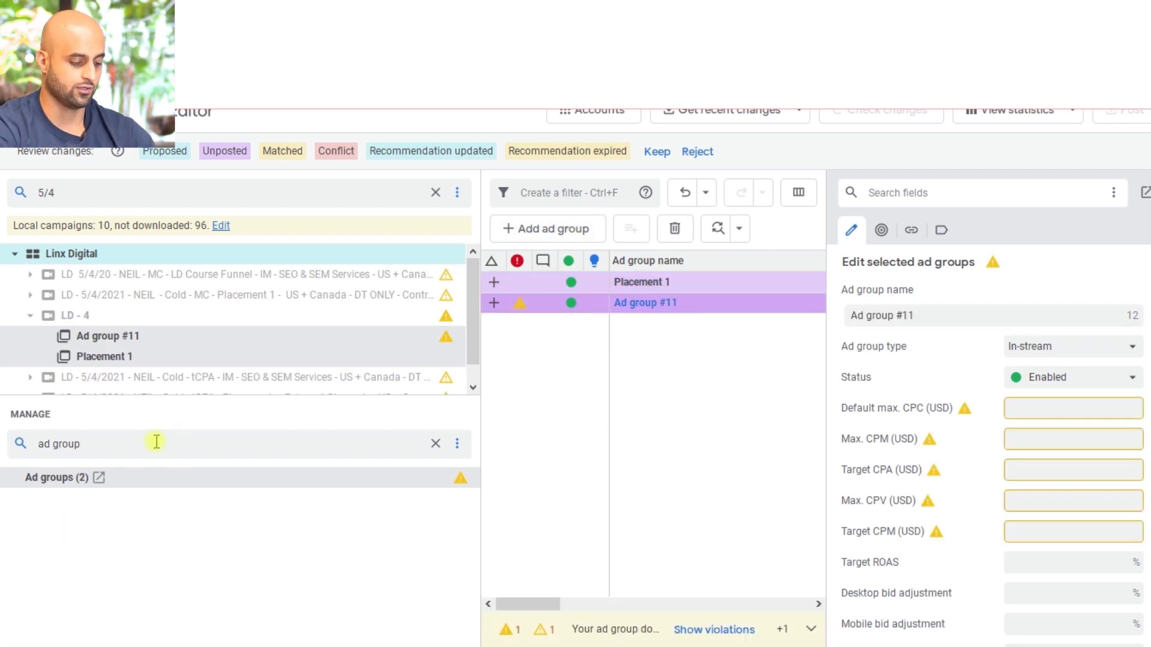
pyautogui.tripleClick(124, 446)
pyautogui.write('demo')
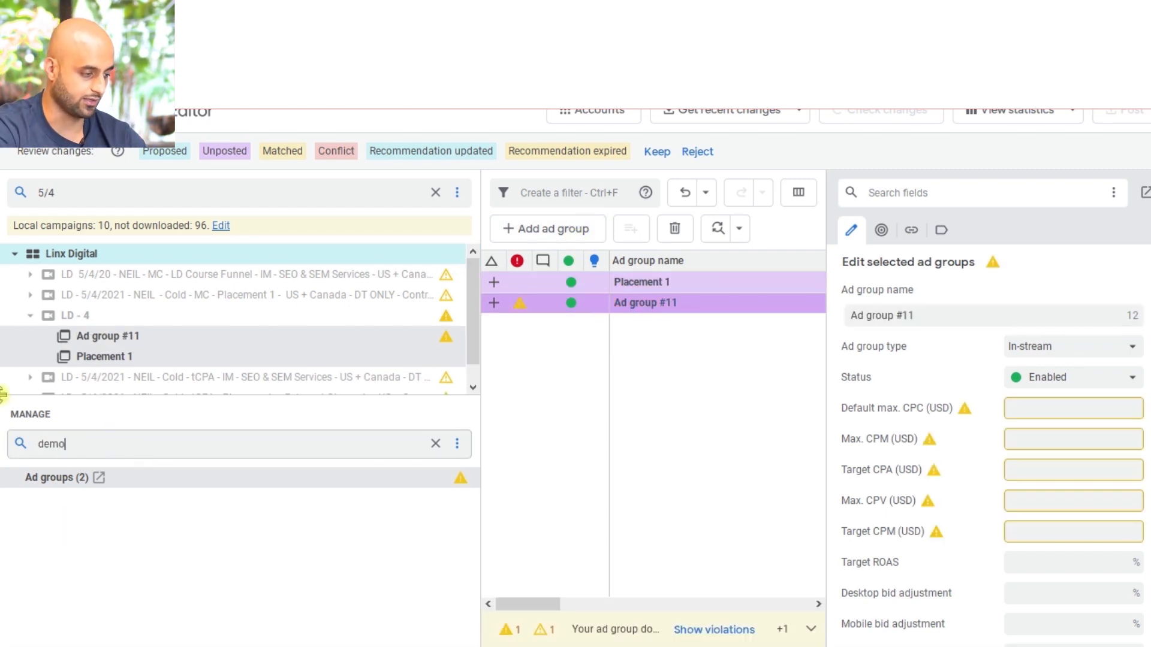
pyautogui.press('BackSpace')
pyautogui.press('BackSpace')
pyautogui.press('BackSpace')
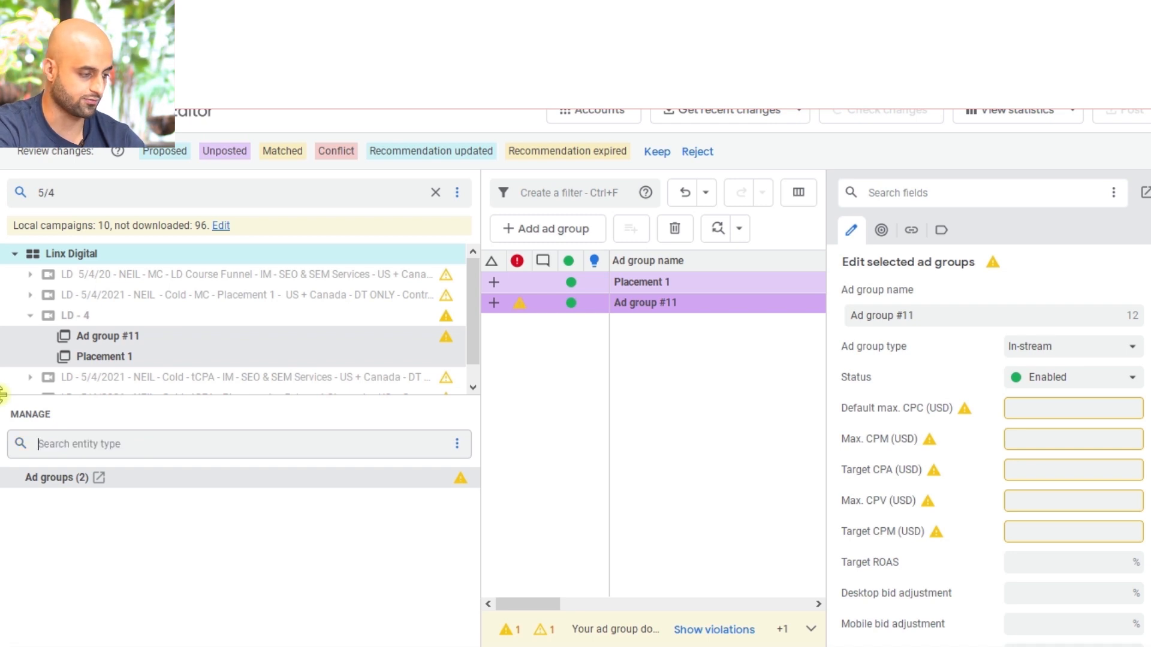
# - Filter the entity types by "age" and open the age targeting of the LD - 4 ad groups
pyautogui.write('age')
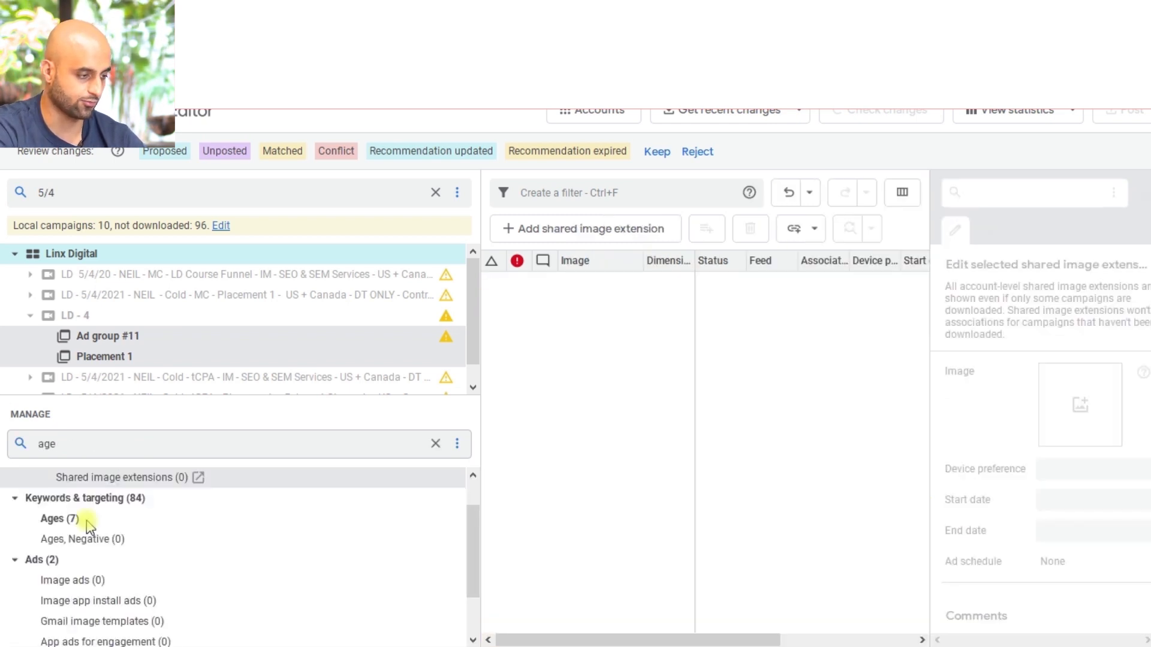
pyautogui.click(72, 519)
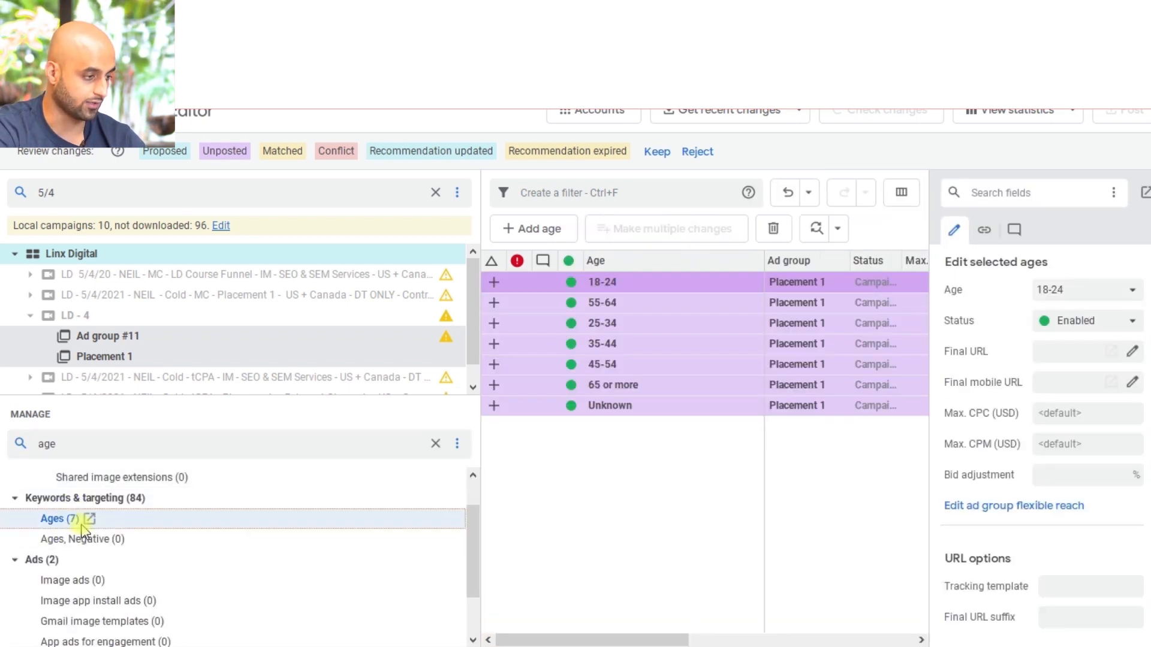
# - Add a negative age to Ad group #11 in the LD - 4 campaign and set it to 65 or more
pyautogui.click(144, 359)
pyautogui.click(144, 336)
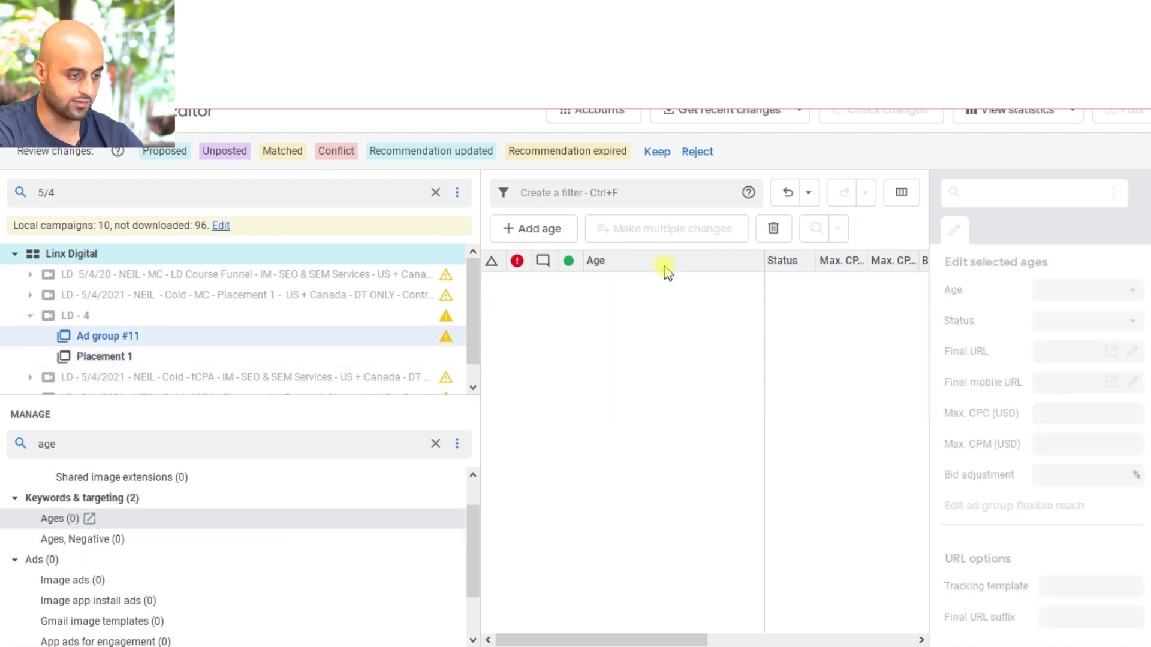
pyautogui.click(158, 541)
pyautogui.click(587, 242)
pyautogui.click(591, 273)
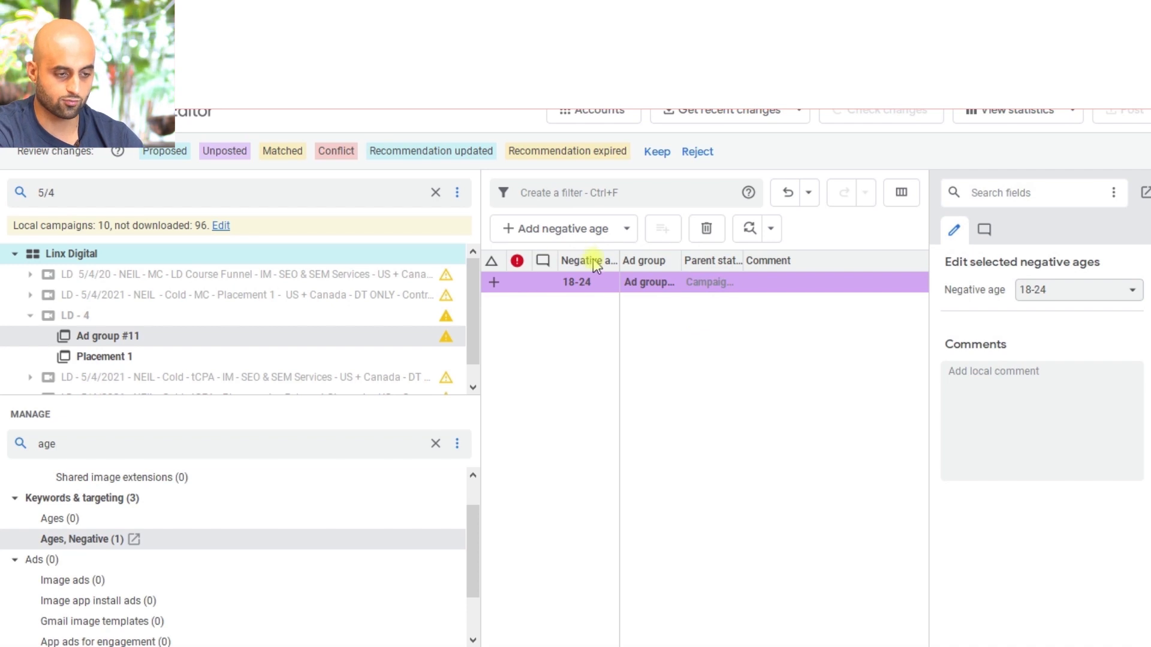
pyautogui.click(1054, 290)
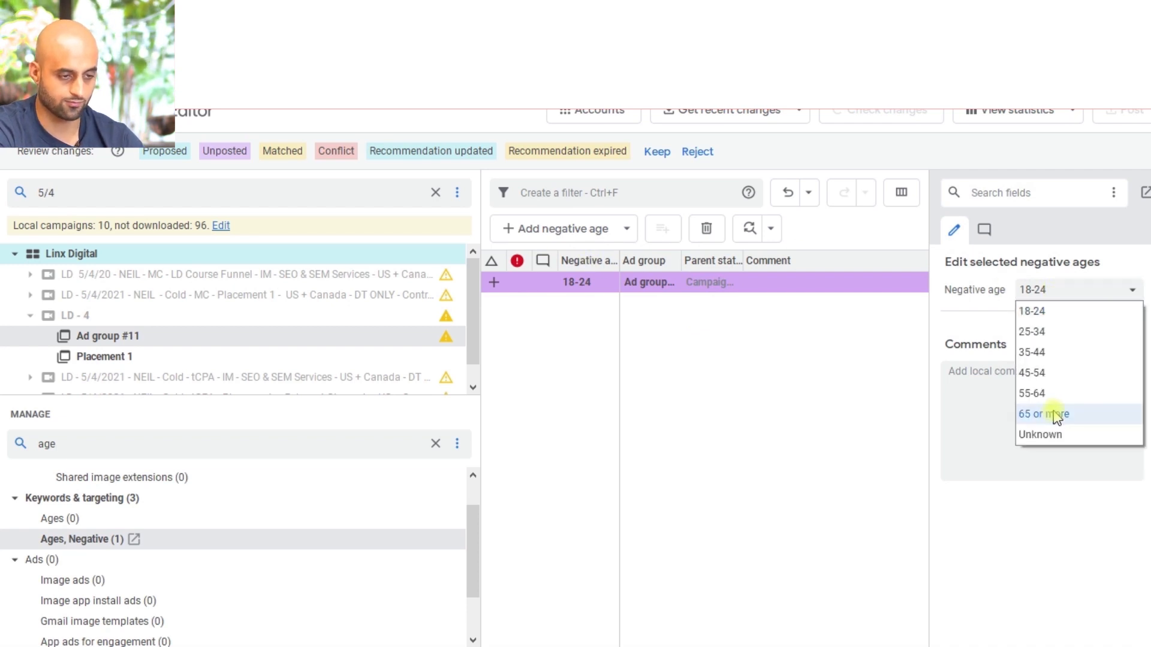
pyautogui.click(1058, 416)
pyautogui.click(1092, 290)
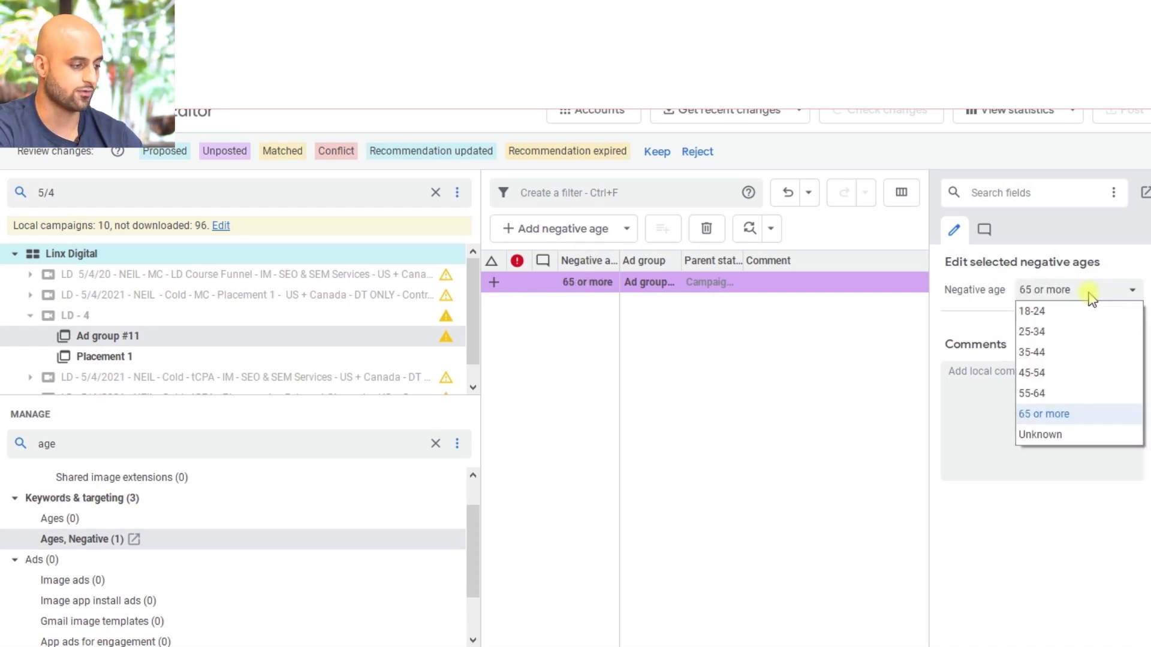
pyautogui.click(725, 419)
# - Filter the entity types by "househo" and open the household incomes of the Placement 1 ad group
pyautogui.click(67, 444)
pyautogui.press('BackSpace')
pyautogui.press('BackSpace')
pyautogui.press('BackSpace')
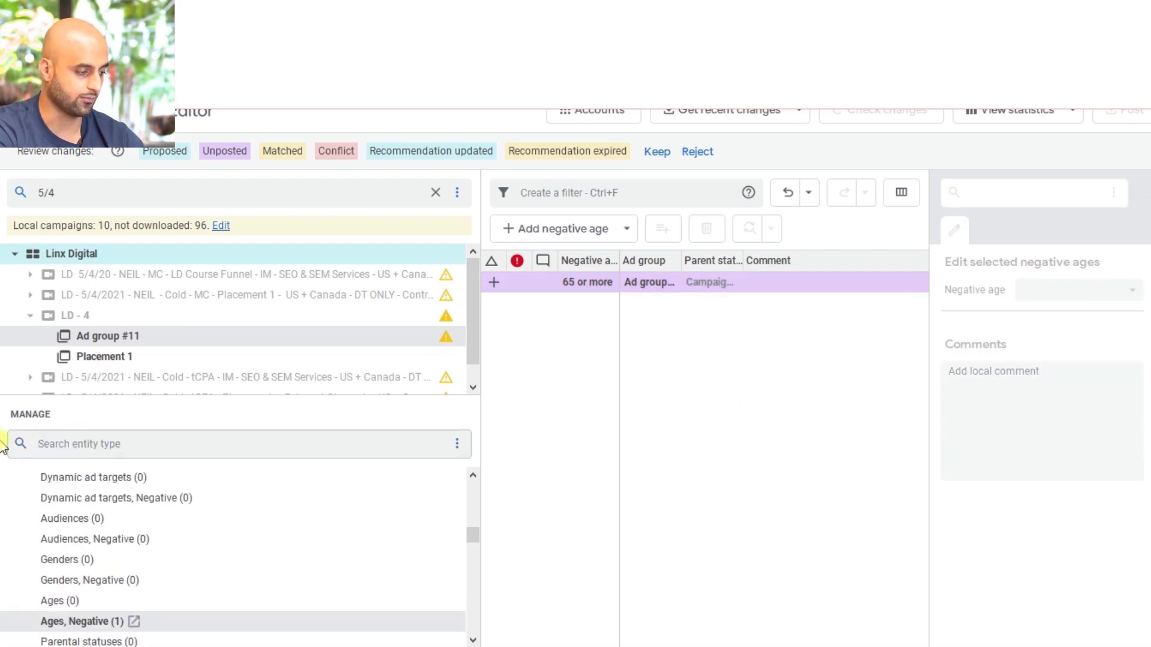
pyautogui.write('househo')
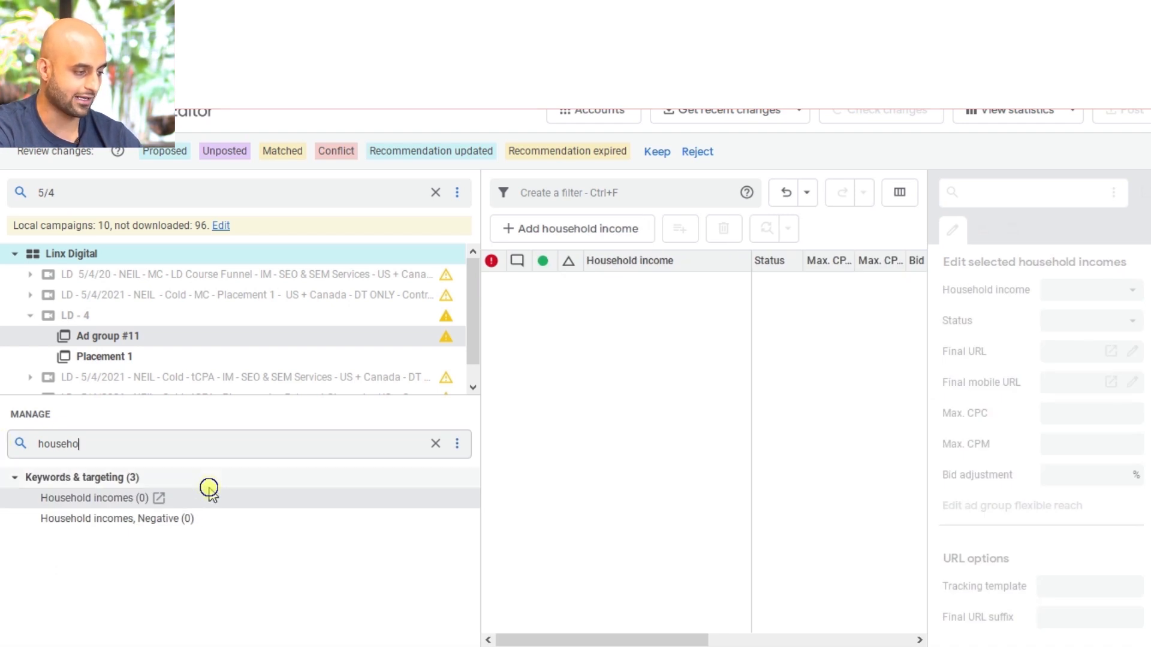
pyautogui.click(167, 338)
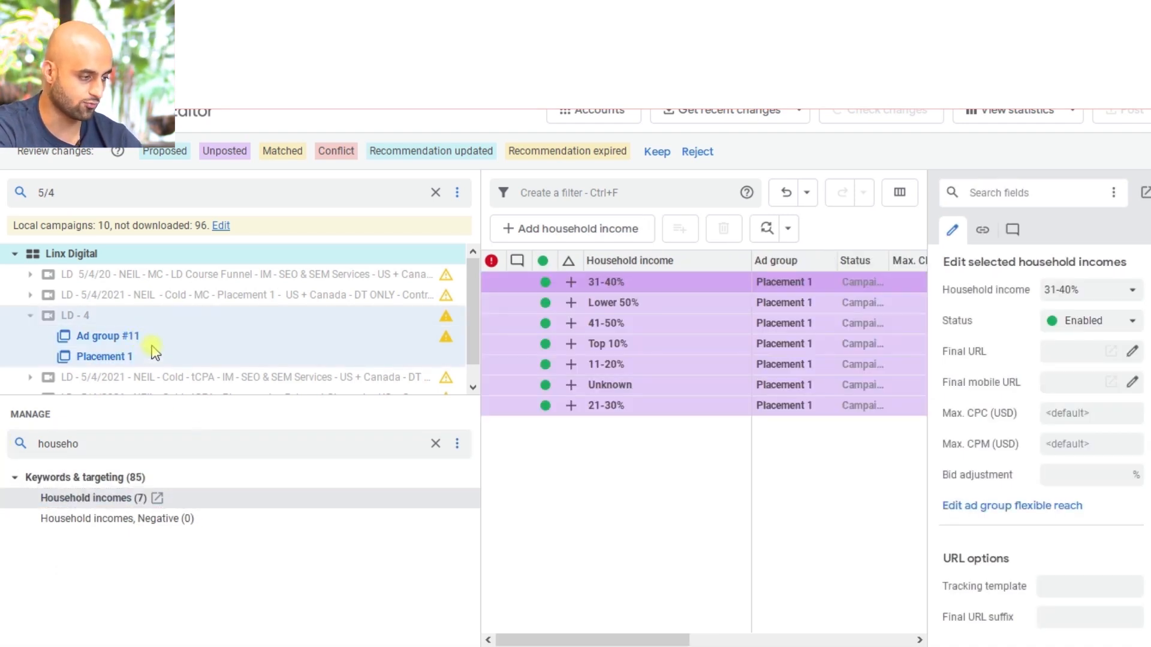
pyautogui.click(151, 342)
pyautogui.click(146, 361)
pyautogui.click(152, 333)
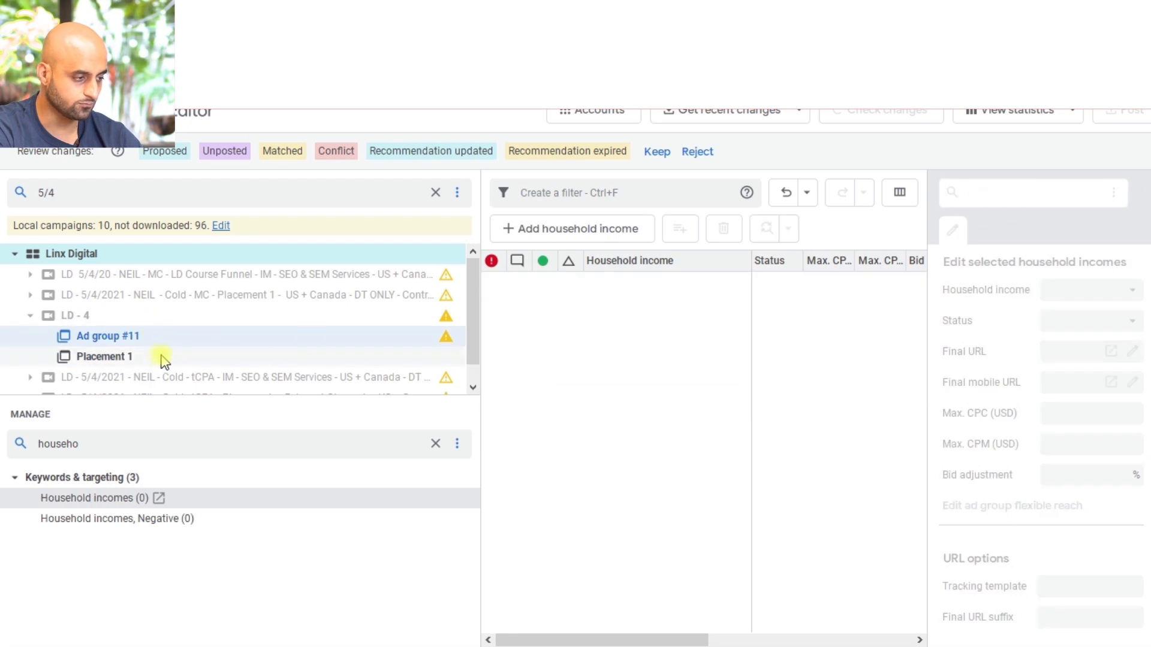
pyautogui.click(120, 356)
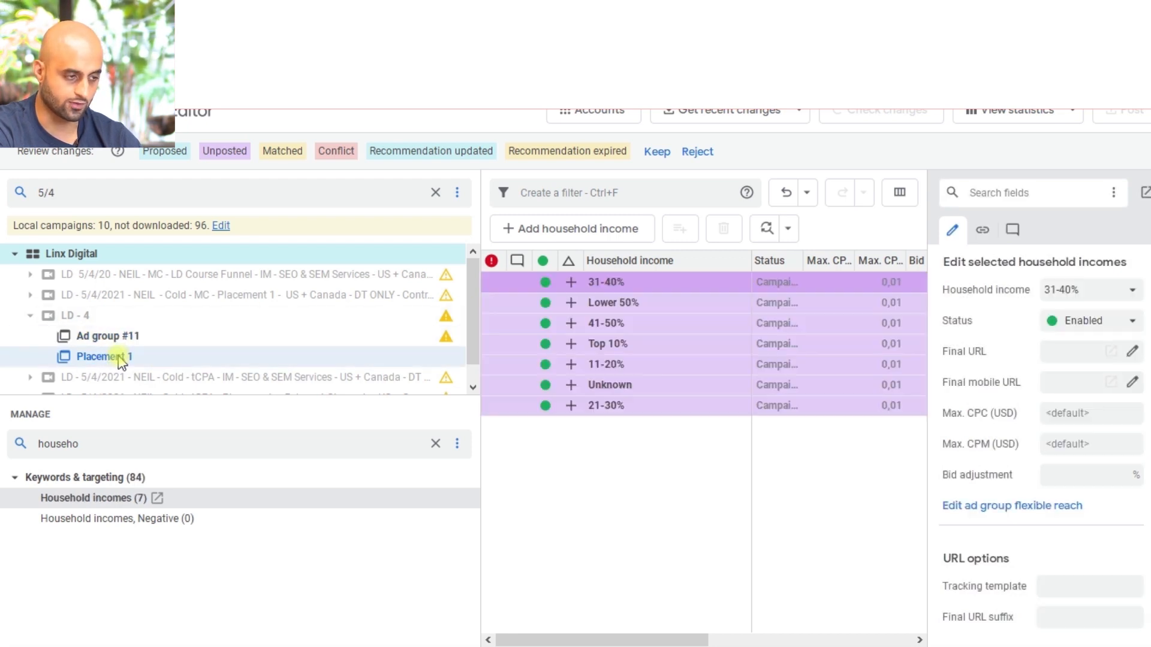
# - Remove the 21-30% and Unknown household incomes from Placement 1 and view its negative household incomes
pyautogui.click(628, 410)
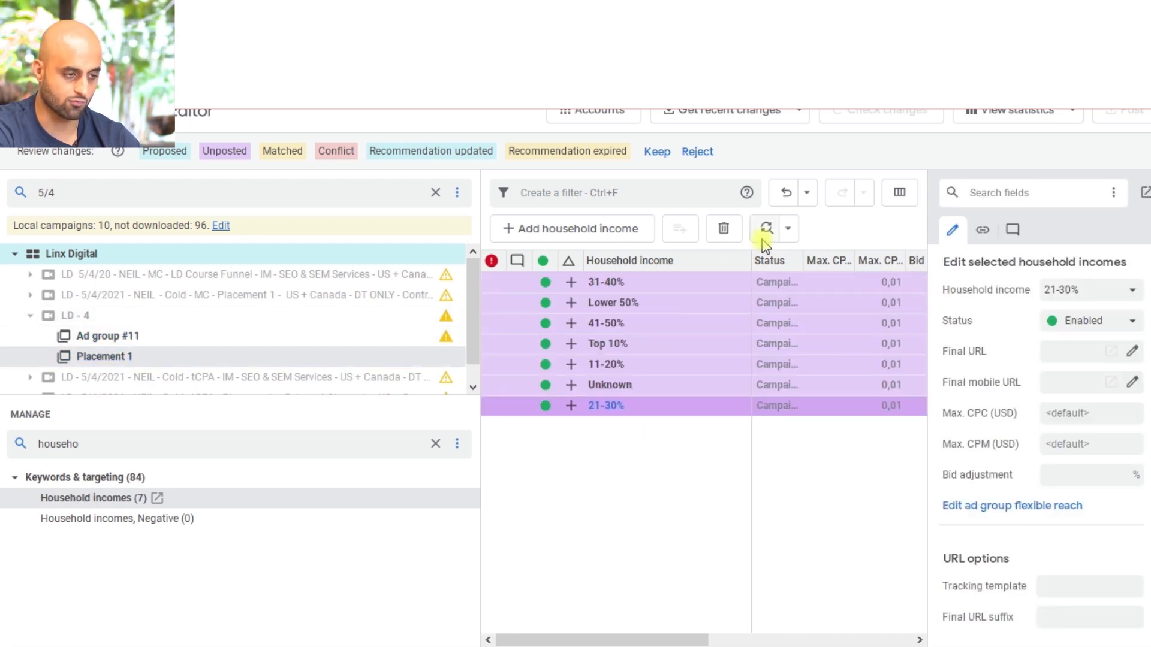
pyautogui.click(724, 228)
pyautogui.click(723, 228)
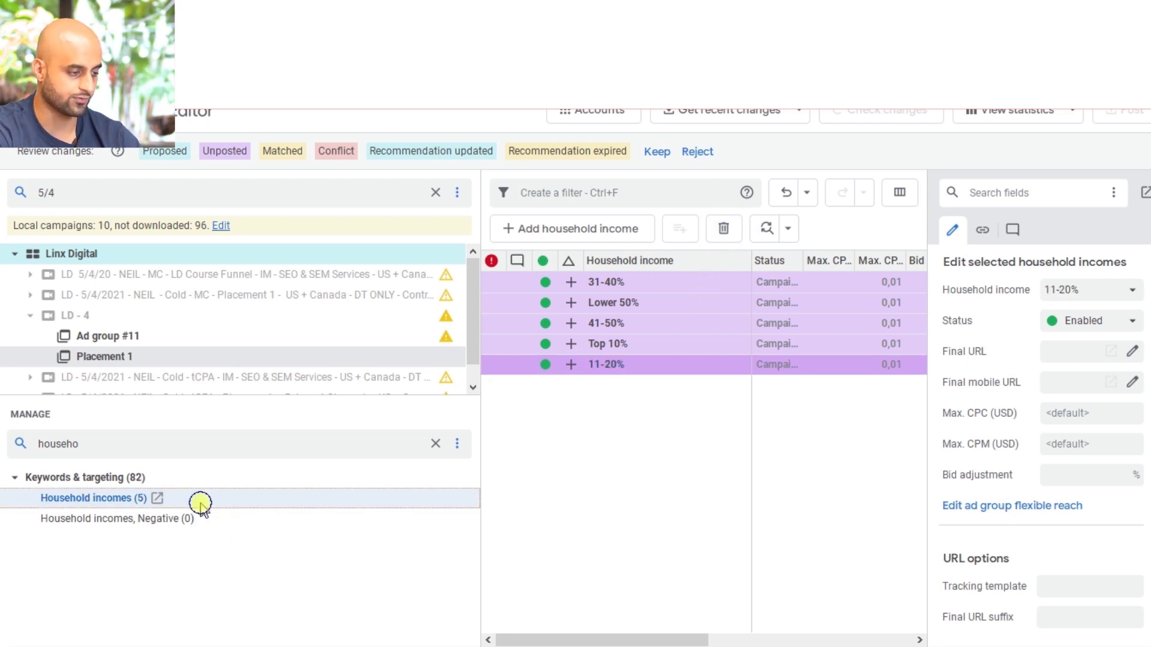
pyautogui.click(180, 519)
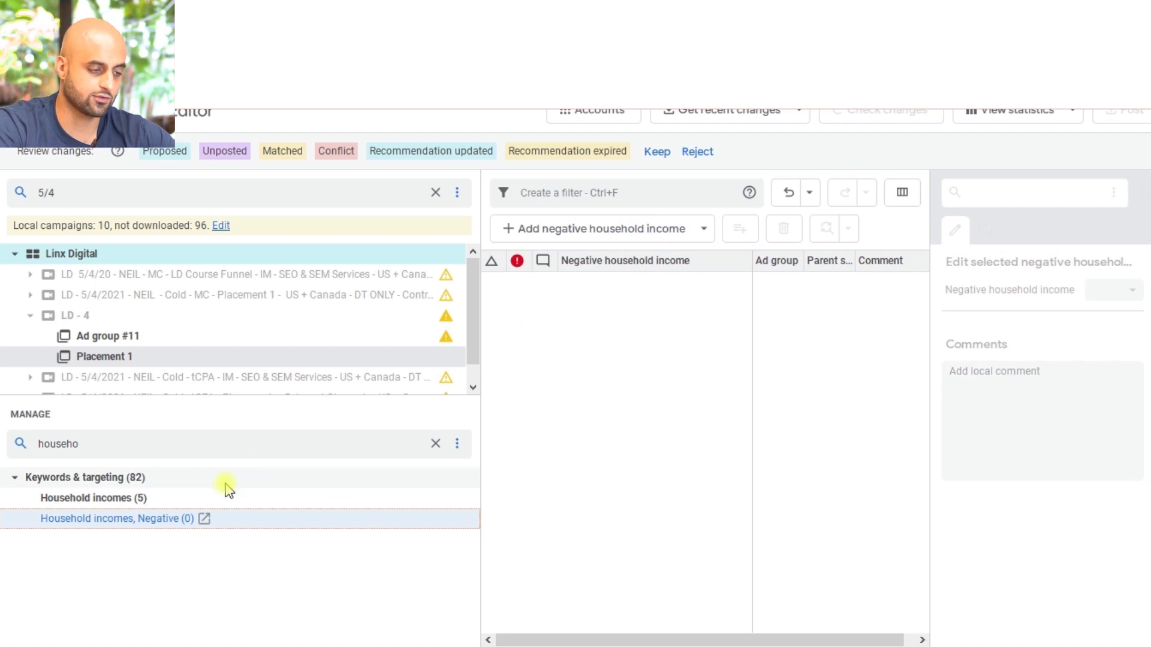
pyautogui.click(127, 500)
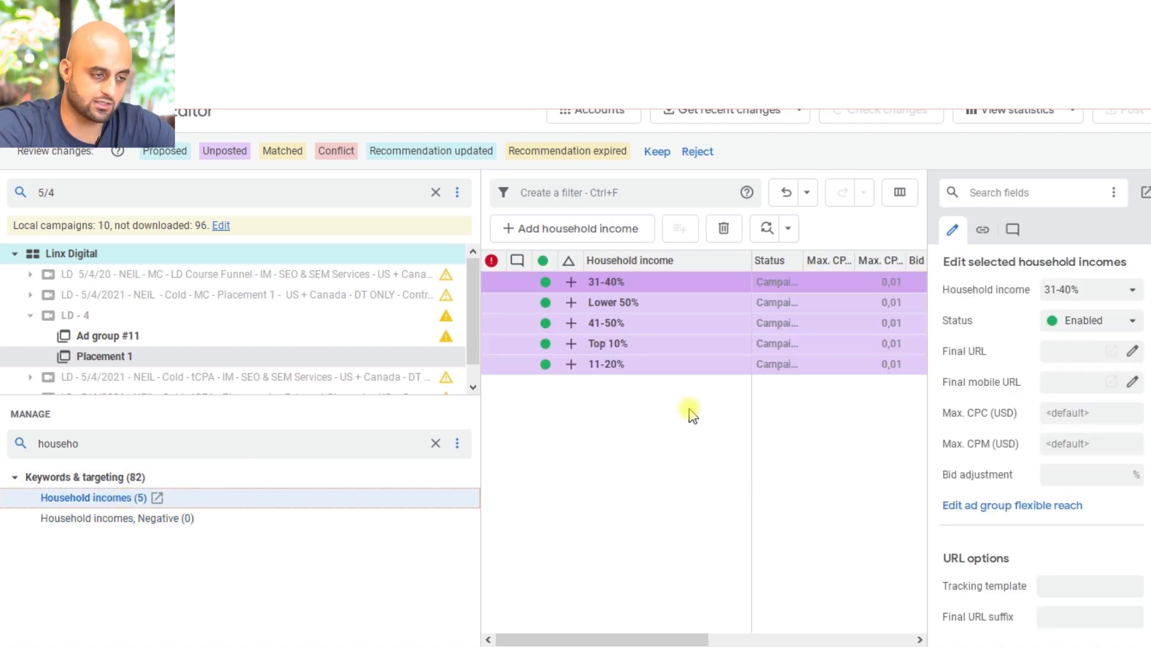
# - Check the changes of the selected LD - 4 campaign with Google Ads and close the finished check
pyautogui.click(628, 417)
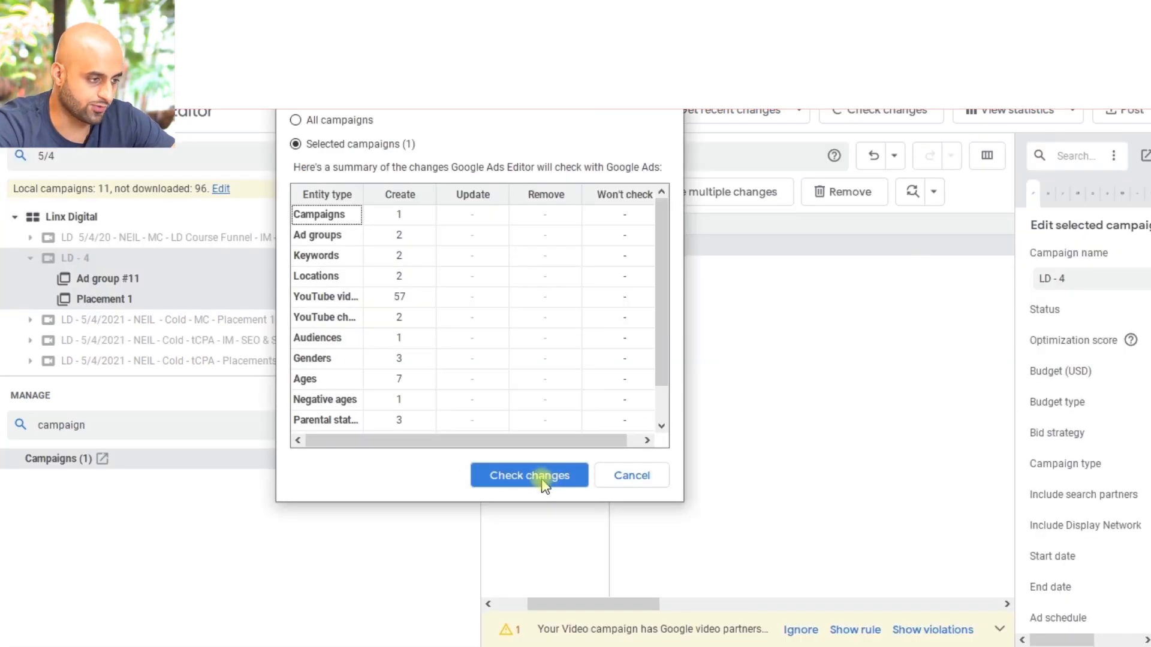
pyautogui.click(541, 480)
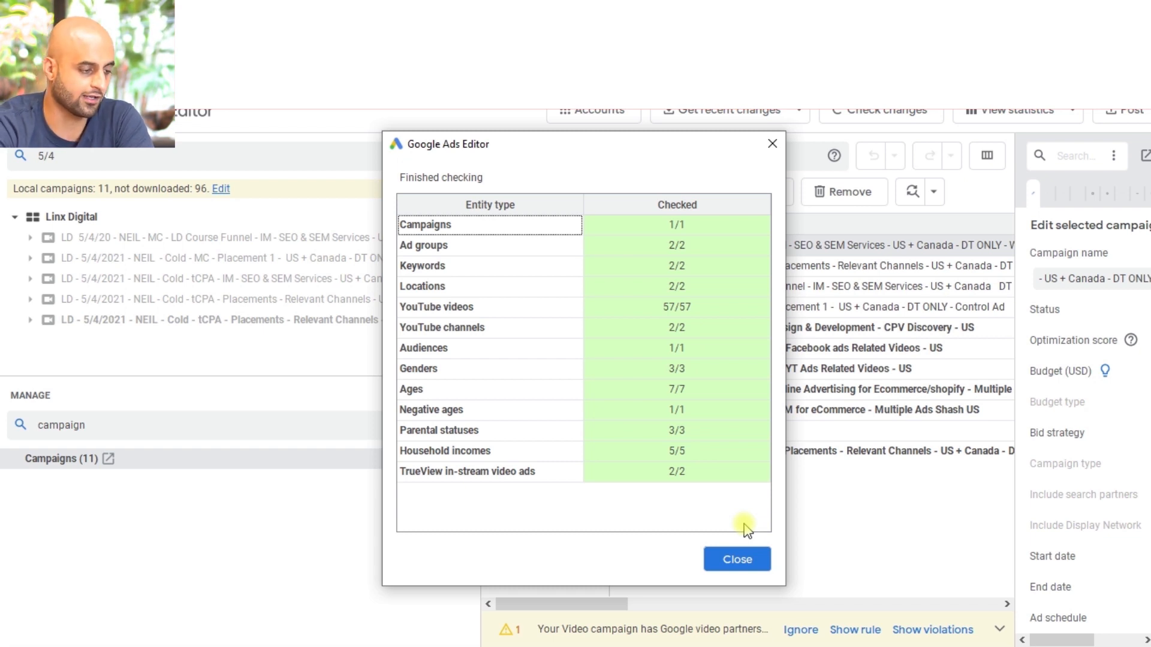
pyautogui.click(737, 560)
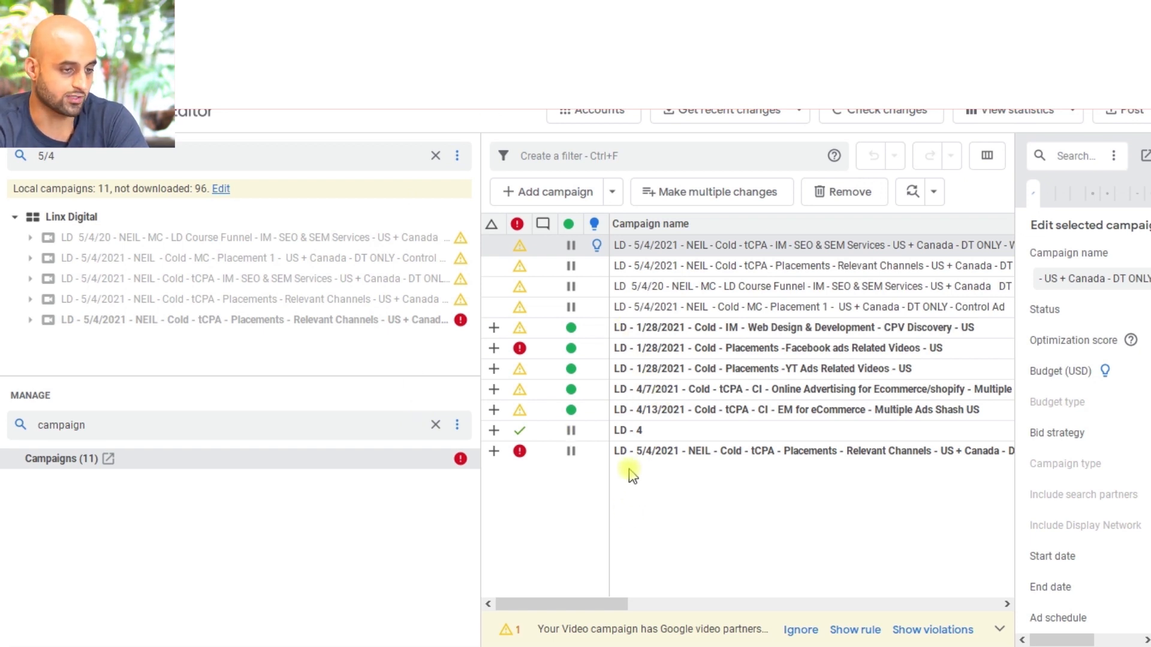
# - Select the LD - 4 campaign, post only its changes to Google Ads and close the posting summary
pyautogui.click(543, 431)
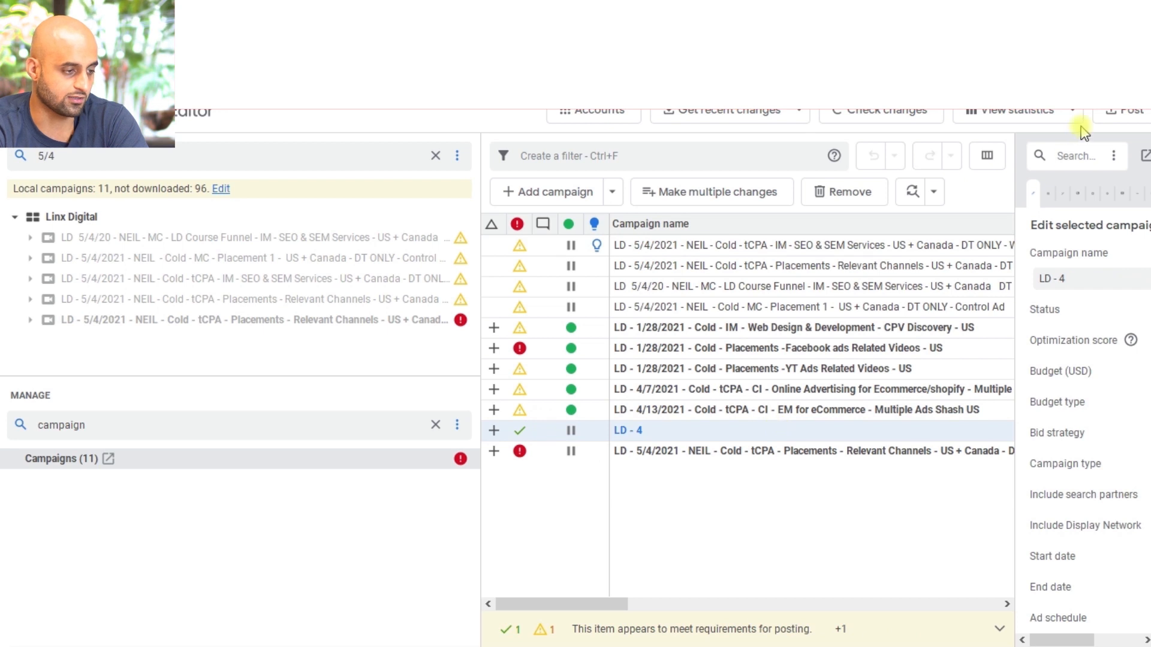
pyautogui.click(567, 439)
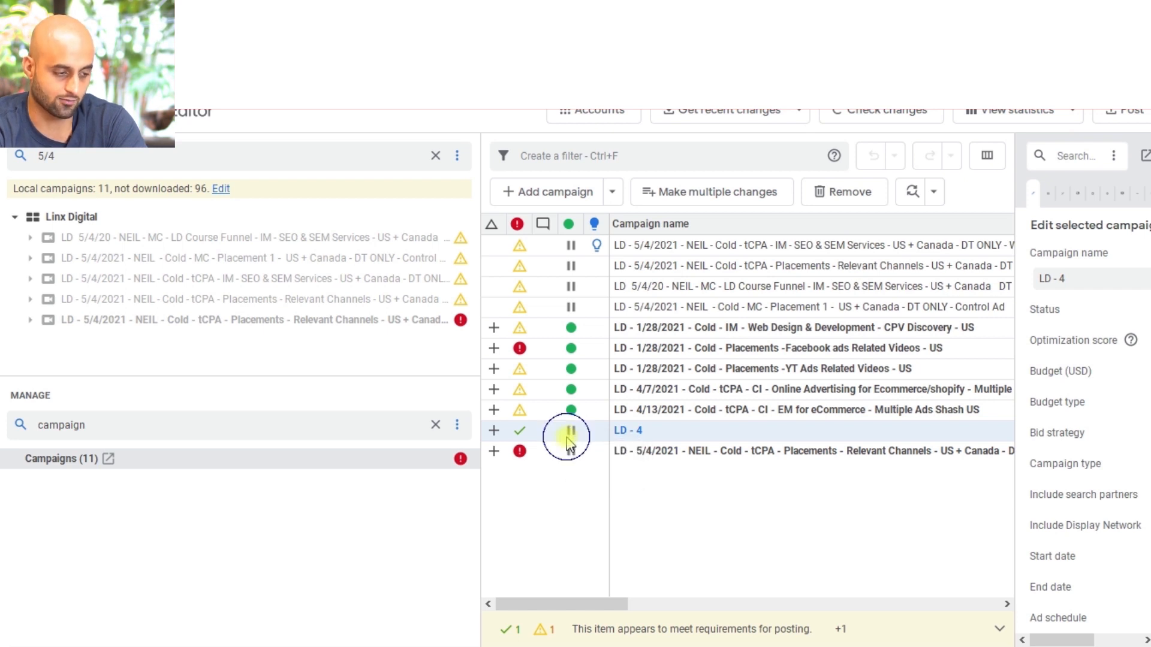
pyautogui.click(515, 509)
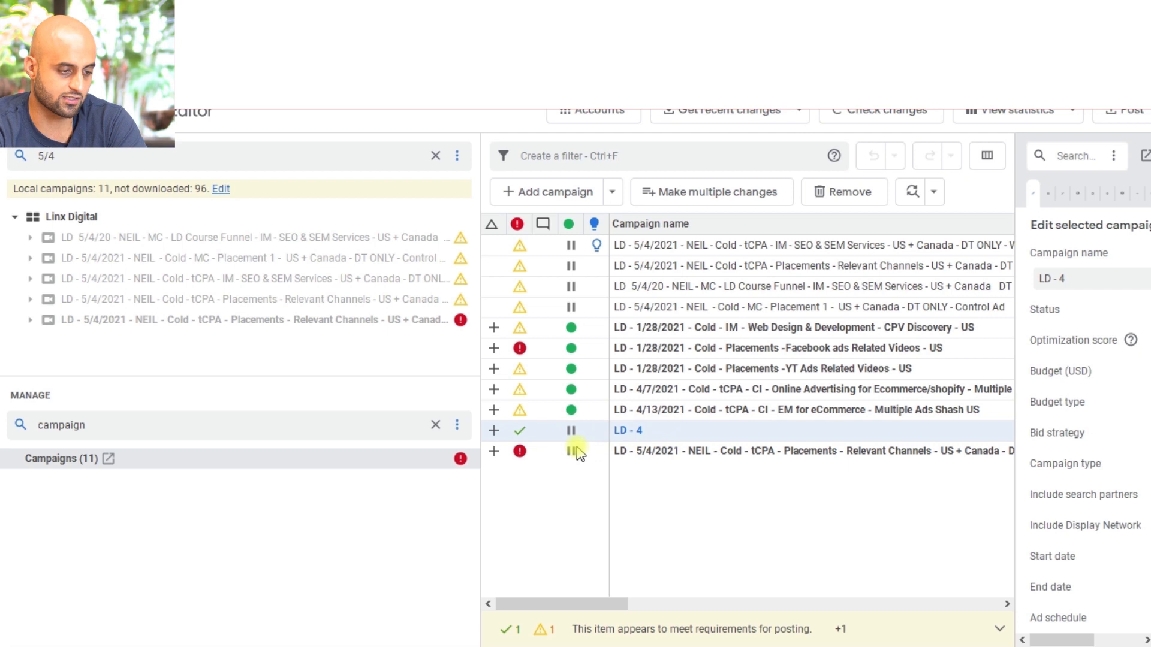
pyautogui.click(1115, 118)
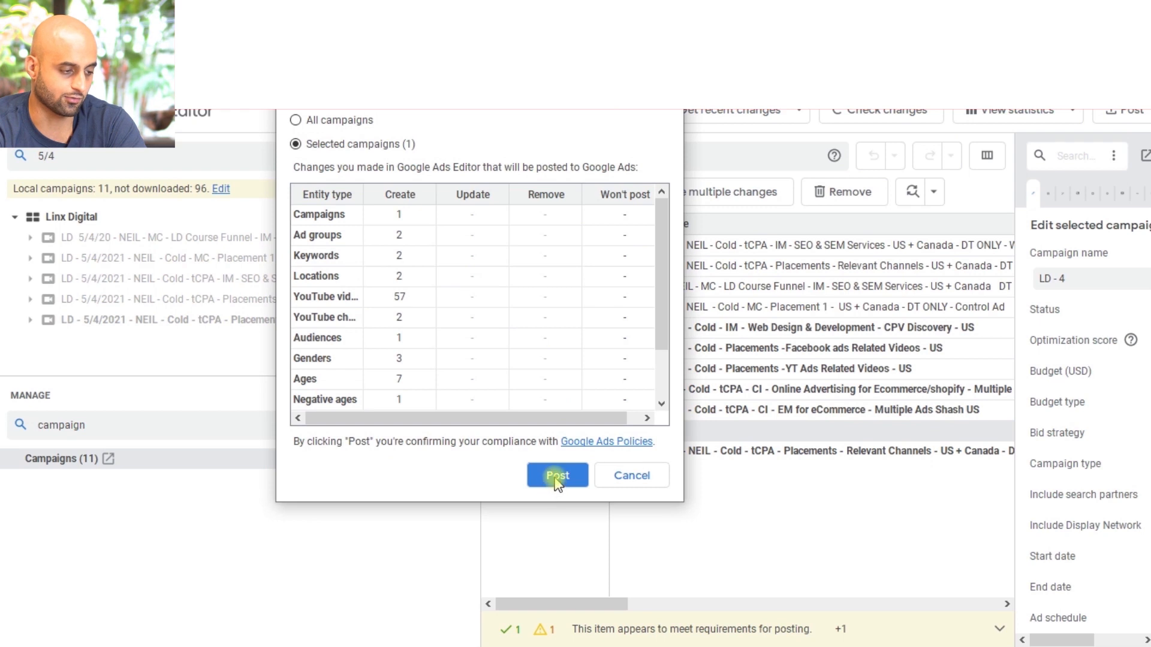
pyautogui.click(557, 475)
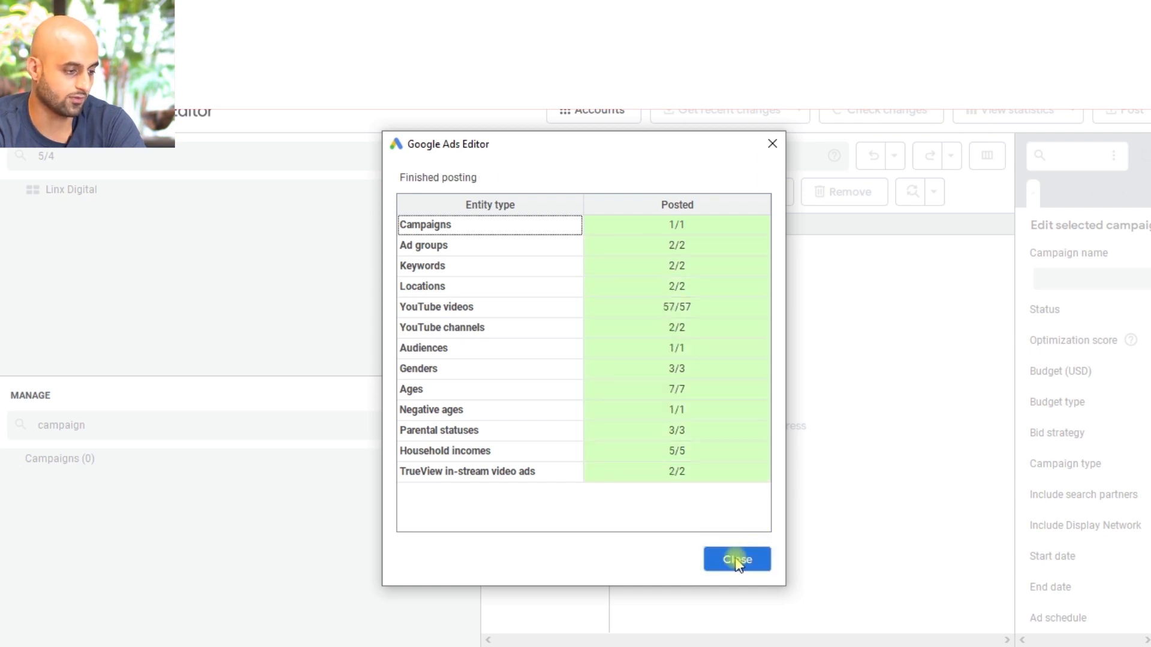
pyautogui.click(737, 560)
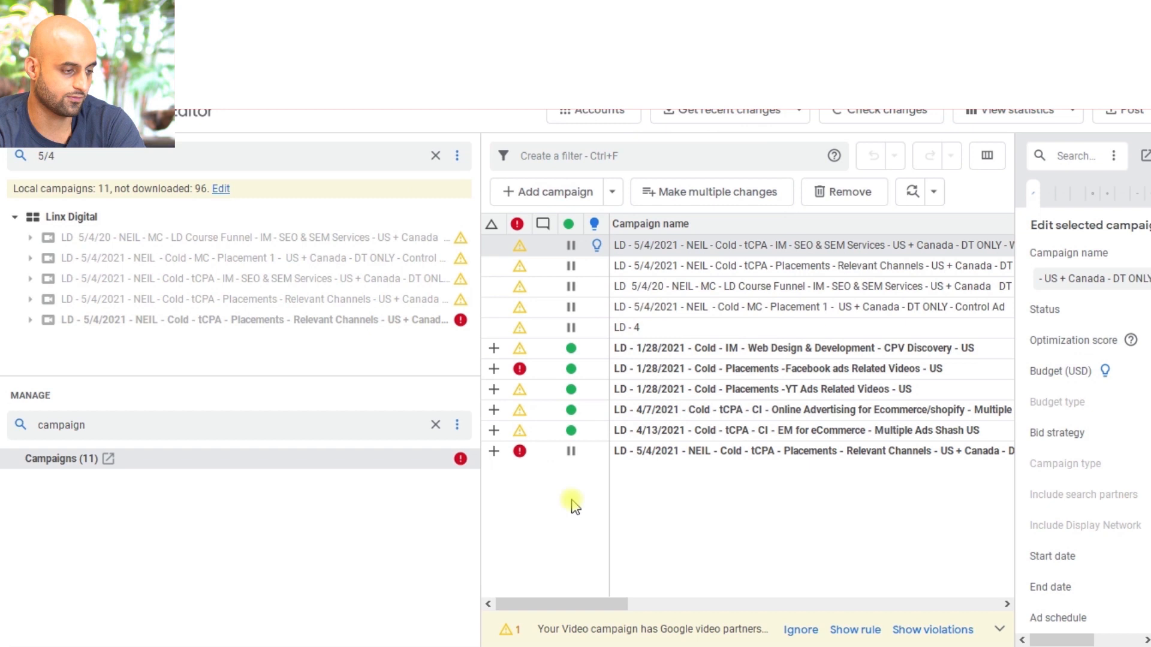
# - Switch to the Linx Digital Campaigns page of Google Ads in the browser
pyautogui.moveTo(682, 646)
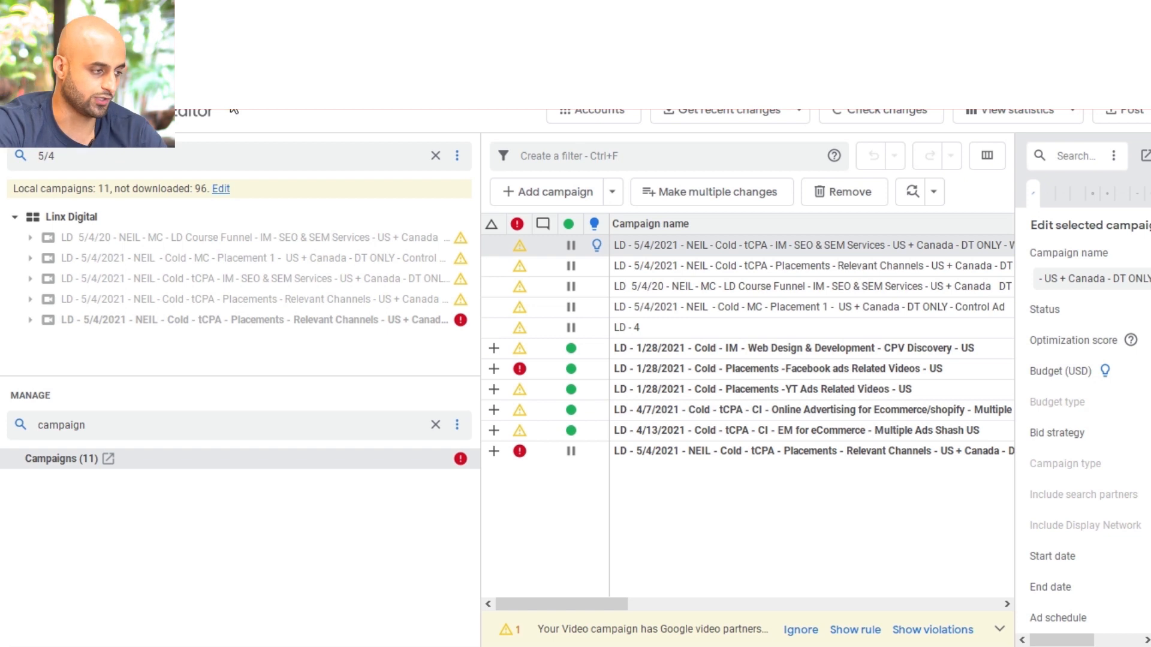
pyautogui.hotkey('alt', 'Tab')
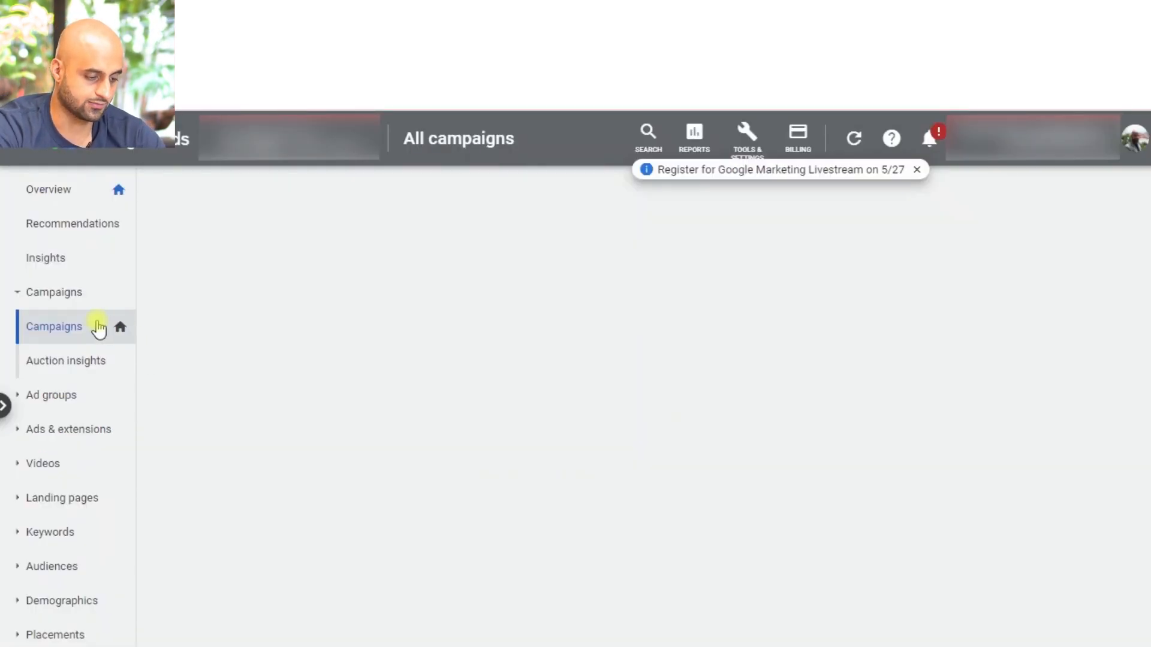
pyautogui.hotkey('alt', 'Tab')
pyautogui.hotkey('alt', 'Tab')
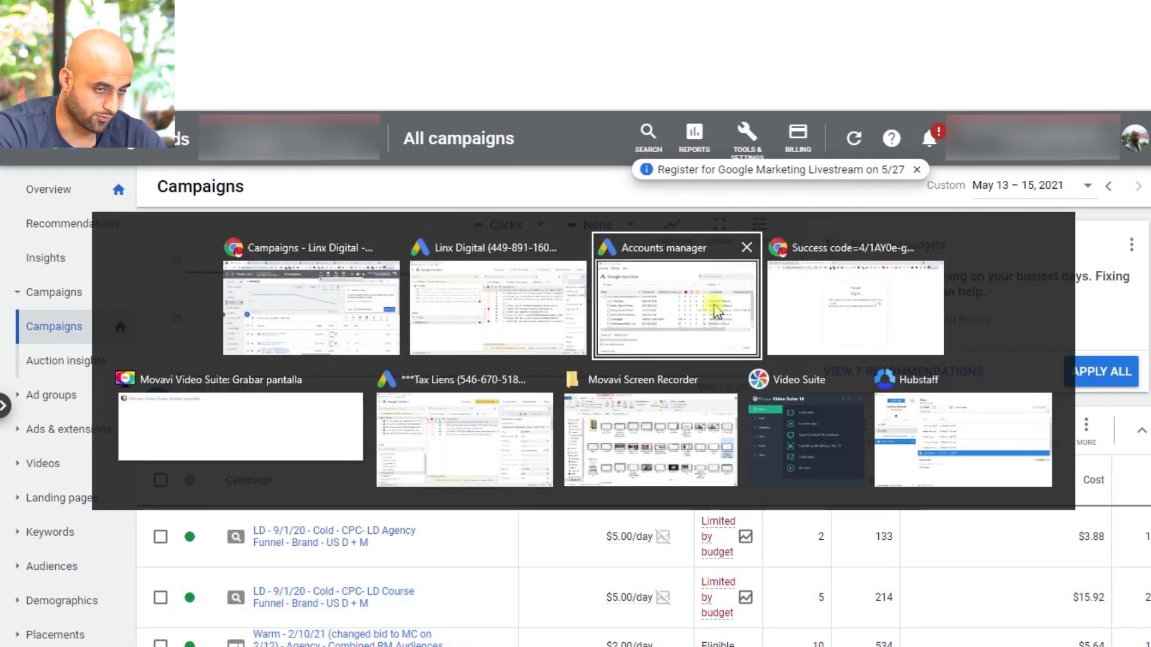
pyautogui.click(510, 312)
pyautogui.hotkey('alt', 'Tab')
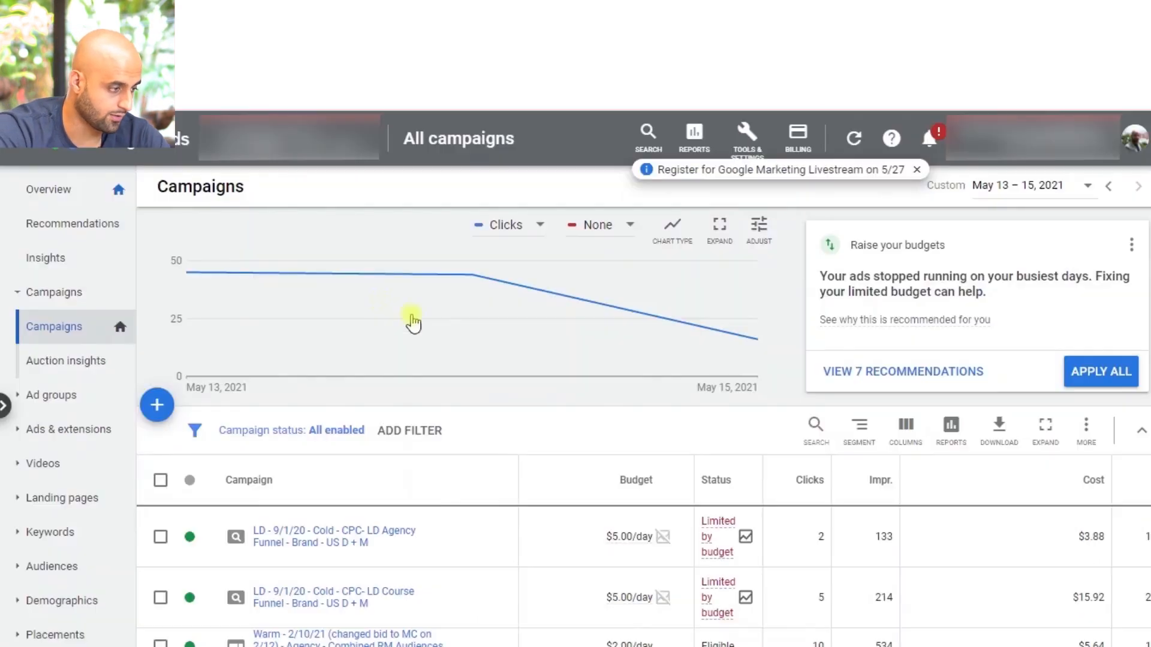
pyautogui.click(240, 18)
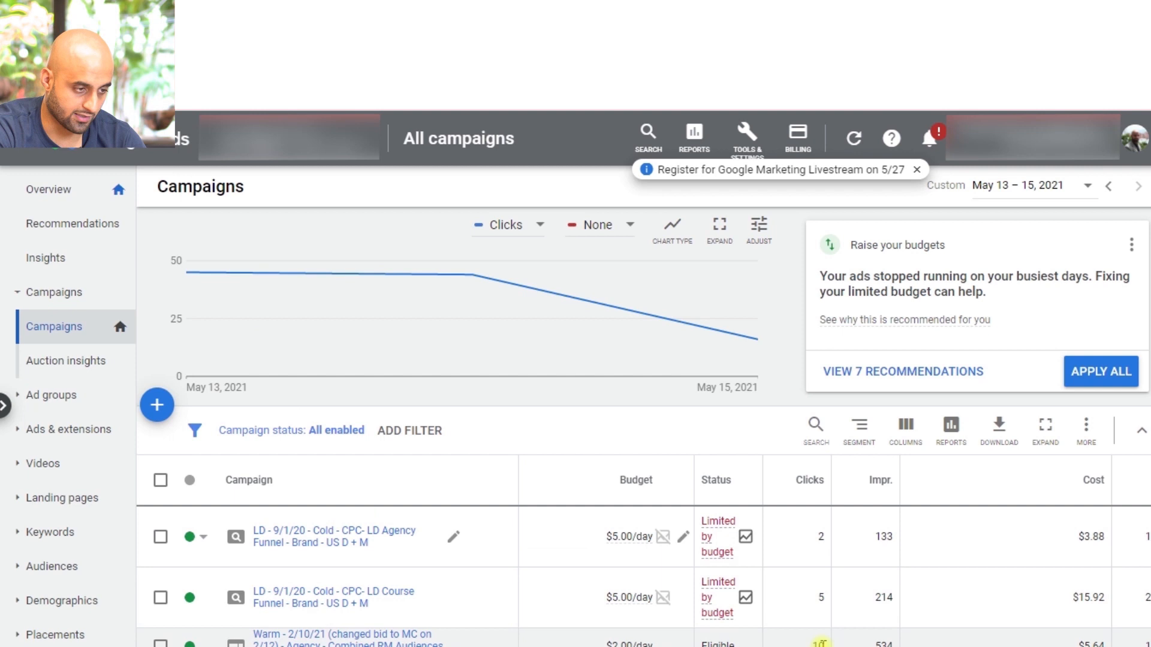
pyautogui.hotkey('alt', 'Tab')
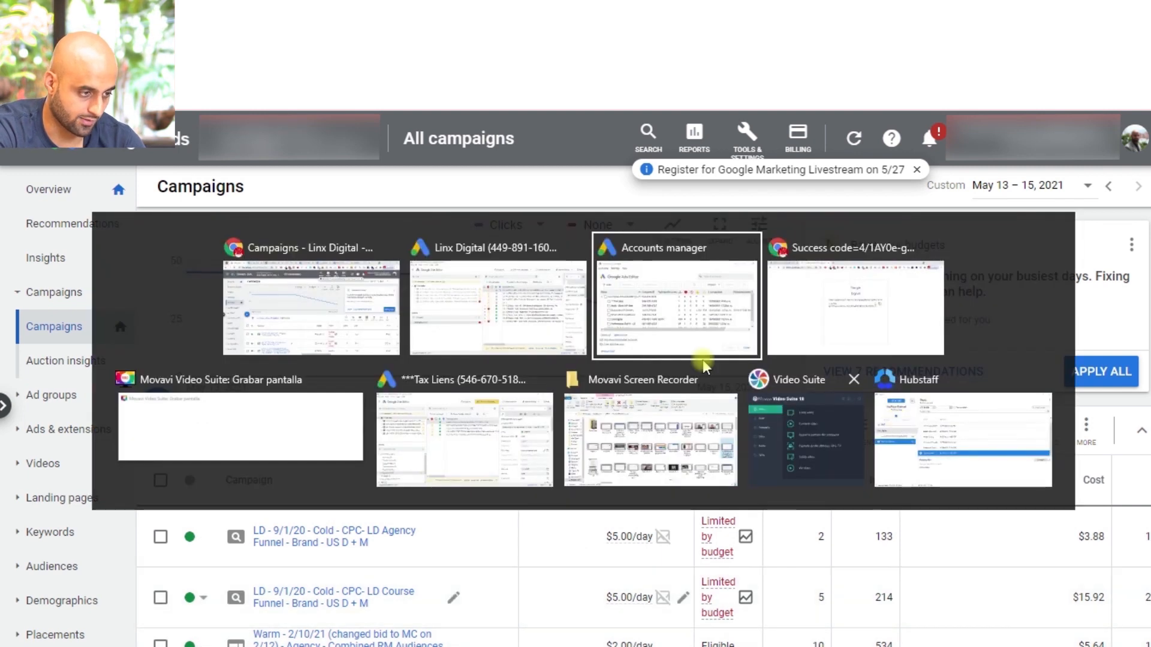
pyautogui.click(513, 313)
pyautogui.hotkey('alt', 'Tab')
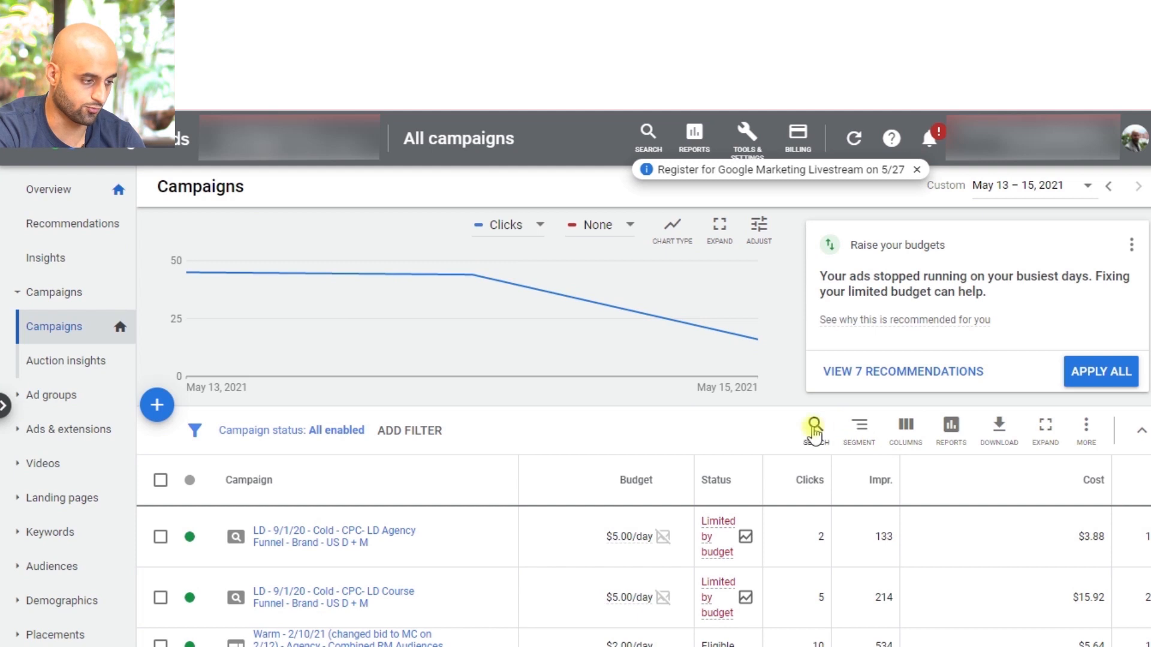
# - Set the campaign status filter to All, search the campaigns for "ld - 4" and open the LD - 4 campaign
pyautogui.click(327, 431)
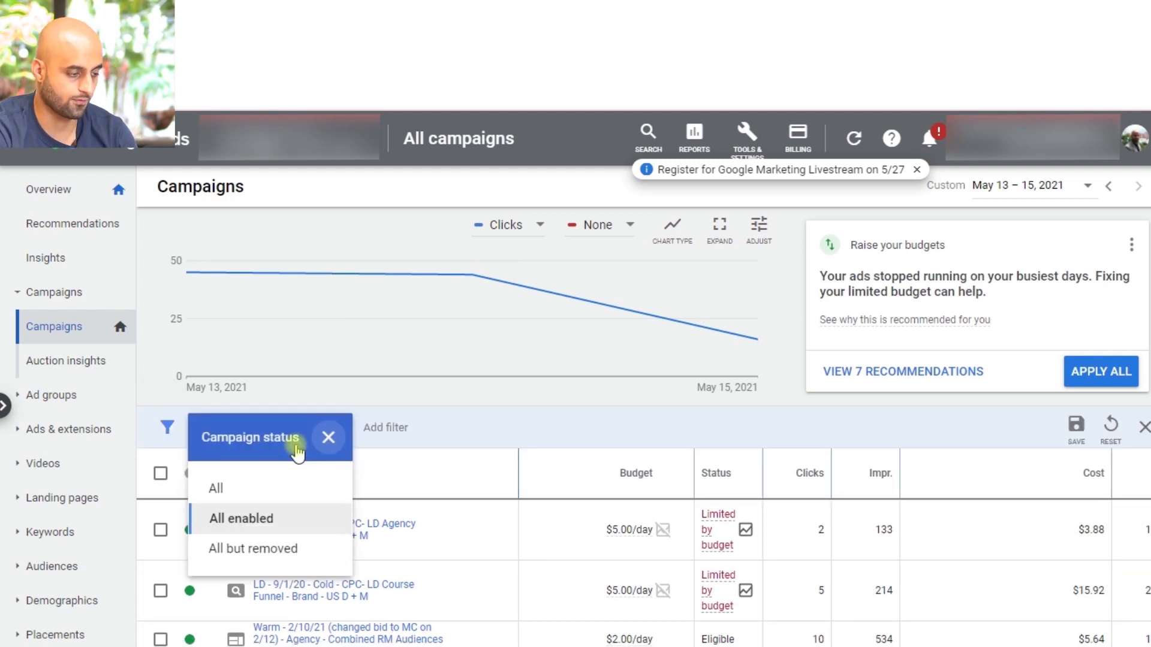
pyautogui.click(223, 491)
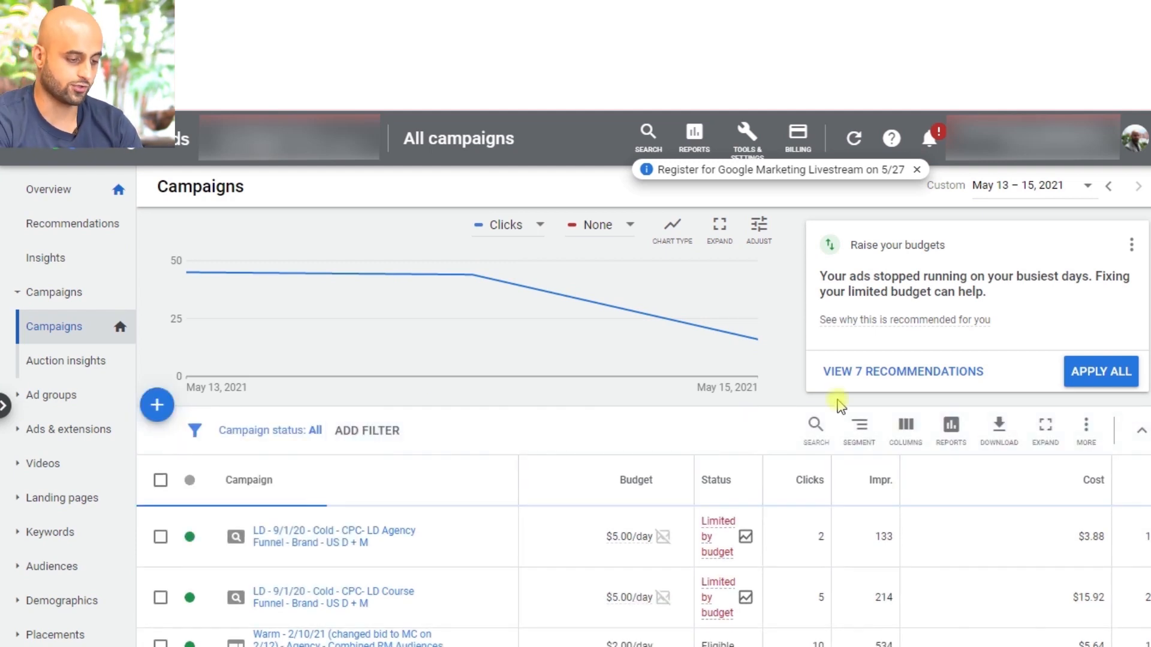
pyautogui.click(814, 425)
pyautogui.write('ld -')
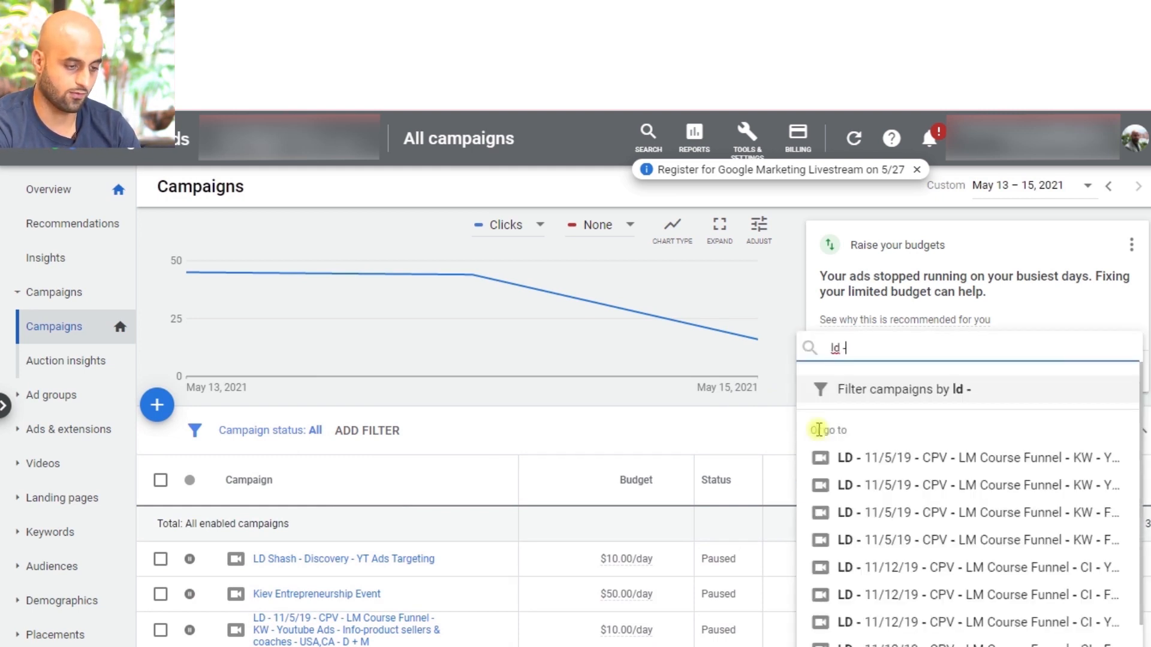
pyautogui.write(' 4')
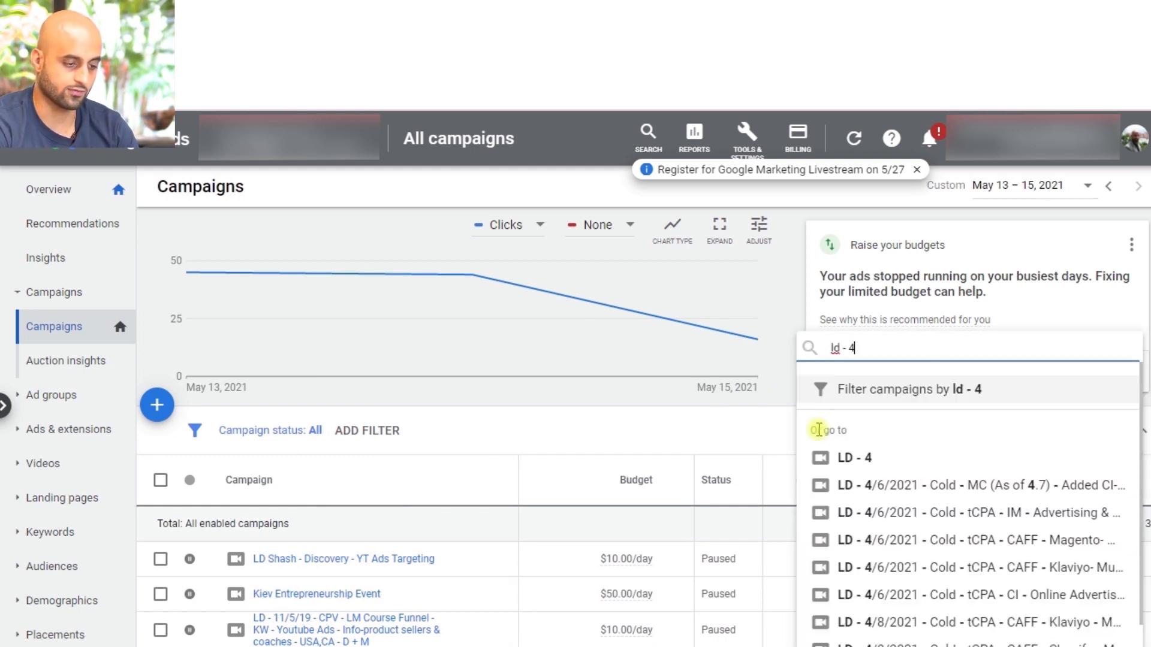
pyautogui.click(865, 459)
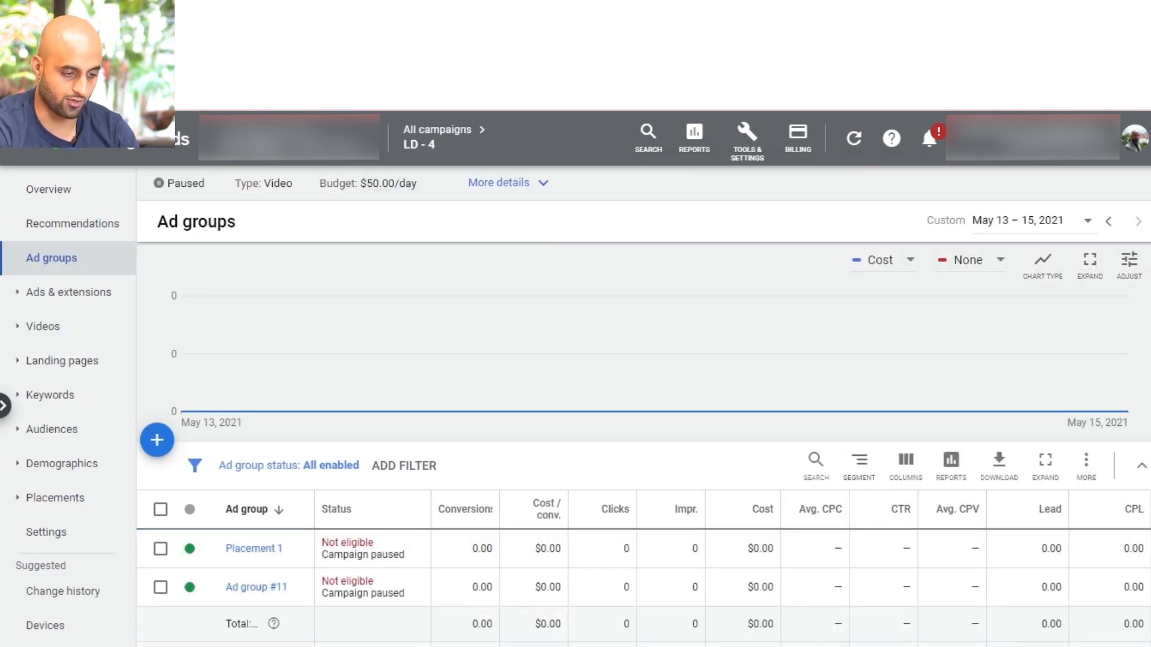
# - Examine the columns of the LD - 4 ad groups table and switch back to the Linx Digital account in Google Ads Editor
pyautogui.hscroll(5, 853, 596)
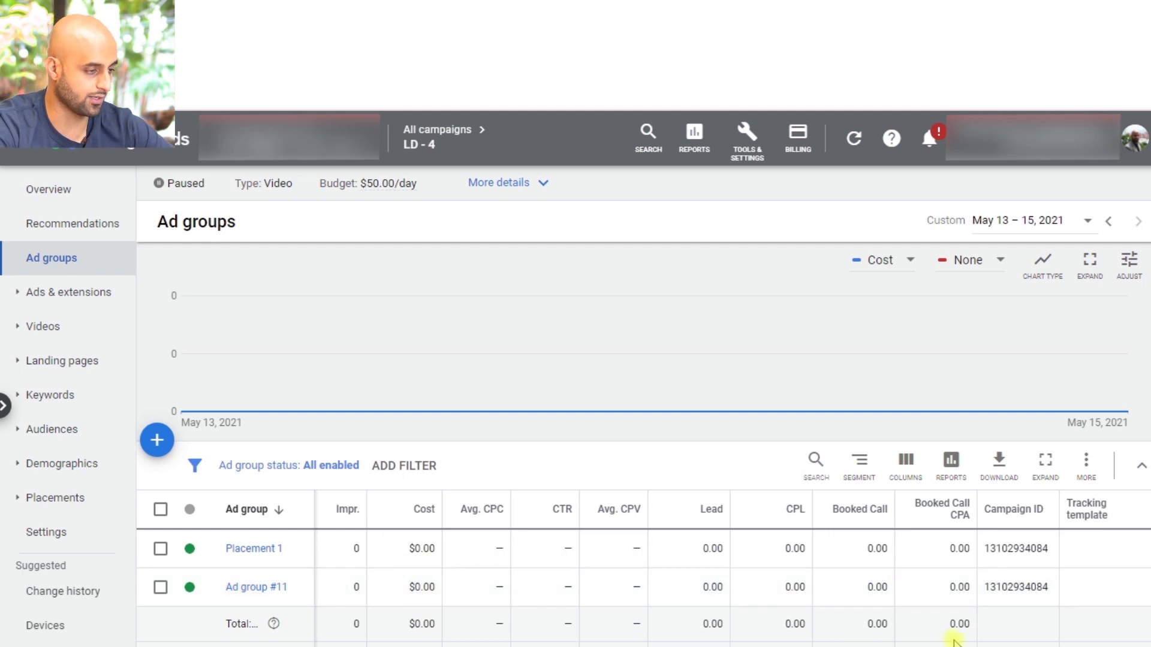
pyautogui.hscroll(-5, 542, 635)
pyautogui.hscroll(1, 520, 635)
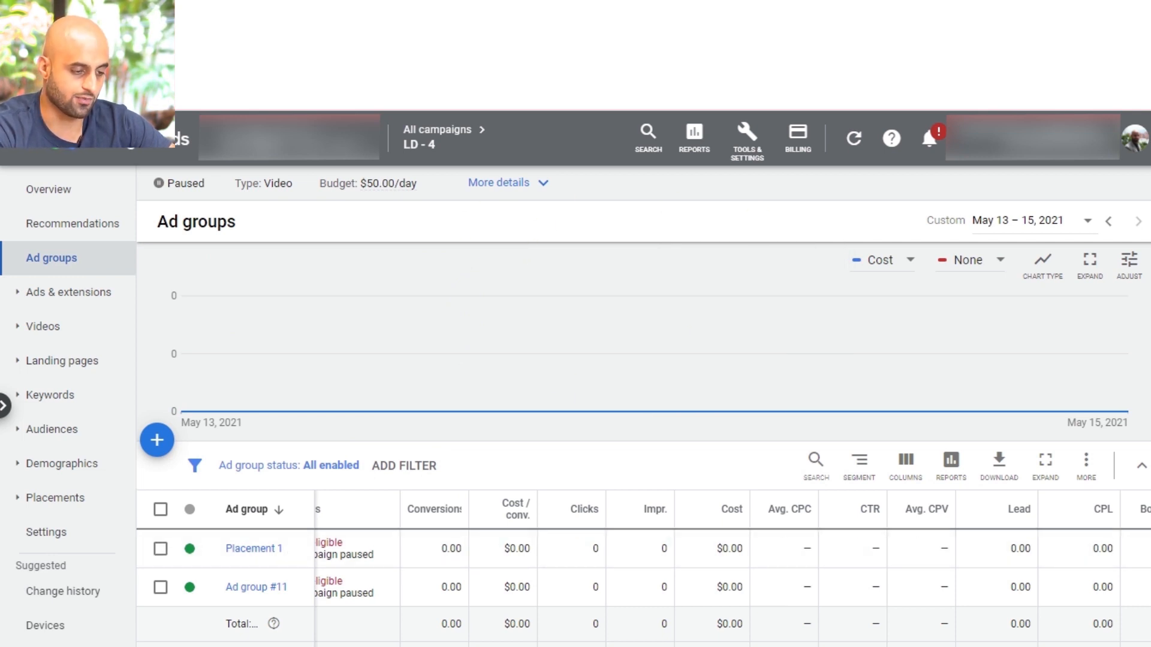
pyautogui.click(868, 612)
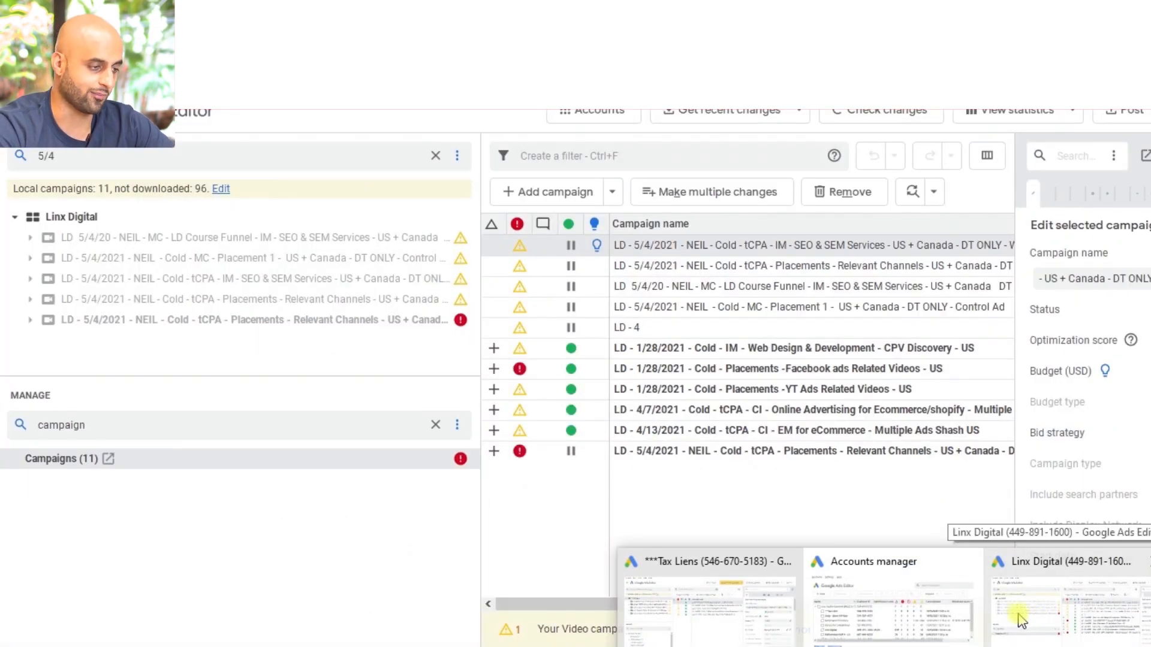
pyautogui.click(1036, 624)
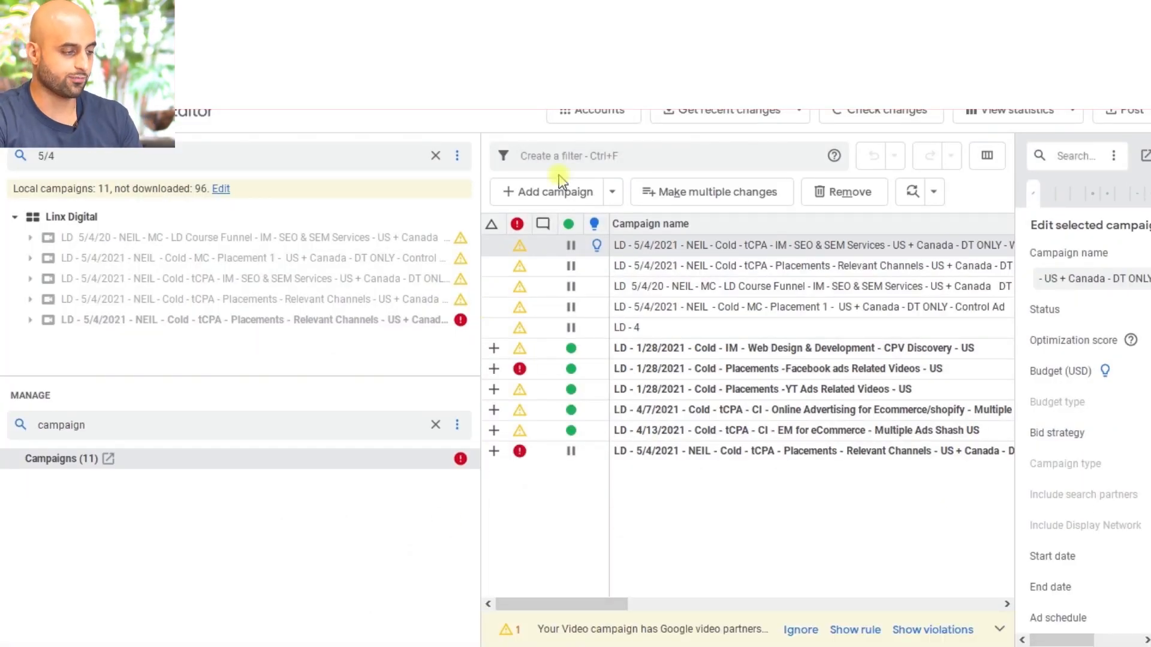